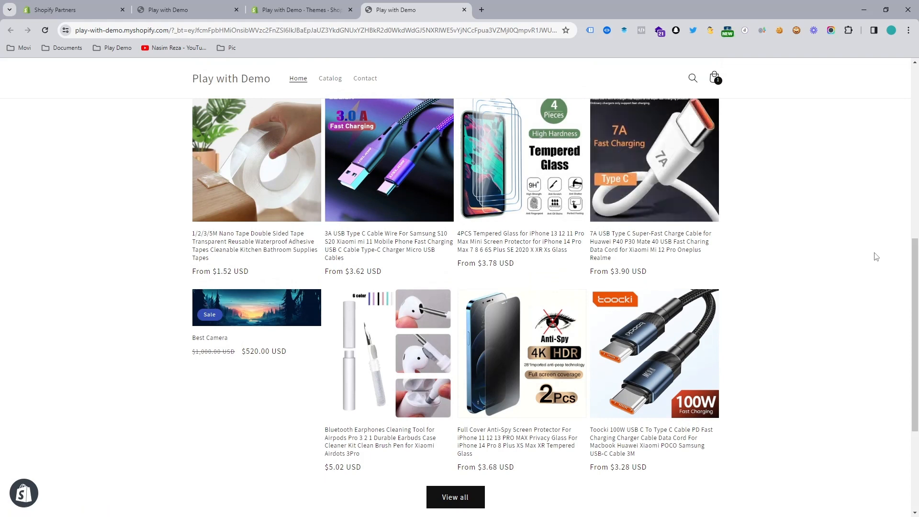
- Open Google Tag Manager and Google Analytics from the Play Demo bookmarks in separate tabs, and bring up the Analytics home page
{"action": "left_click_drag", "start_coordinate": [915, 270], "coordinate": [915, 134]}
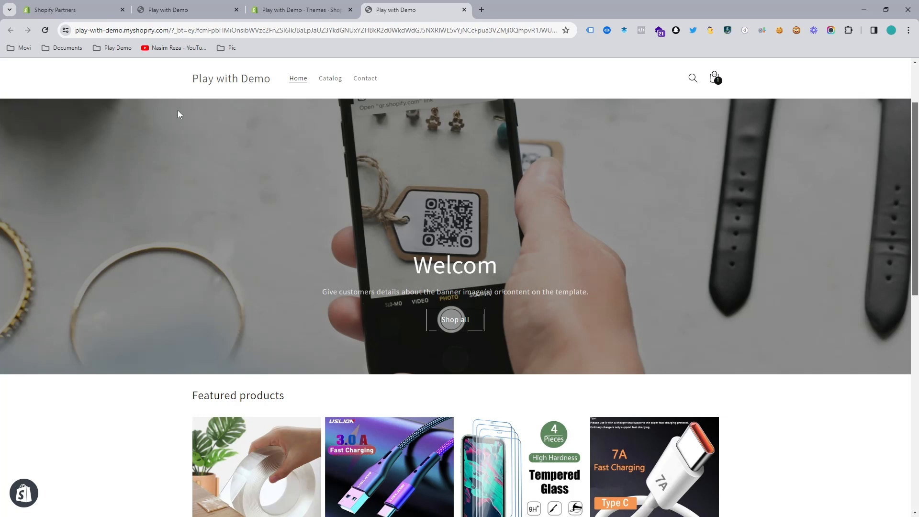
{"action": "left_click", "coordinate": [115, 48]}
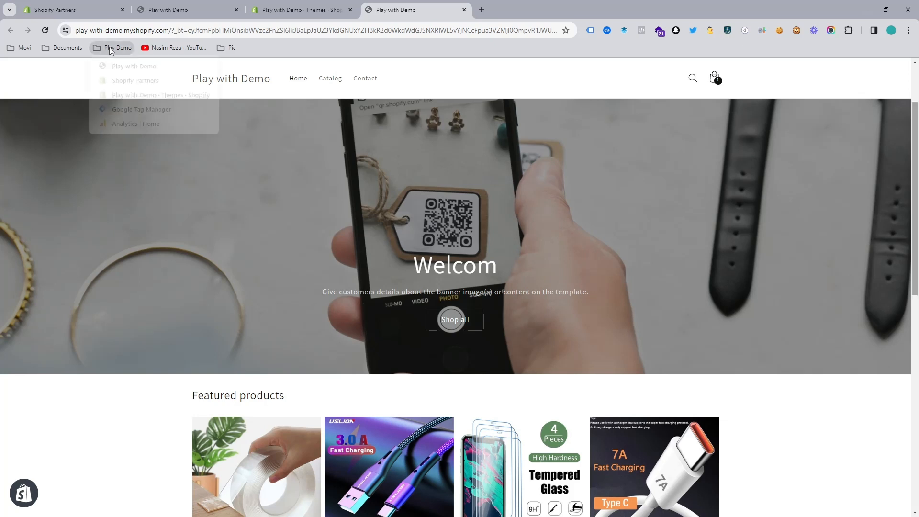
{"action": "middle_click", "coordinate": [115, 110]}
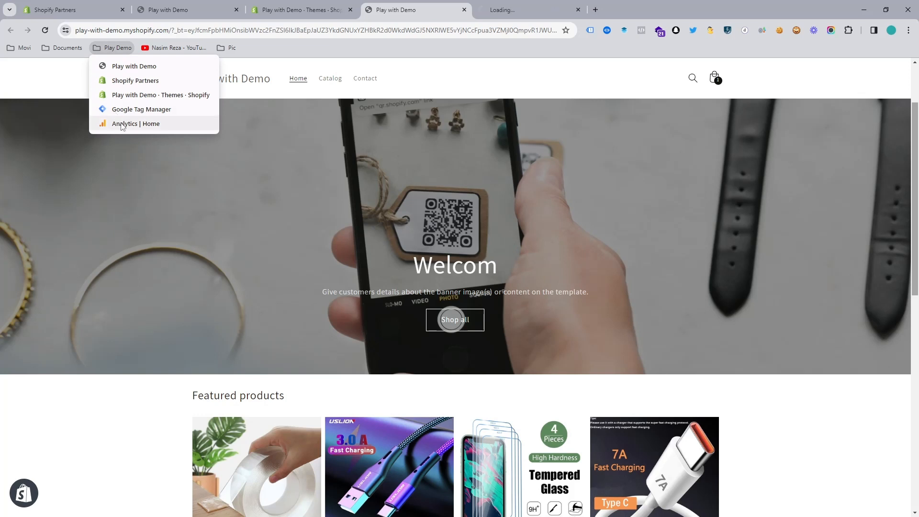
{"action": "middle_click", "coordinate": [116, 124]}
{"action": "left_click", "coordinate": [440, 80]}
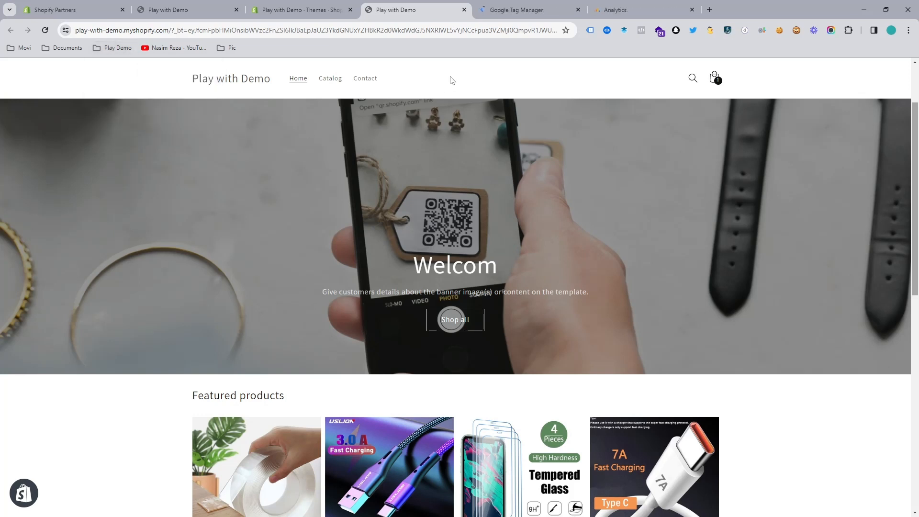
{"action": "left_click", "coordinate": [627, 9]}
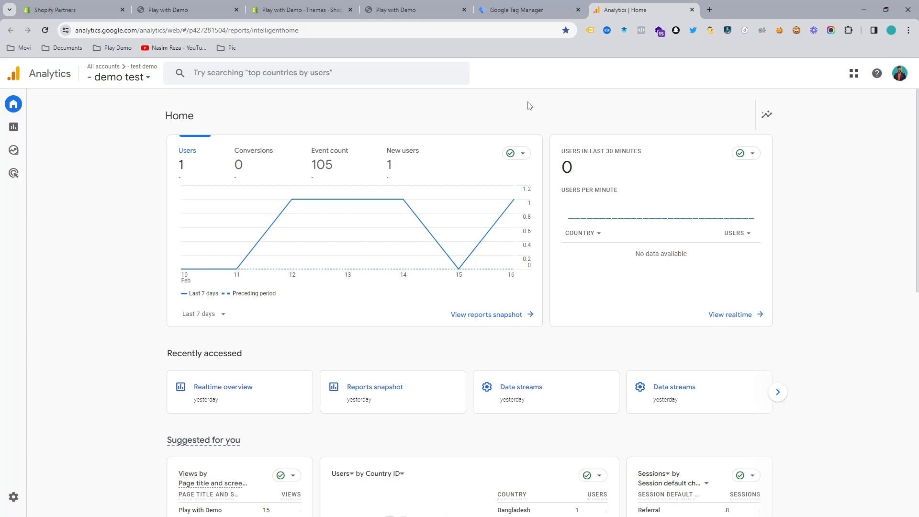
- Switch to Google Tag Manager and review the list of tags in the play-with-demo container
{"action": "left_click", "coordinate": [518, 10]}
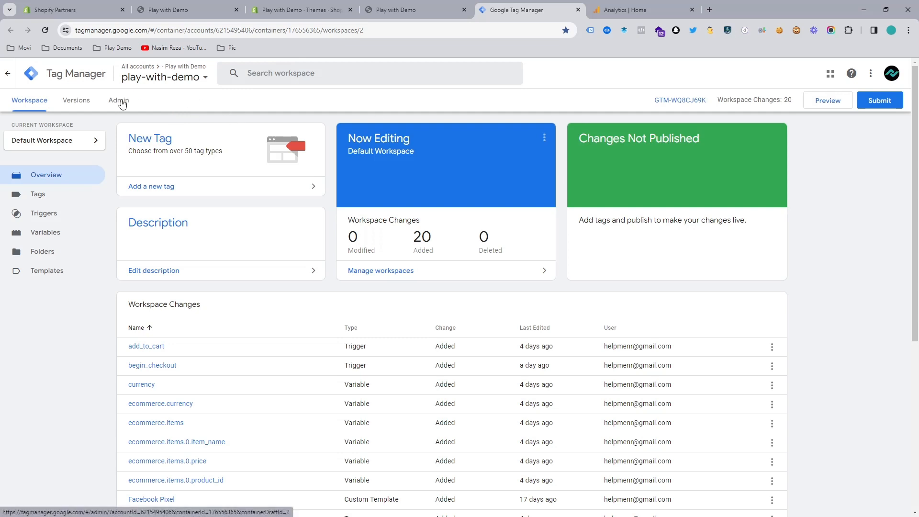
{"action": "left_click", "coordinate": [42, 200]}
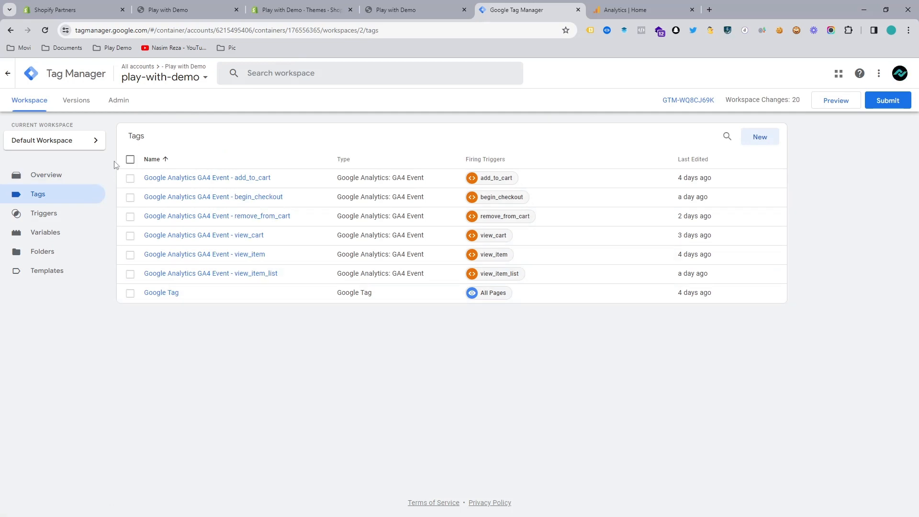
{"action": "left_click", "coordinate": [130, 159]}
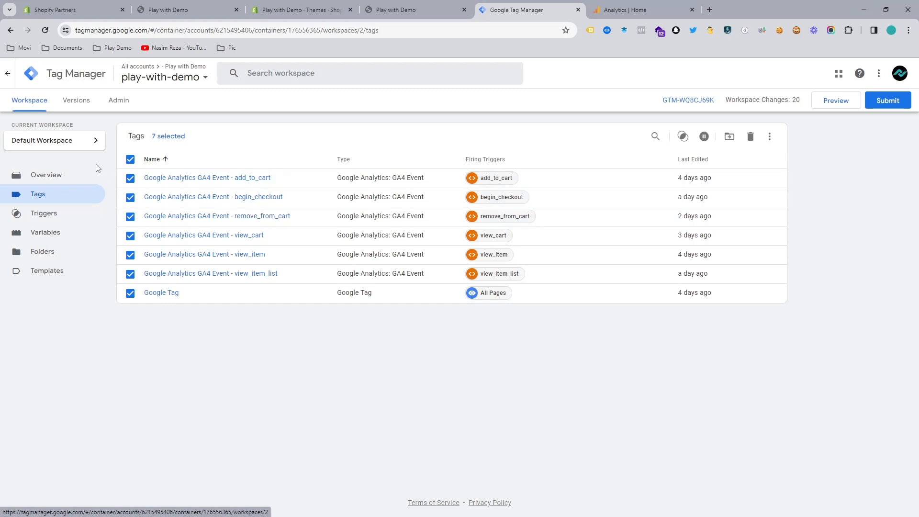
{"action": "left_click", "coordinate": [131, 160]}
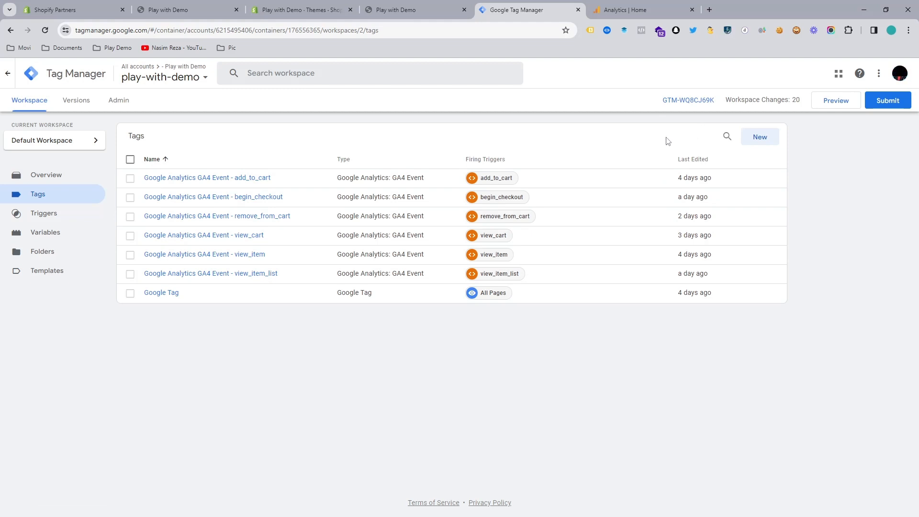
{"action": "left_click", "coordinate": [390, 9]}
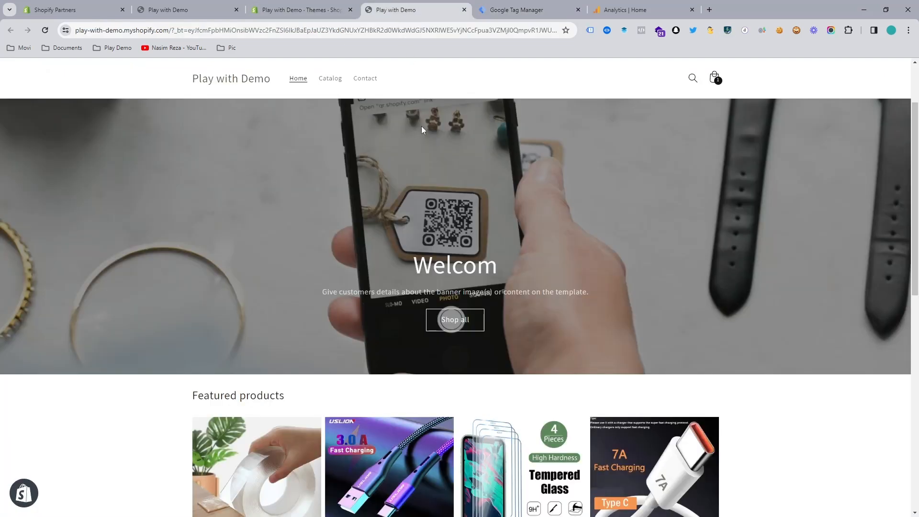
{"action": "left_click", "coordinate": [534, 6]}
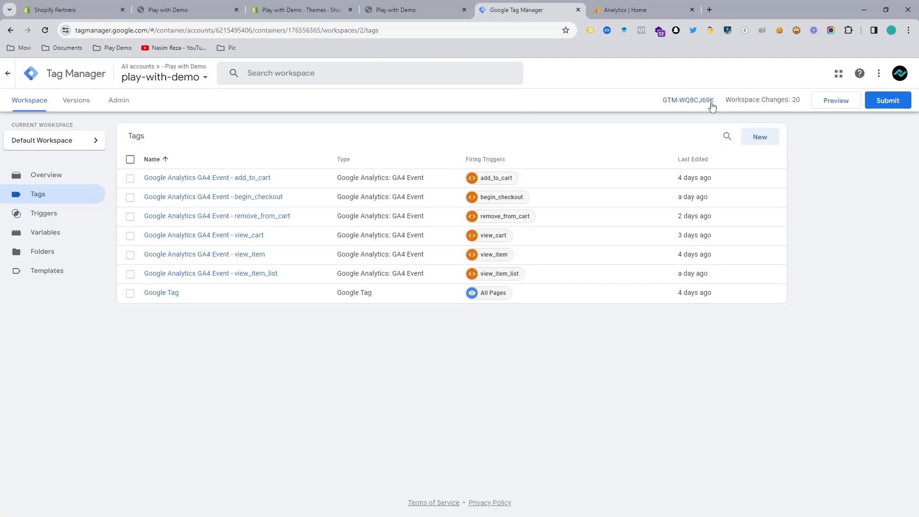
- Examine the container's Google Tag Manager installation code and where its head snippet belongs, then close the instructions
{"action": "left_click", "coordinate": [709, 101]}
{"action": "left_click", "coordinate": [439, 218]}
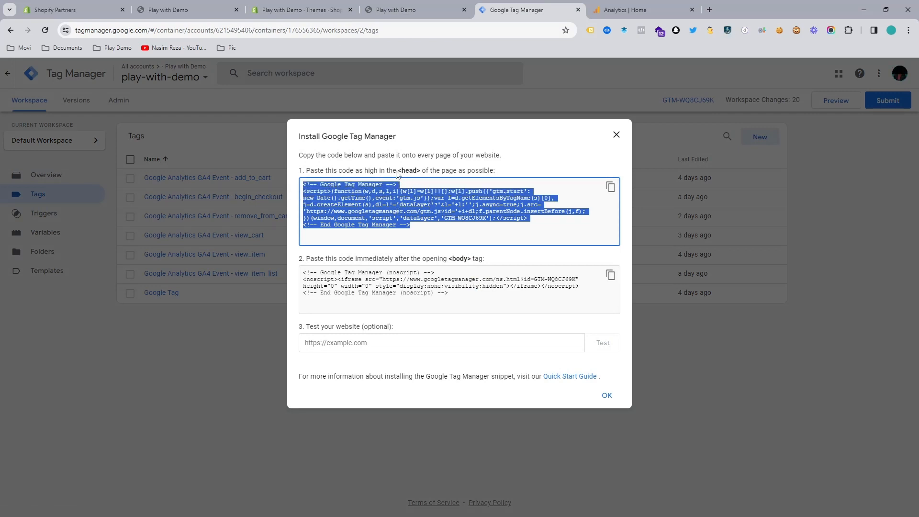
{"action": "left_click_drag", "start_coordinate": [398, 171], "coordinate": [422, 172]}
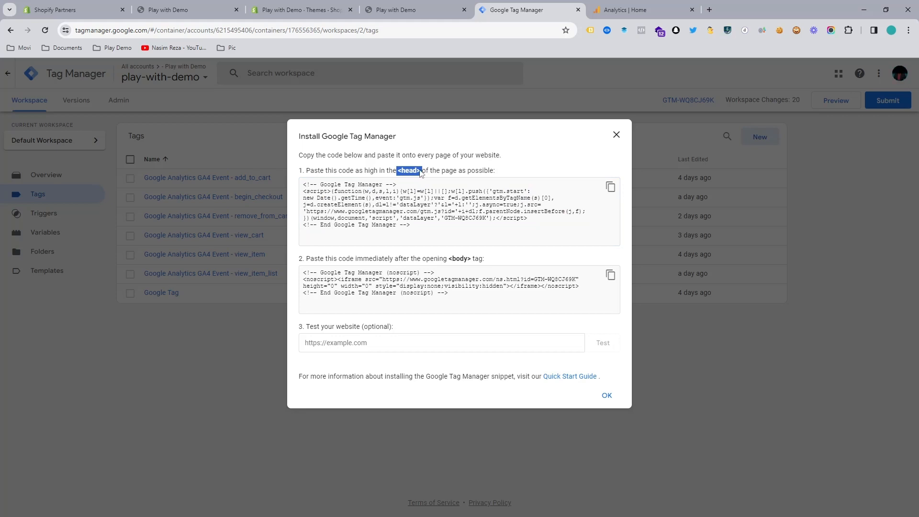
{"action": "left_click", "coordinate": [357, 96]}
{"action": "left_click", "coordinate": [618, 136]}
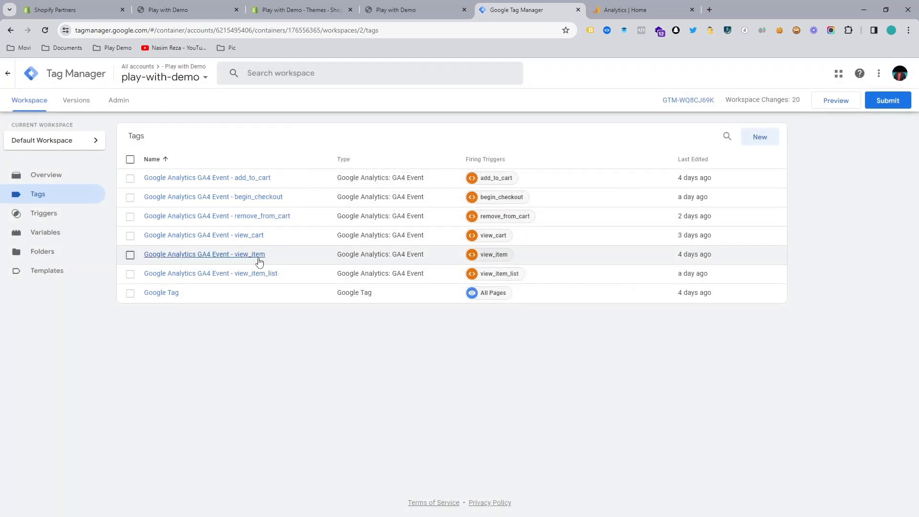
- In Google Analytics, open the demo test web data stream in the property settings and copy its Measurement ID
{"action": "left_click", "coordinate": [641, 5]}
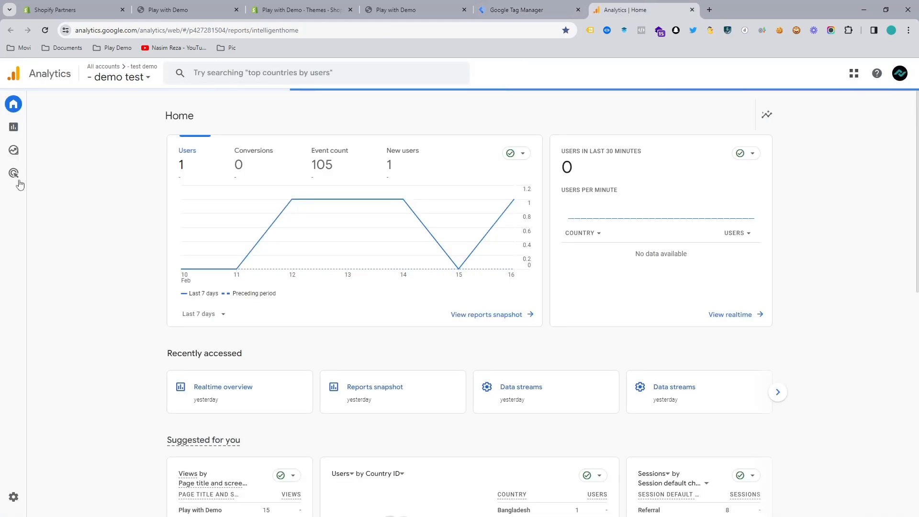
{"action": "left_click", "coordinate": [24, 496]}
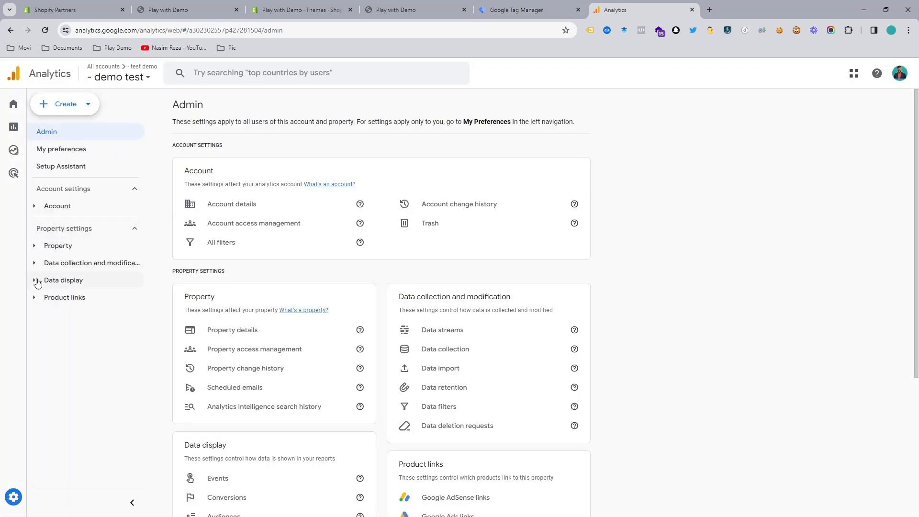
{"action": "left_click", "coordinate": [37, 282]}
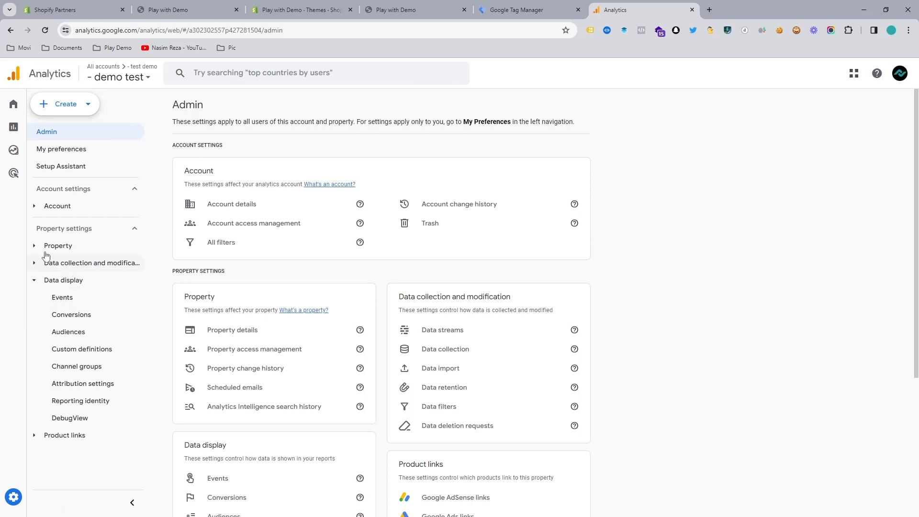
{"action": "left_click", "coordinate": [35, 263]}
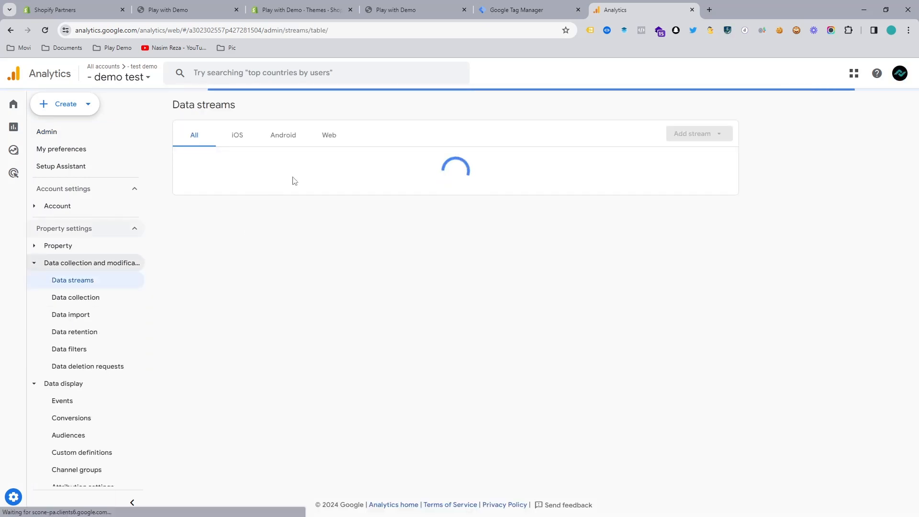
{"action": "left_click", "coordinate": [410, 163]}
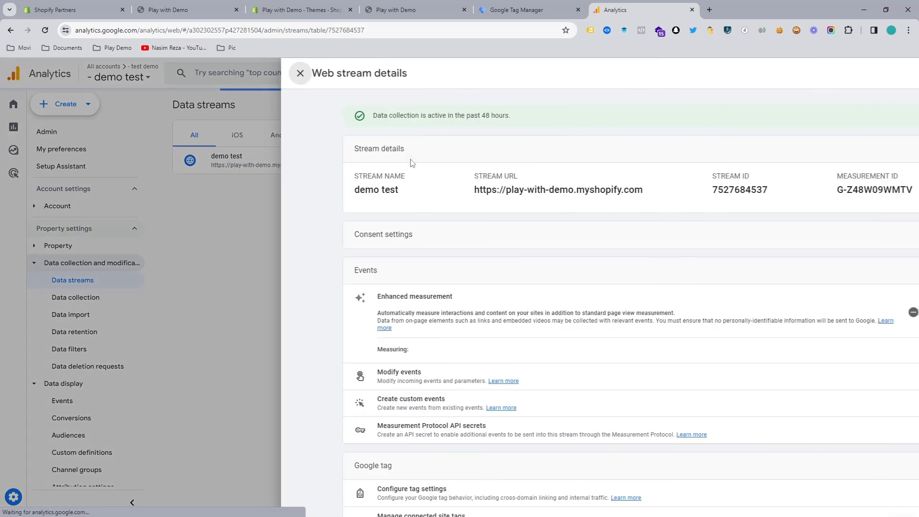
{"action": "left_click_drag", "start_coordinate": [737, 191], "coordinate": [816, 191]}
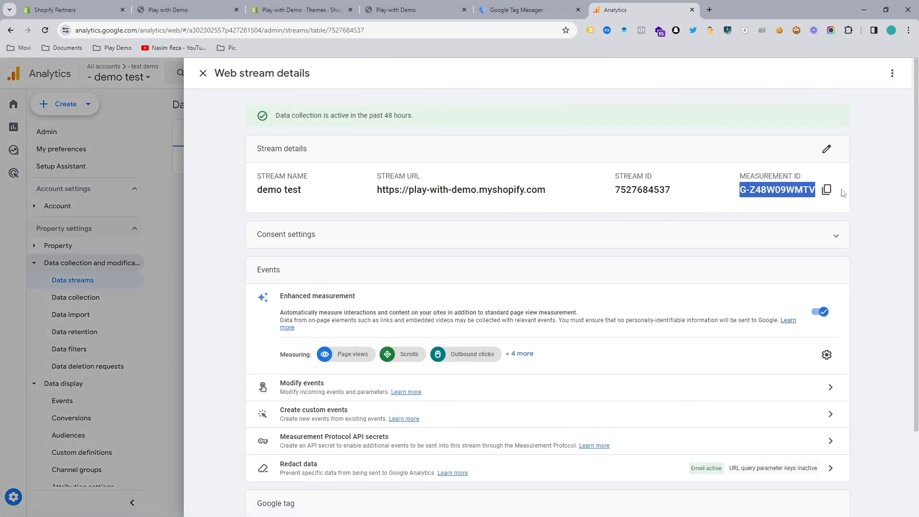
{"action": "left_click", "coordinate": [828, 191]}
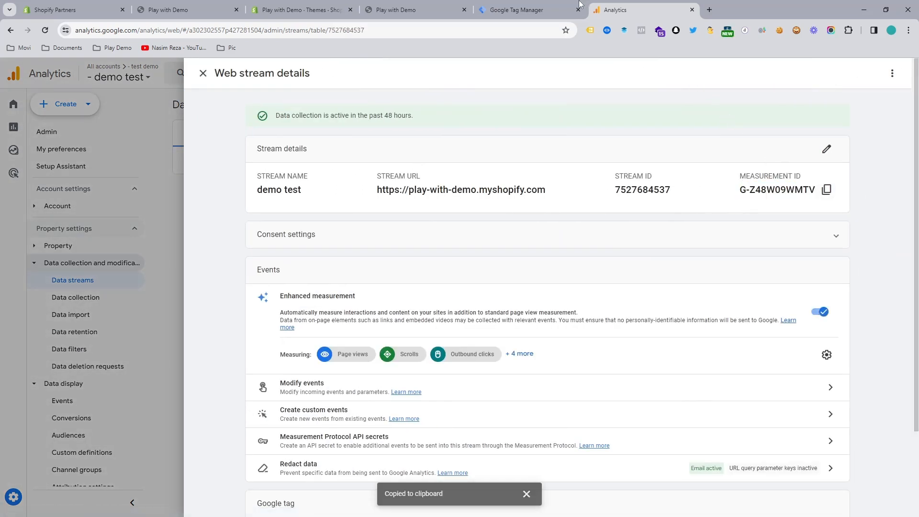
- Back in Tag Manager, check the tag ID and firing trigger of the existing Google Tag, then close it
{"action": "left_click", "coordinate": [550, 10]}
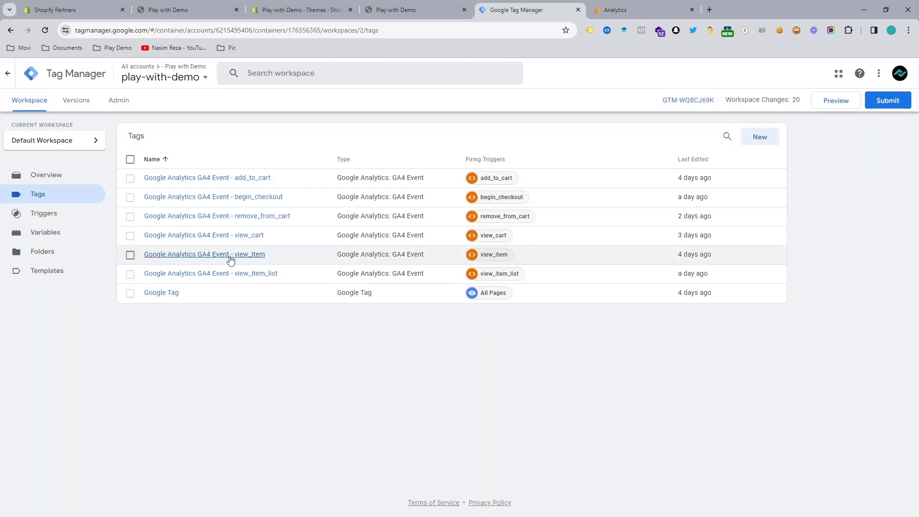
{"action": "left_click", "coordinate": [168, 293]}
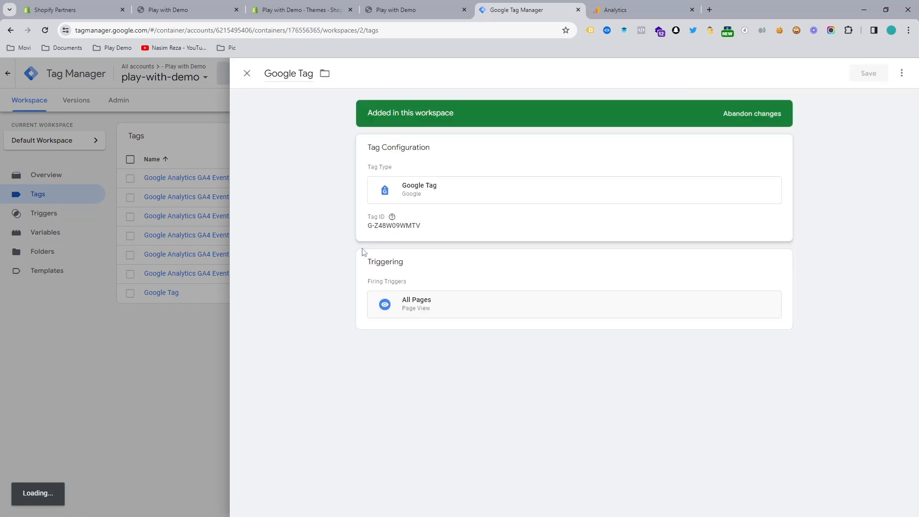
{"action": "left_click", "coordinate": [119, 238]}
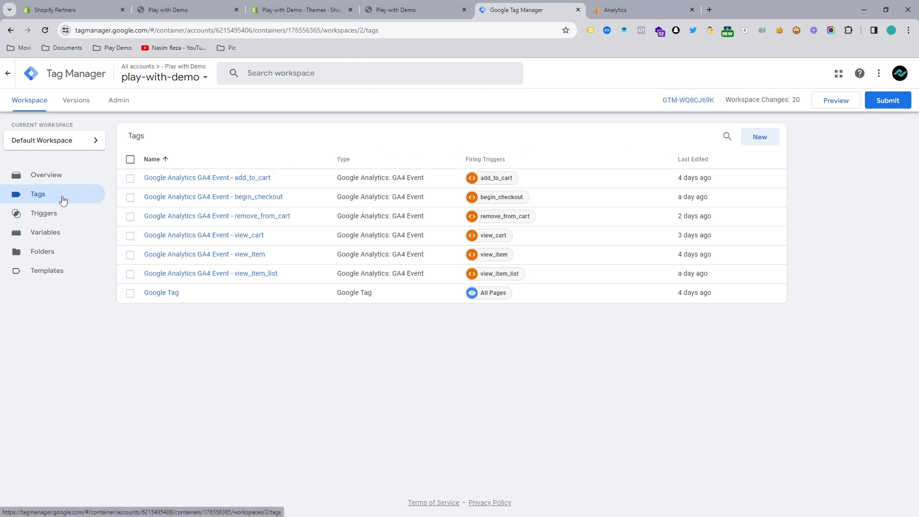
- Create a new tag with the Google Analytics: GA4 Event tag type
{"action": "left_click", "coordinate": [762, 138]}
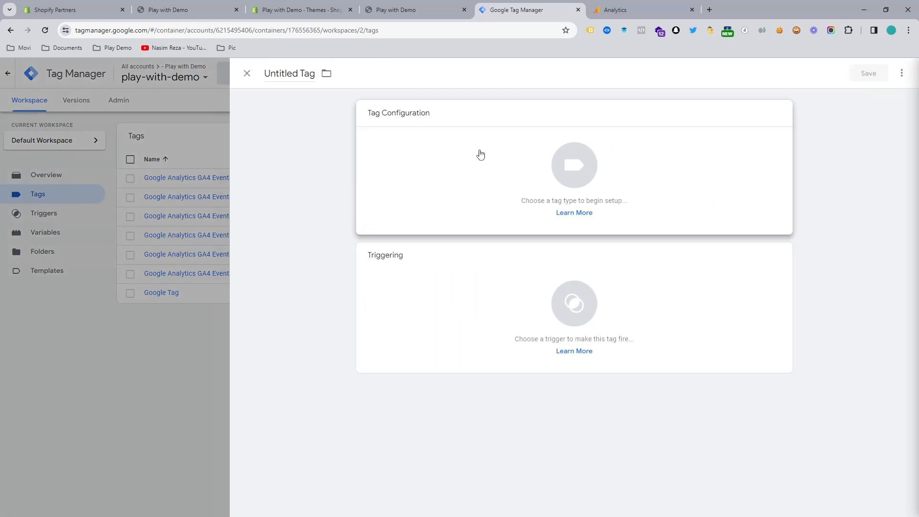
{"action": "left_click", "coordinate": [480, 154]}
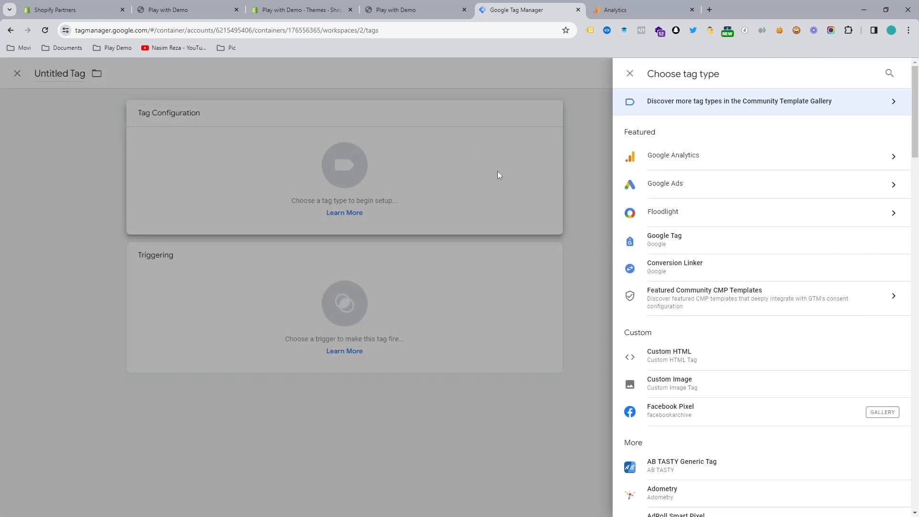
{"action": "left_click", "coordinate": [683, 163]}
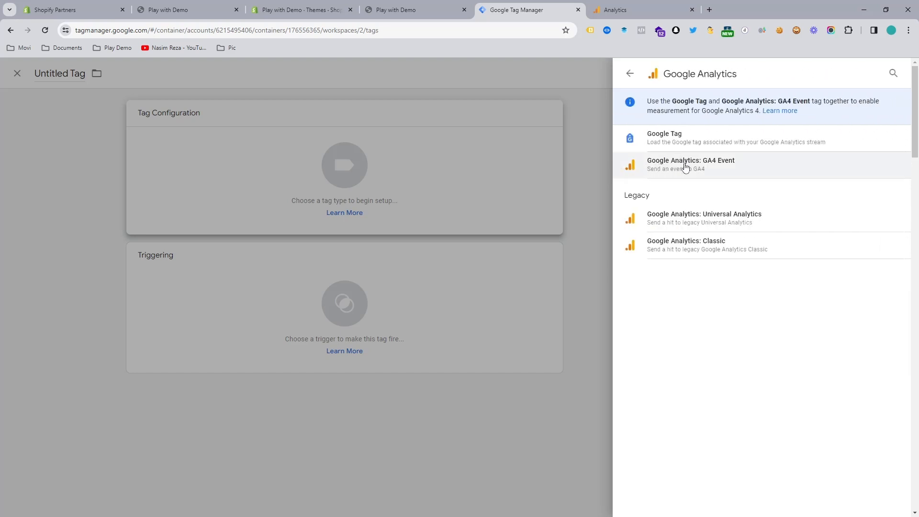
{"action": "left_click", "coordinate": [684, 165]}
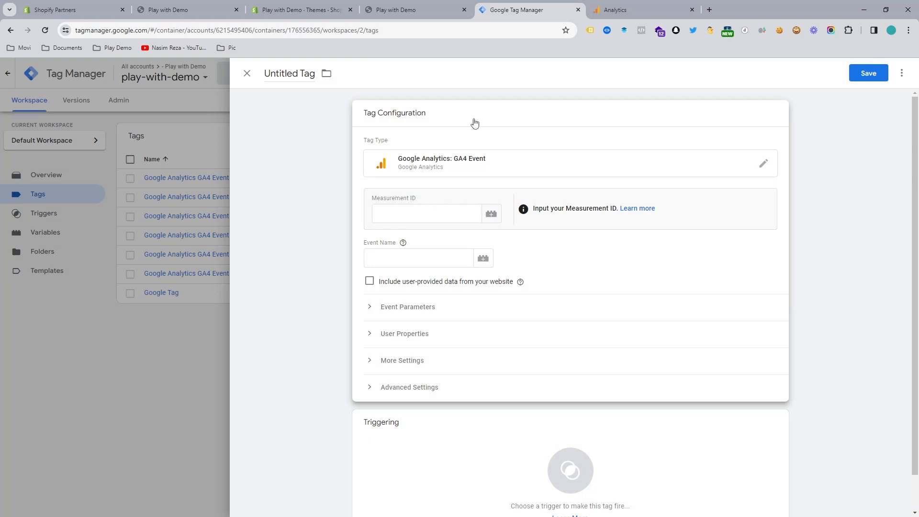
- Copy the Measurement ID from the Analytics web stream and paste it into the new GA4 event tag's Measurement ID
{"action": "key", "text": "ctrl+Tab"}
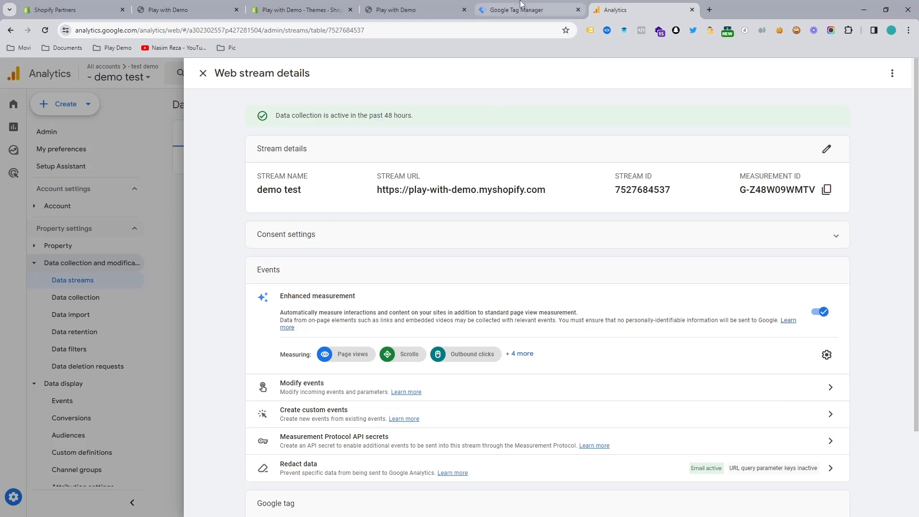
{"action": "left_click", "coordinate": [826, 190]}
{"action": "left_click", "coordinate": [502, 10]}
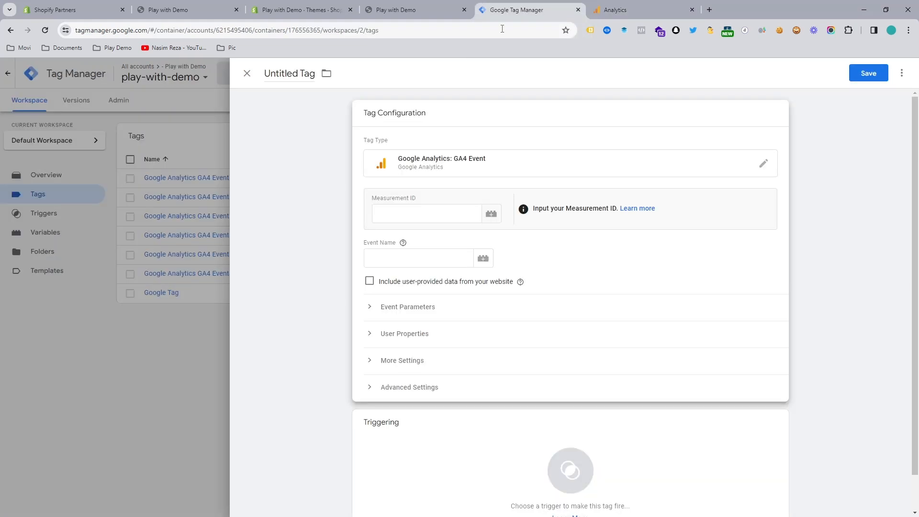
{"action": "left_click", "coordinate": [421, 213]}
{"action": "key", "text": "ctrl+v"}
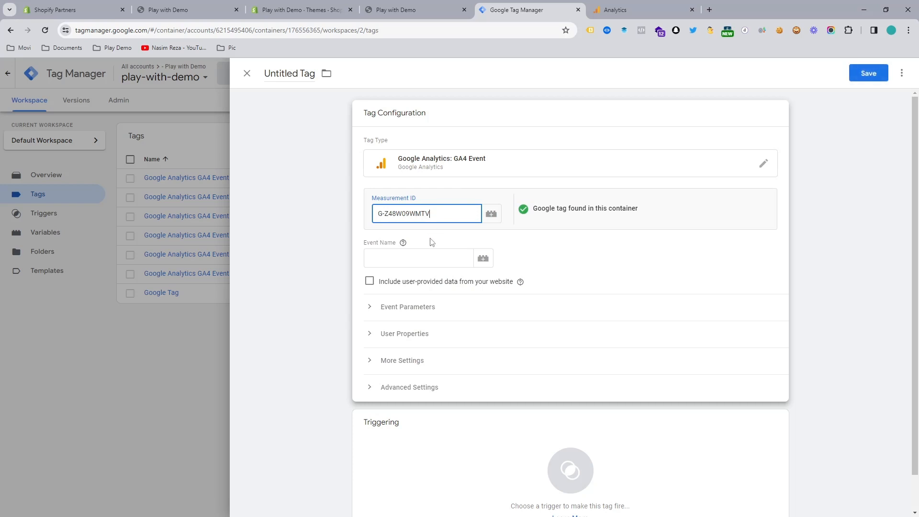
{"action": "left_click", "coordinate": [432, 242]}
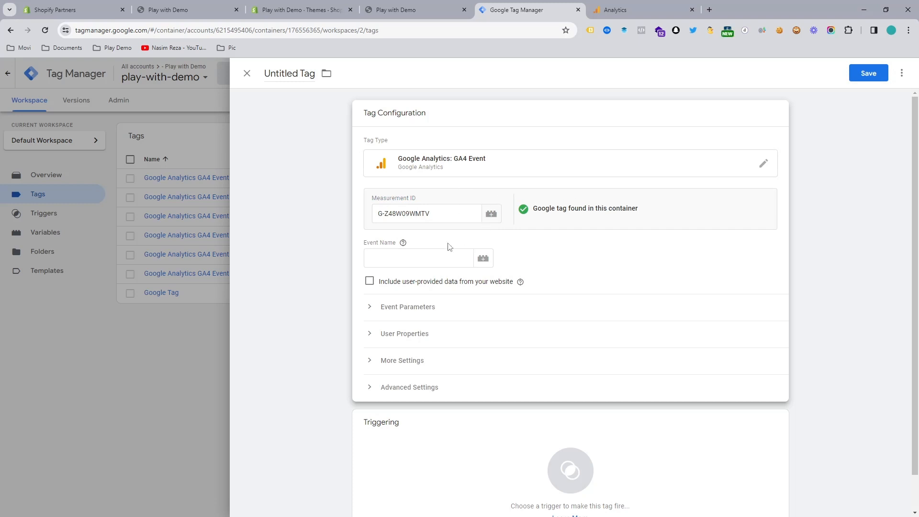
- Search Google for "ga4 standard events" in a new tab and open the "[GA4] Recommended events" Analytics Help article
{"action": "left_click", "coordinate": [710, 9]}
{"action": "type", "text": "ga"}
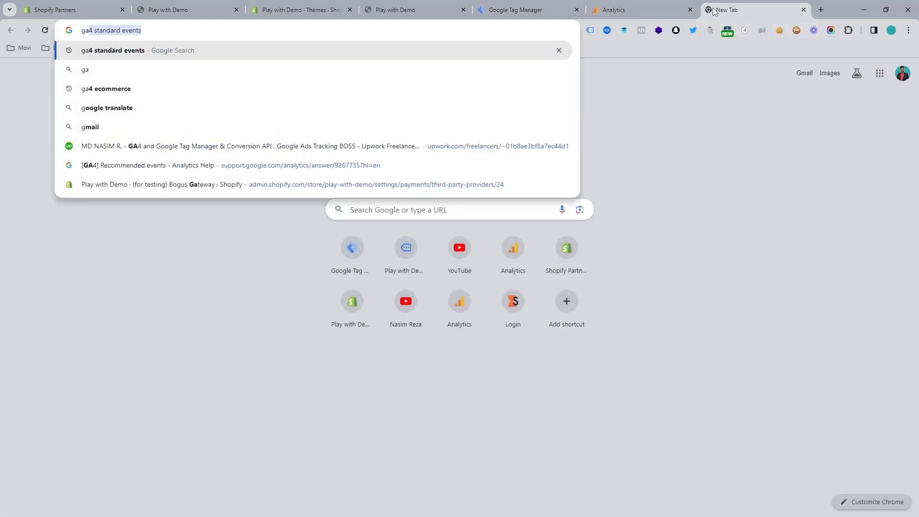
{"action": "left_click", "coordinate": [376, 52]}
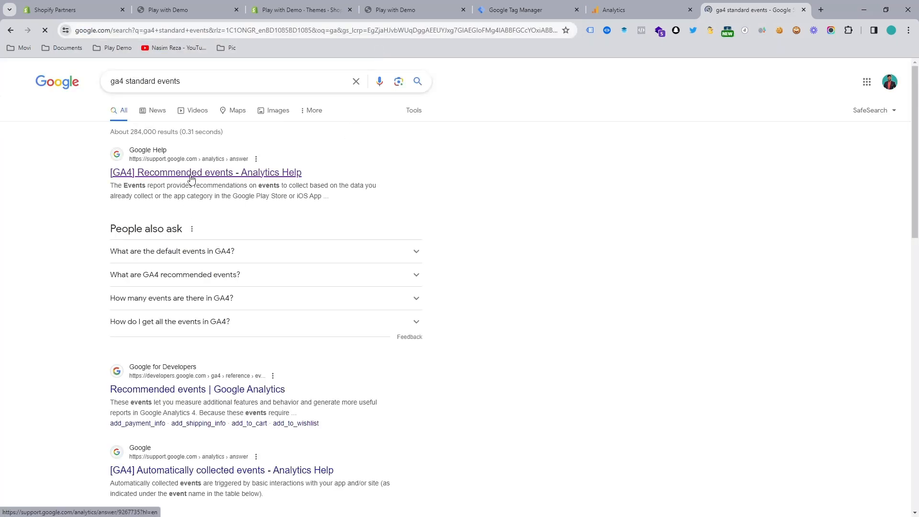
{"action": "left_click", "coordinate": [194, 173]}
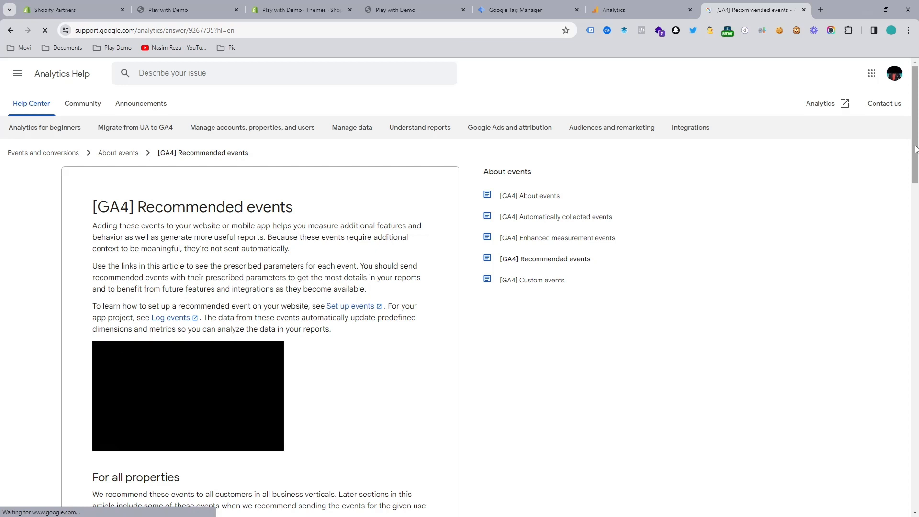
- Find the online sales events in the recommended events article and open the developer reference for the purchase event
{"action": "left_click_drag", "start_coordinate": [915, 149], "coordinate": [914, 304]}
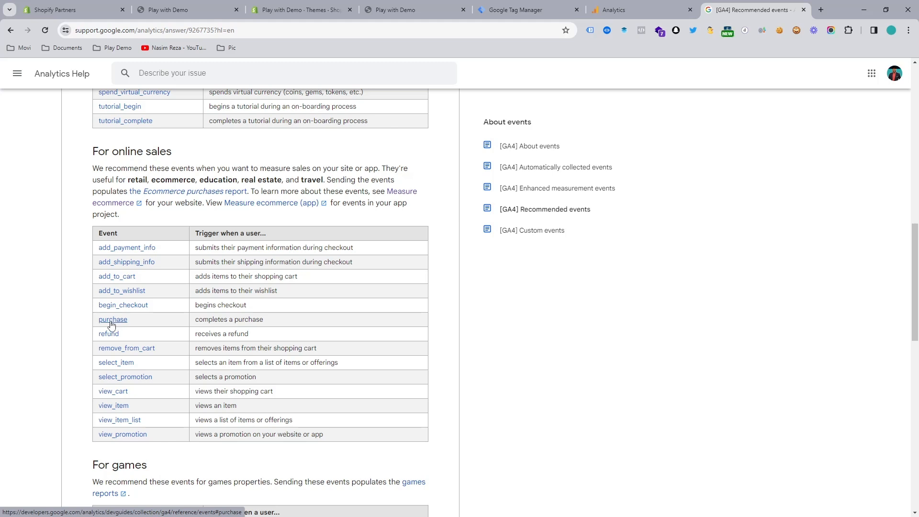
{"action": "mouse_move", "coordinate": [97, 233]}
{"action": "left_mouse_down"}
{"action": "mouse_move", "coordinate": [165, 401]}
{"action": "mouse_move", "coordinate": [166, 308]}
{"action": "mouse_move", "coordinate": [101, 233]}
{"action": "left_mouse_up"}
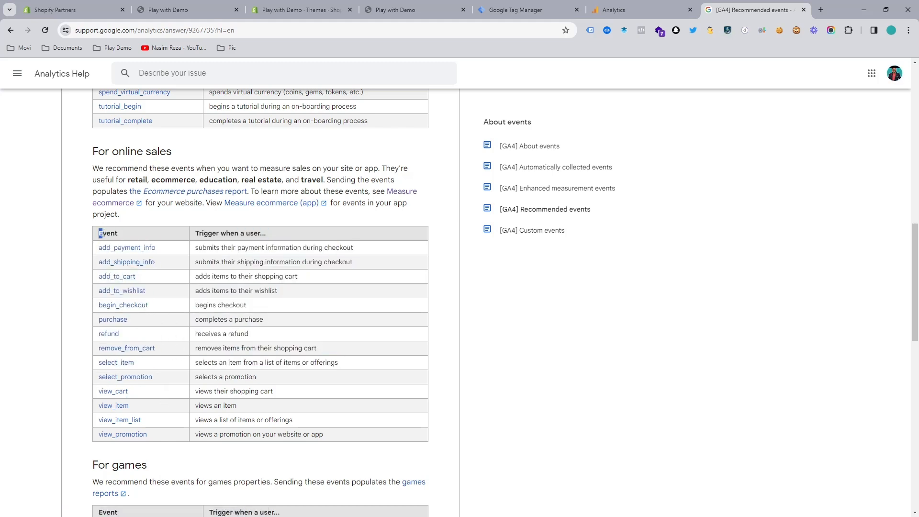
{"action": "left_click", "coordinate": [103, 233]}
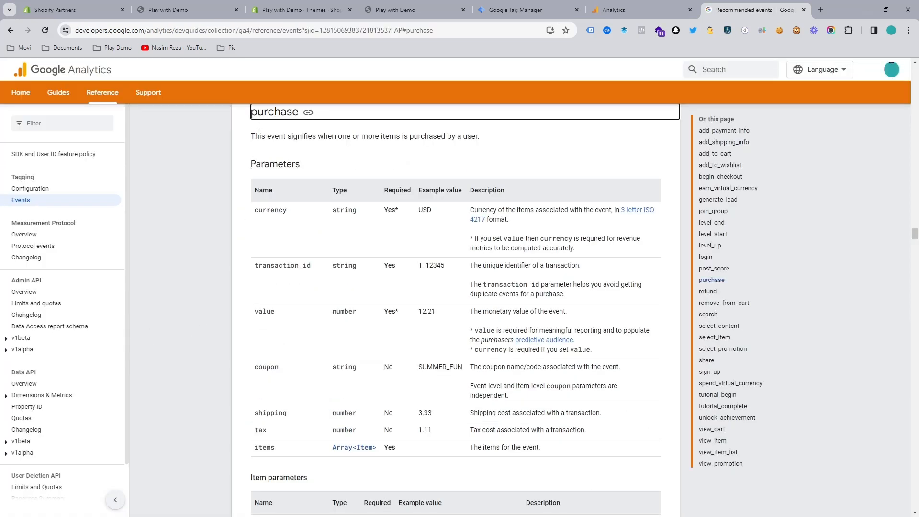
- Review the purchase event's parameters in the reference, including which ones are required for Tag Manager
{"action": "left_click_drag", "start_coordinate": [251, 111], "coordinate": [294, 112]}
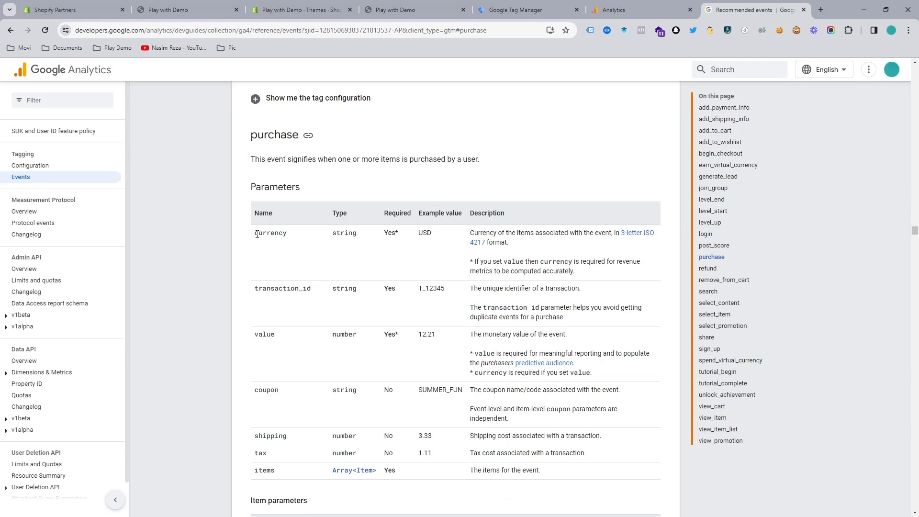
{"action": "left_click_drag", "start_coordinate": [257, 234], "coordinate": [397, 228]}
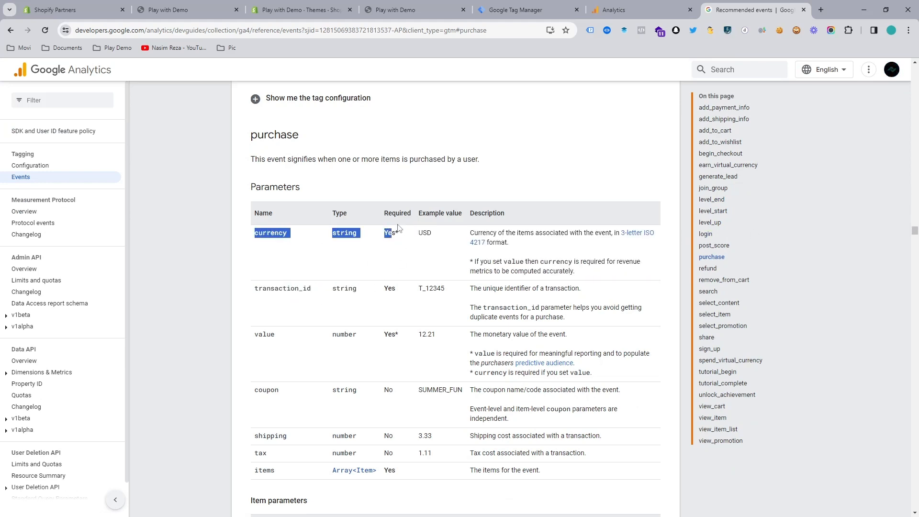
{"action": "left_click", "coordinate": [277, 288]}
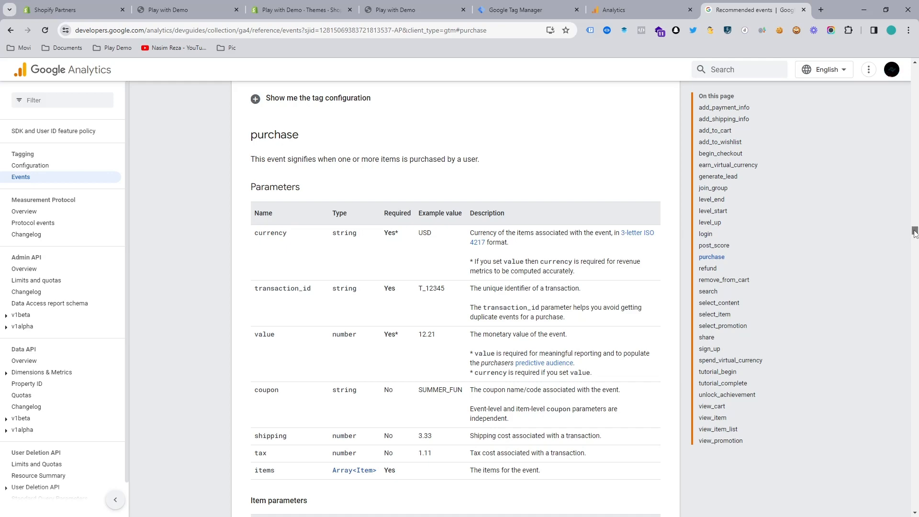
{"action": "mouse_move", "coordinate": [915, 232]}
{"action": "left_mouse_down"}
{"action": "mouse_move", "coordinate": [915, 239]}
{"action": "mouse_move", "coordinate": [915, 231]}
{"action": "left_mouse_up"}
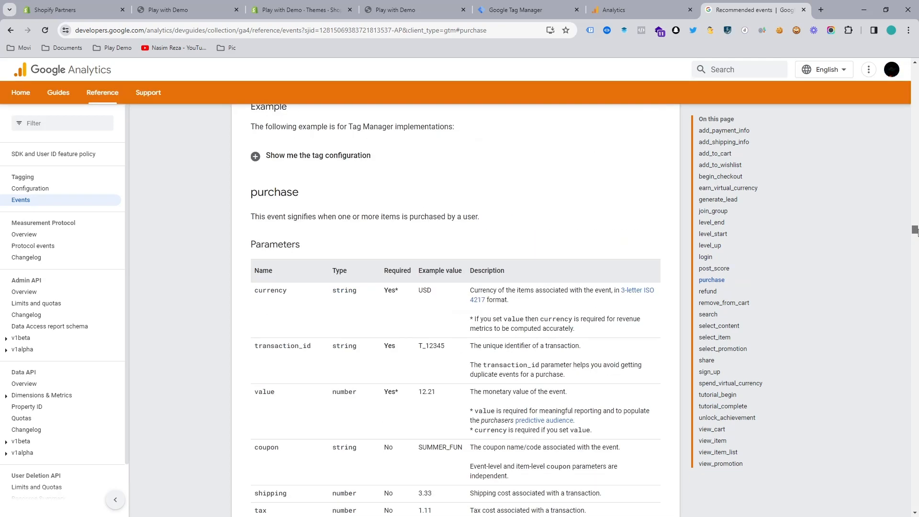
{"action": "left_click_drag", "start_coordinate": [385, 271], "coordinate": [397, 291]}
{"action": "scroll", "coordinate": [914, 230], "scroll_direction": "down", "scroll_amount": 1}
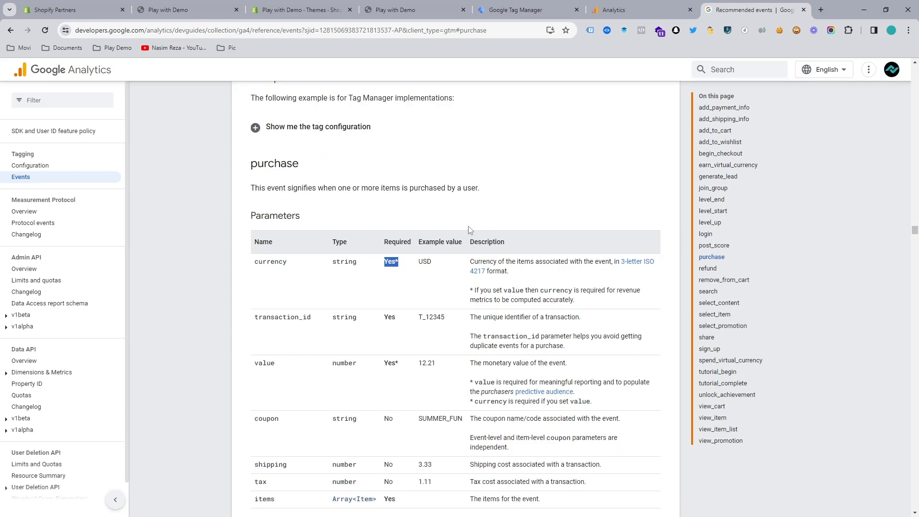
- Copy the event name "purchase" from the reference and paste it as the Event Name of the new GA4 event tag in Tag Manager
{"action": "double_click", "coordinate": [272, 163]}
{"action": "right_click", "coordinate": [269, 166]}
{"action": "left_click", "coordinate": [292, 179]}
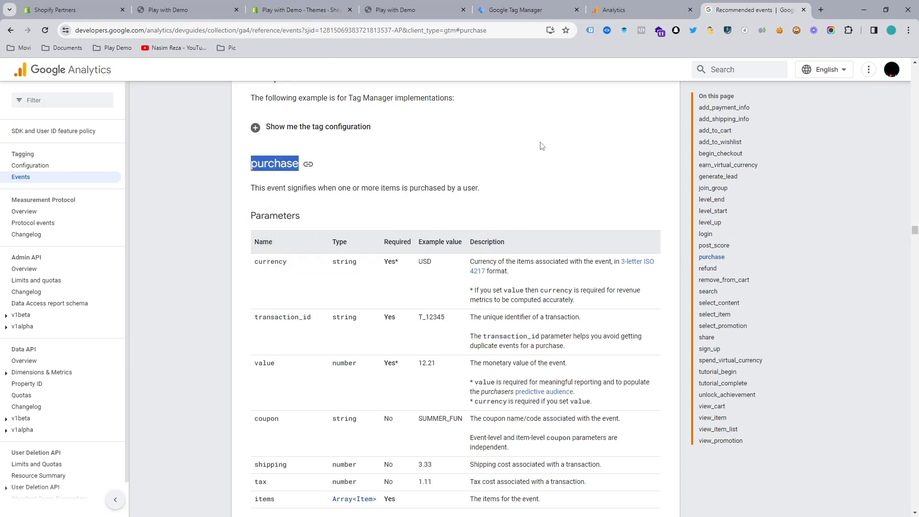
{"action": "left_click", "coordinate": [552, 6]}
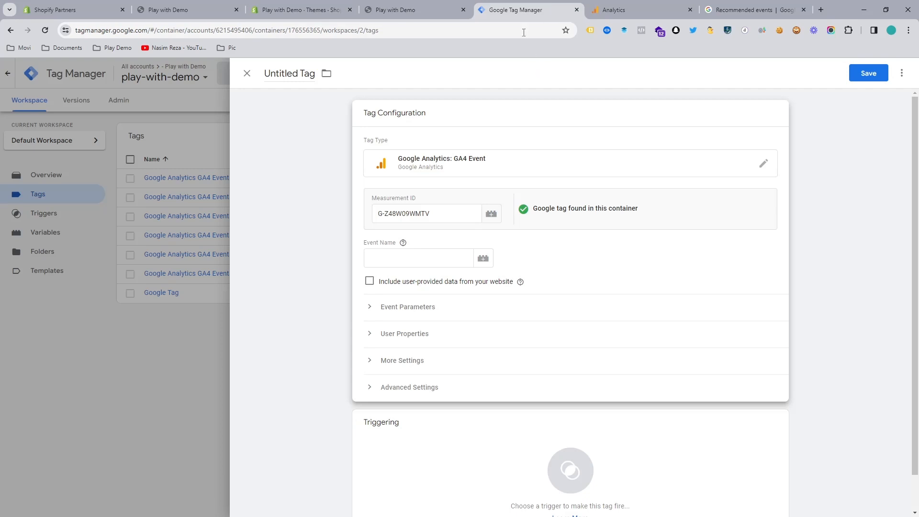
{"action": "left_click", "coordinate": [410, 254]}
{"action": "key", "text": "ctrl+v"}
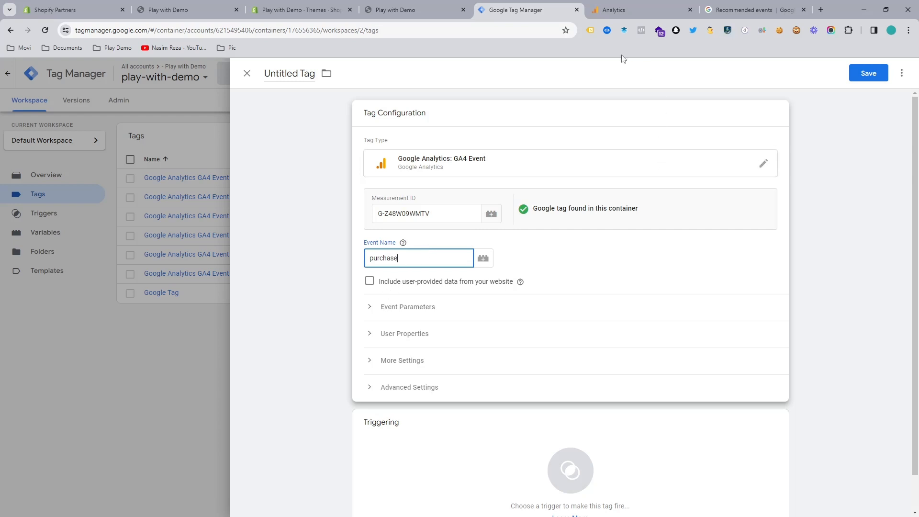
{"action": "left_click", "coordinate": [535, 259]}
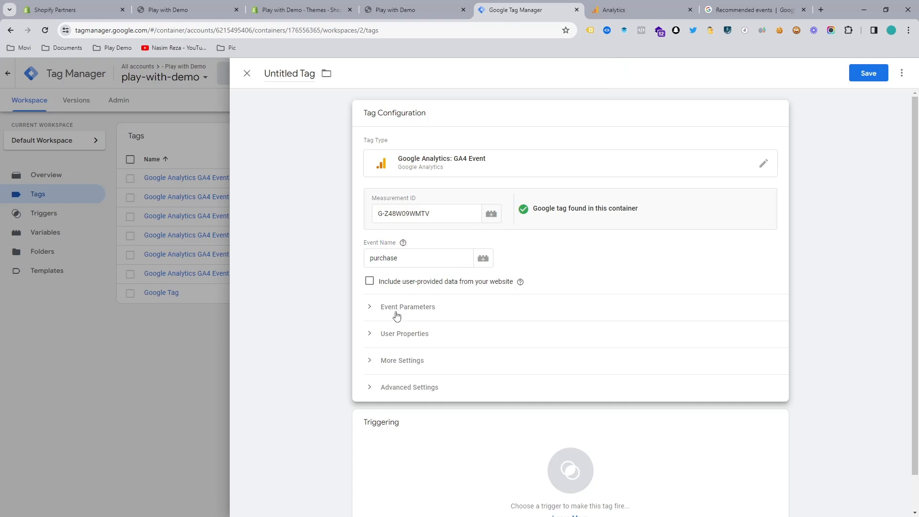
- Look over the new tag's Event Parameters and User Properties settings, then close the tag and discard its unsaved changes
{"action": "left_click", "coordinate": [371, 310]}
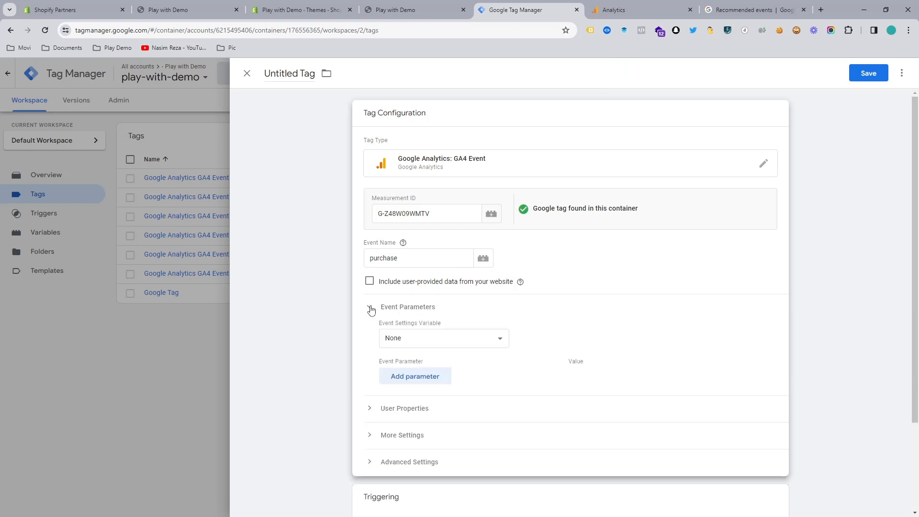
{"action": "left_click", "coordinate": [369, 308]}
{"action": "left_click", "coordinate": [372, 334]}
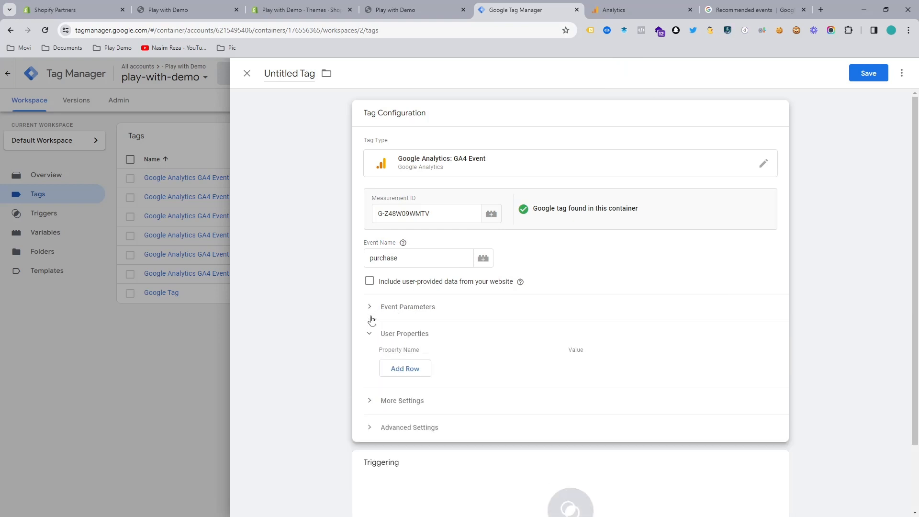
{"action": "left_click", "coordinate": [371, 311]}
{"action": "left_click", "coordinate": [371, 308]}
{"action": "scroll", "coordinate": [426, 364], "scroll_direction": "down", "scroll_amount": 2}
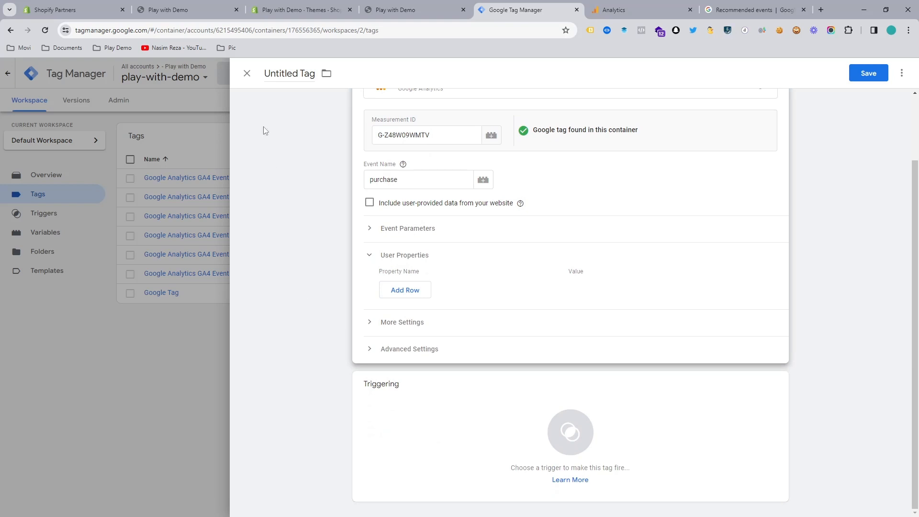
{"action": "left_click", "coordinate": [247, 74]}
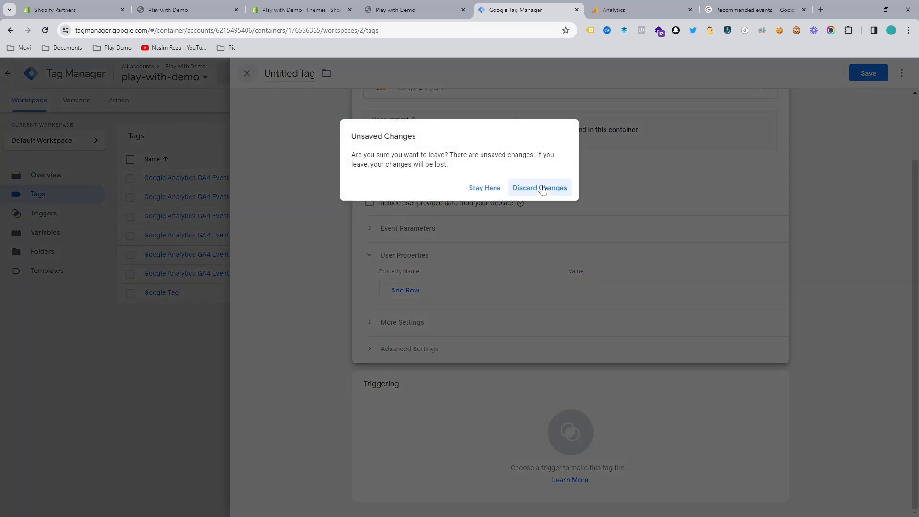
{"action": "left_click", "coordinate": [541, 188]}
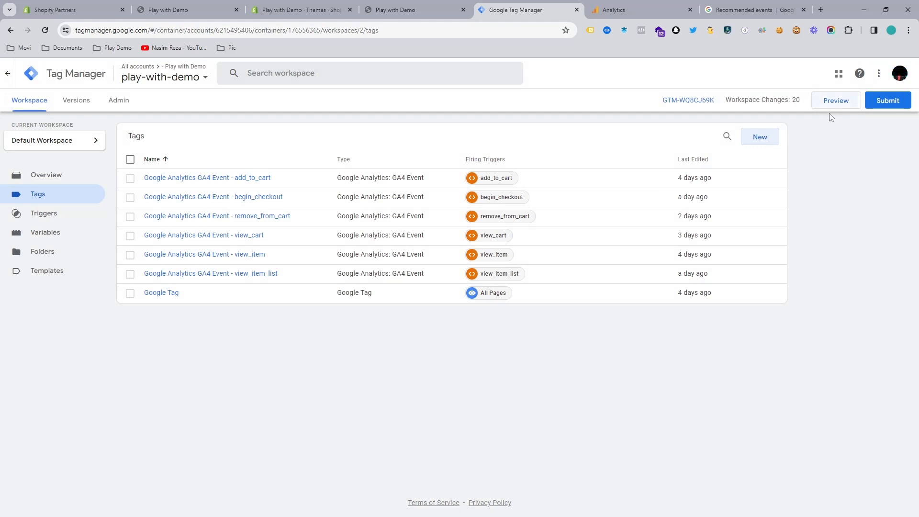
{"action": "left_click", "coordinate": [844, 103]}
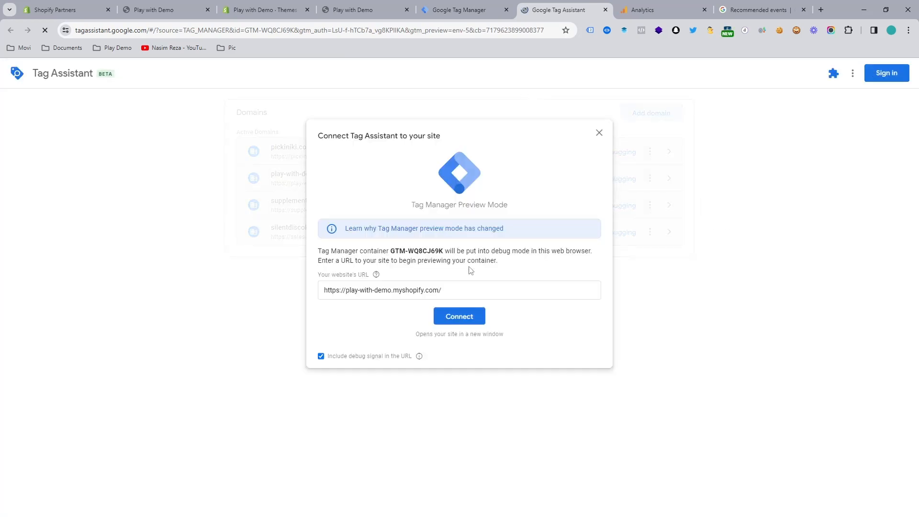
{"action": "left_click", "coordinate": [457, 316]}
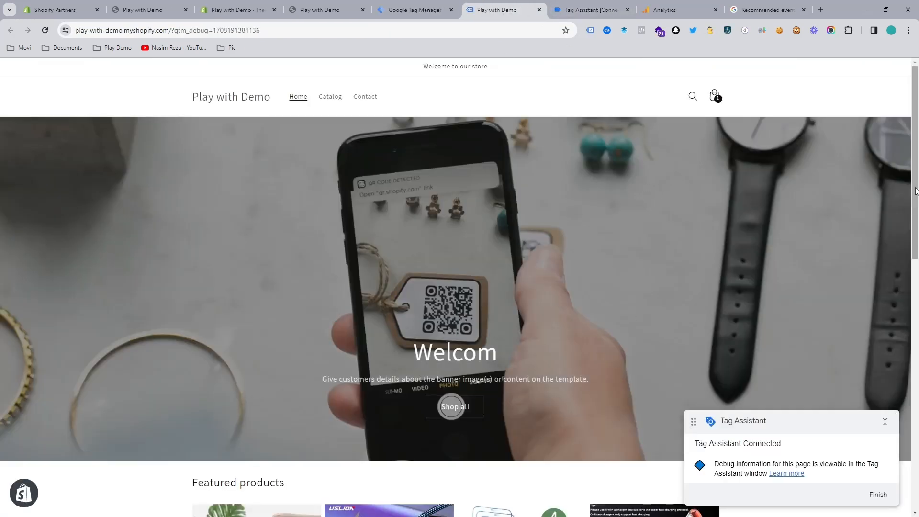
- Open the shopping cart in the Play with Demo store and proceed to checkout with the item it holds
{"action": "scroll", "coordinate": [900, 313], "scroll_direction": "down", "scroll_amount": 7}
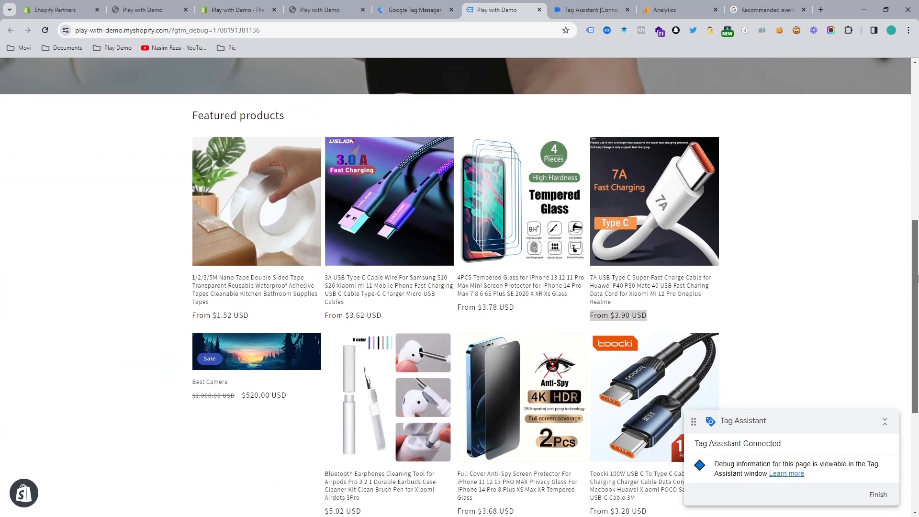
{"action": "scroll", "coordinate": [901, 313], "scroll_direction": "up", "scroll_amount": 7}
{"action": "left_click", "coordinate": [714, 82]}
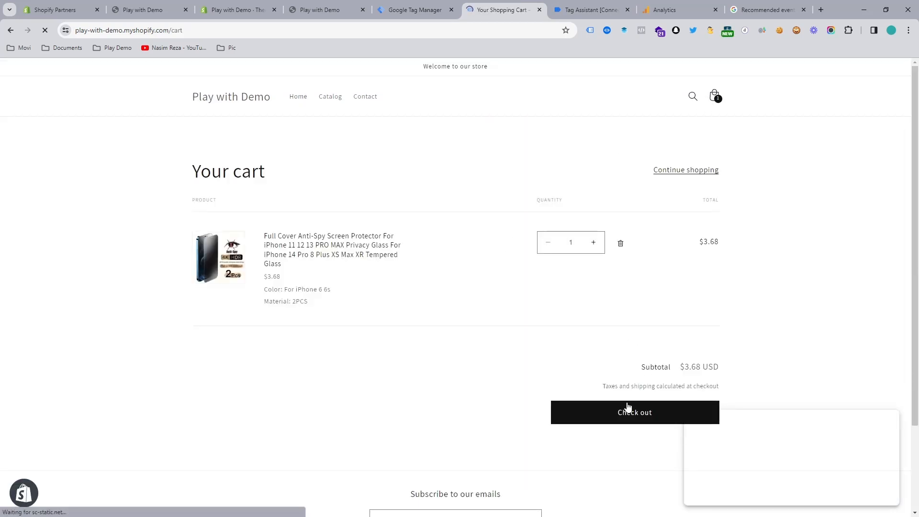
{"action": "left_click", "coordinate": [631, 412]}
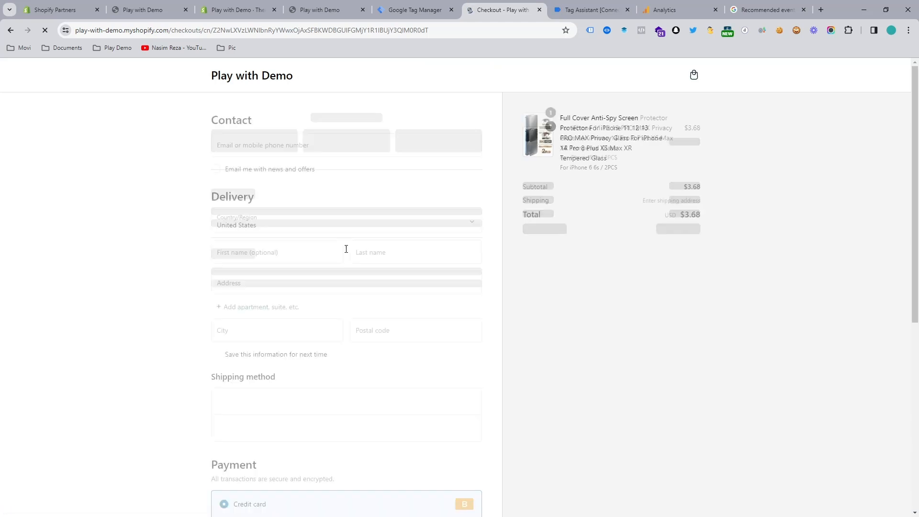
{"action": "left_click", "coordinate": [258, 142]}
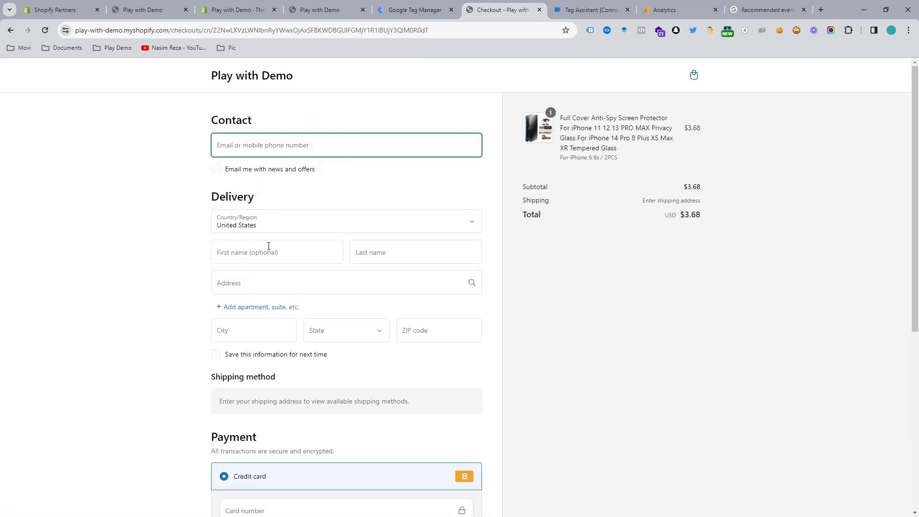
{"action": "left_click", "coordinate": [127, 269]}
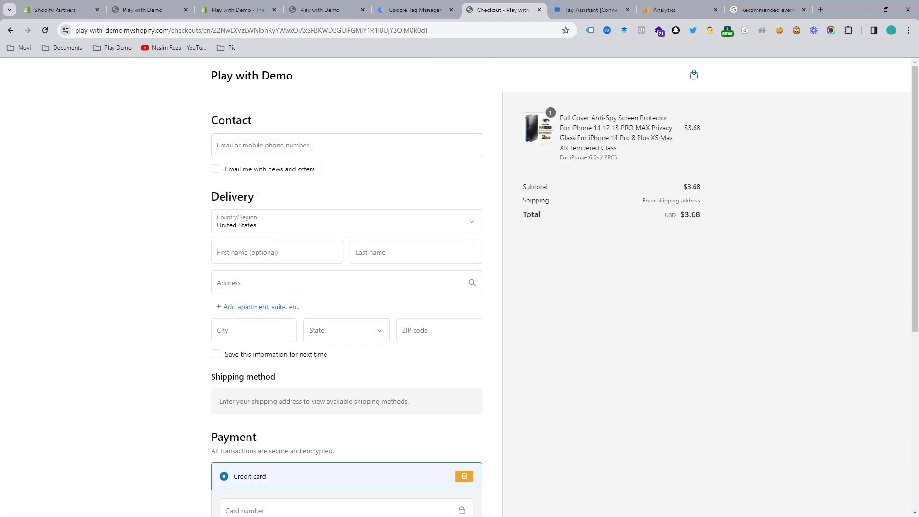
- Enter the test card number, expiration date and security code in the checkout payment form and try to pay
{"action": "scroll", "coordinate": [627, 328], "scroll_direction": "down", "scroll_amount": 5}
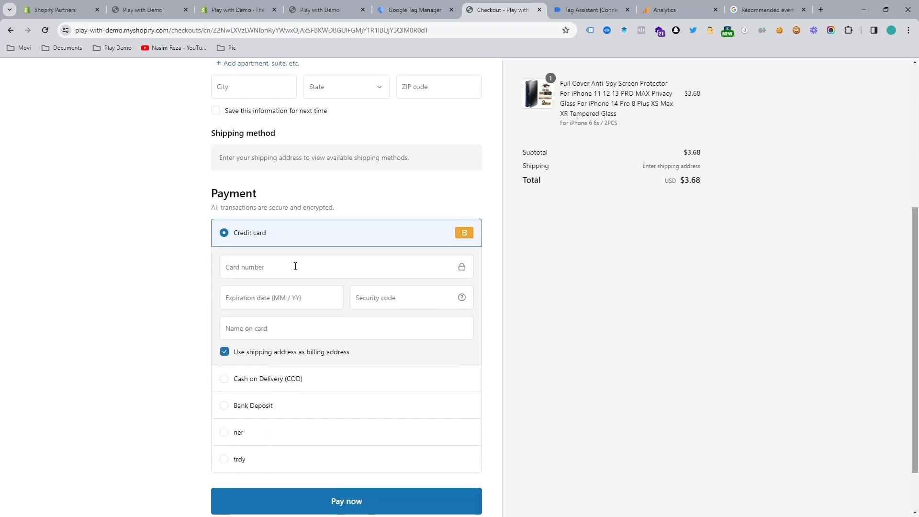
{"action": "left_click", "coordinate": [295, 266]}
{"action": "type", "text": "1"}
{"action": "left_click", "coordinate": [251, 294]}
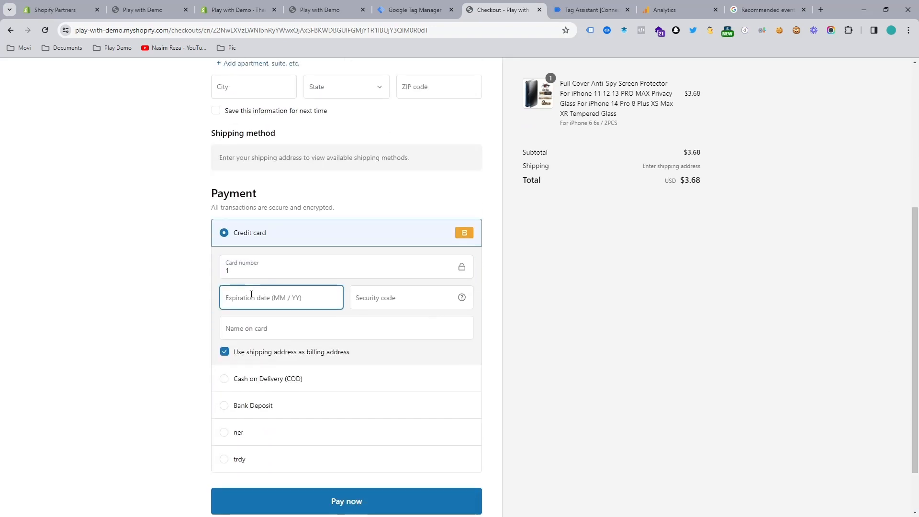
{"action": "type", "text": "12 / 25"}
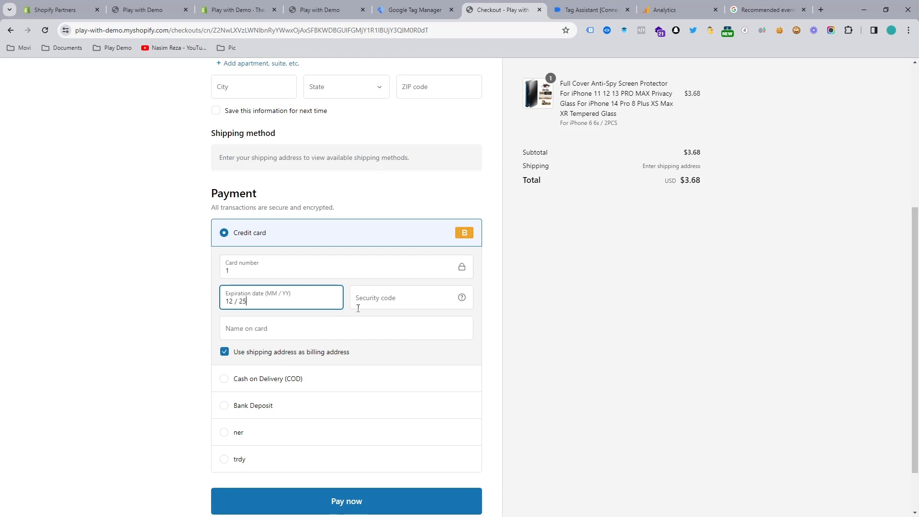
{"action": "left_click", "coordinate": [379, 302]}
{"action": "type", "text": "125"}
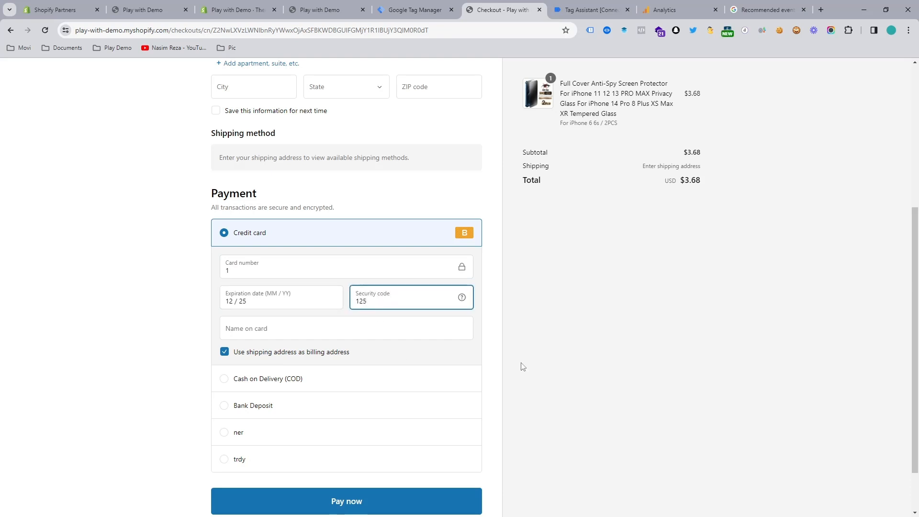
{"action": "left_click", "coordinate": [361, 503]}
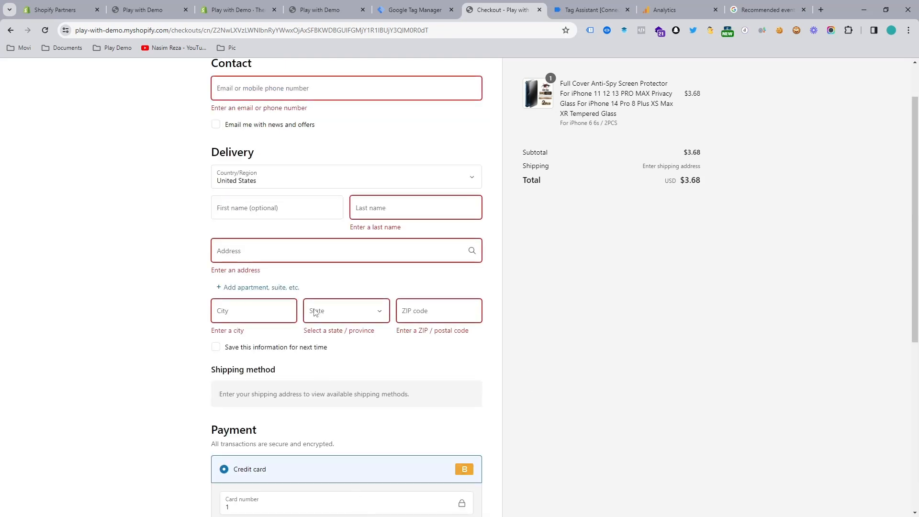
- Autofill the contact and delivery details from the saved address suggestion and try to pay again
{"action": "left_click", "coordinate": [387, 208]}
{"action": "left_click", "coordinate": [407, 238]}
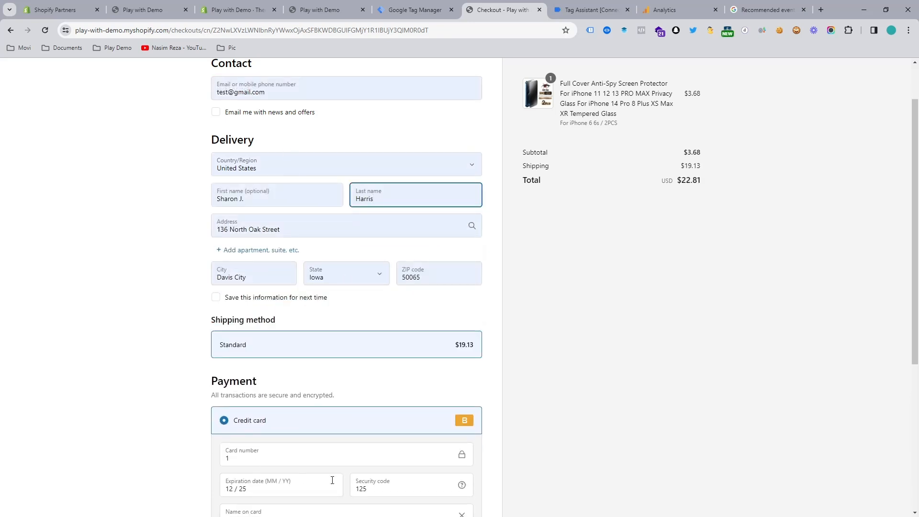
{"action": "scroll", "coordinate": [577, 365], "scroll_direction": "down", "scroll_amount": 5}
{"action": "left_click", "coordinate": [355, 450]}
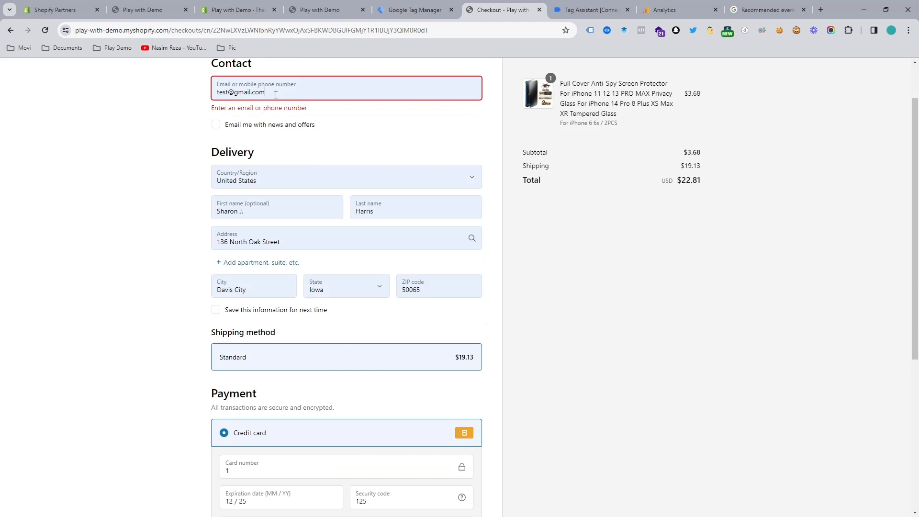
- Refill the contact email from the saved suggestion and pay to complete the test order
{"action": "scroll", "coordinate": [281, 104], "scroll_direction": "up", "scroll_amount": 2}
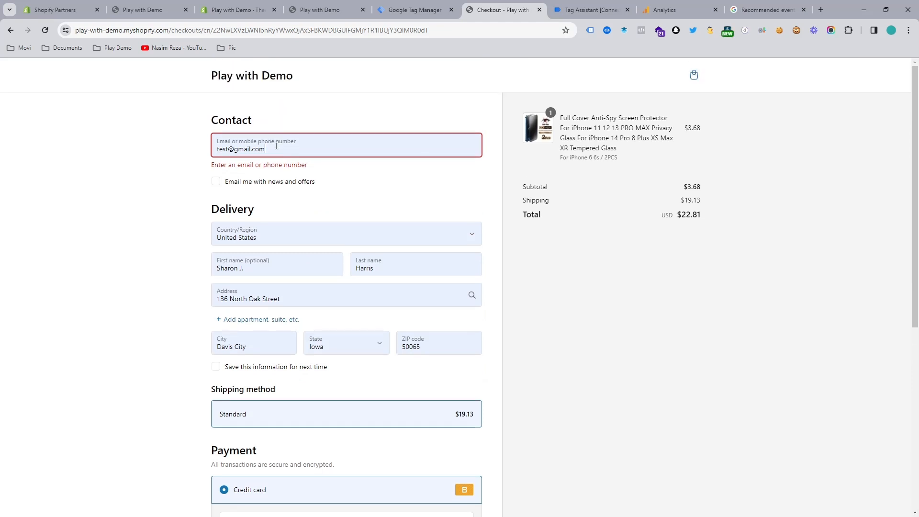
{"action": "left_click", "coordinate": [275, 148]}
{"action": "left_click", "coordinate": [283, 173]}
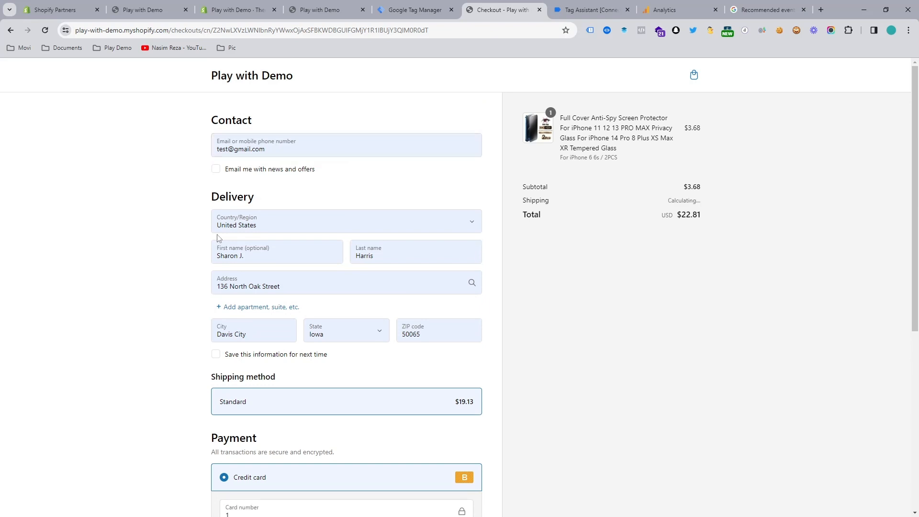
{"action": "scroll", "coordinate": [273, 354], "scroll_direction": "down", "scroll_amount": 6}
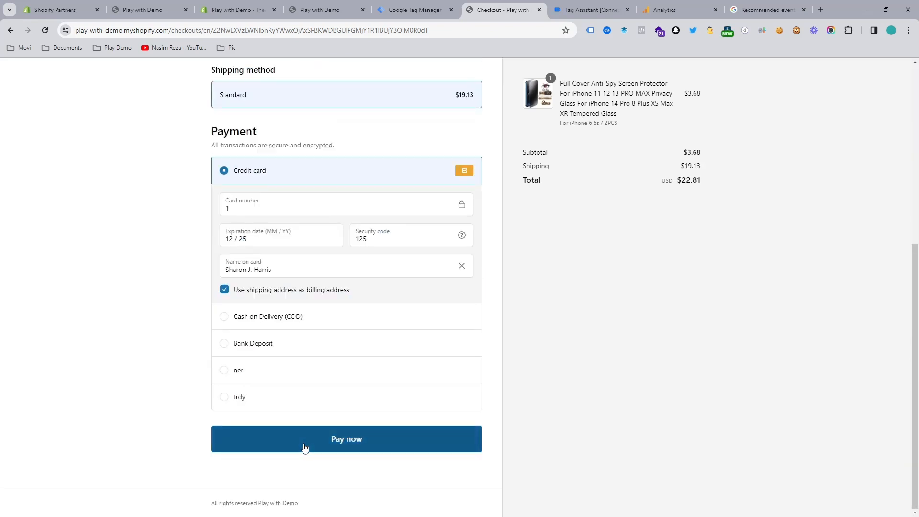
{"action": "left_click", "coordinate": [320, 439]}
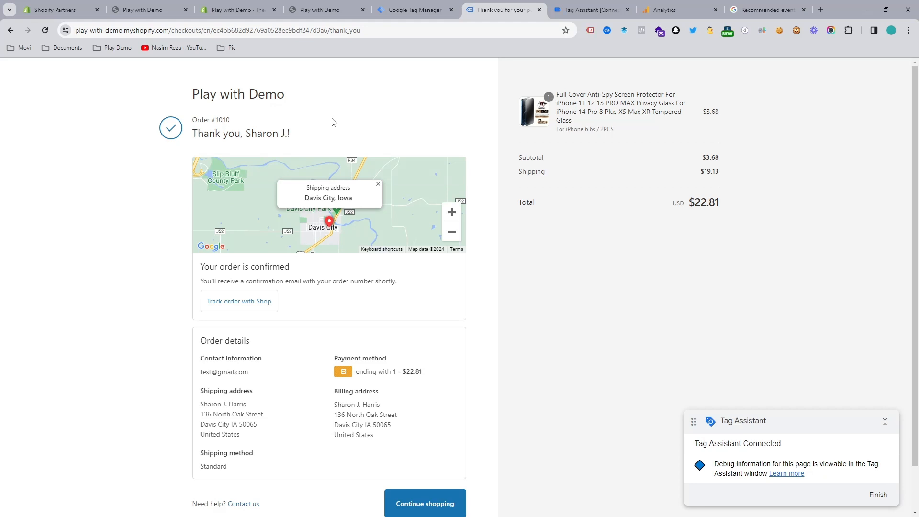
- In Tag Assistant, open the thank-you page's purchase event and examine the ecommerce data in its API call
{"action": "left_click", "coordinate": [412, 9]}
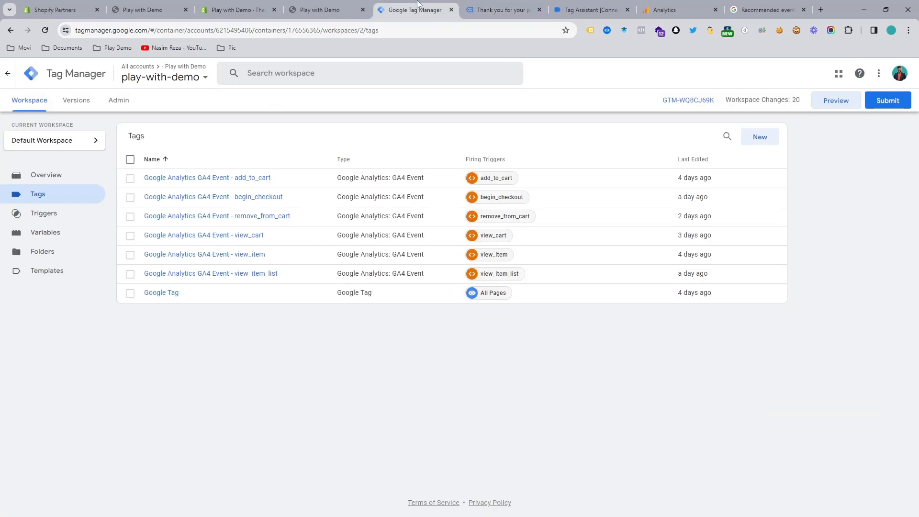
{"action": "left_click", "coordinate": [531, 4]}
{"action": "left_click", "coordinate": [593, 9]}
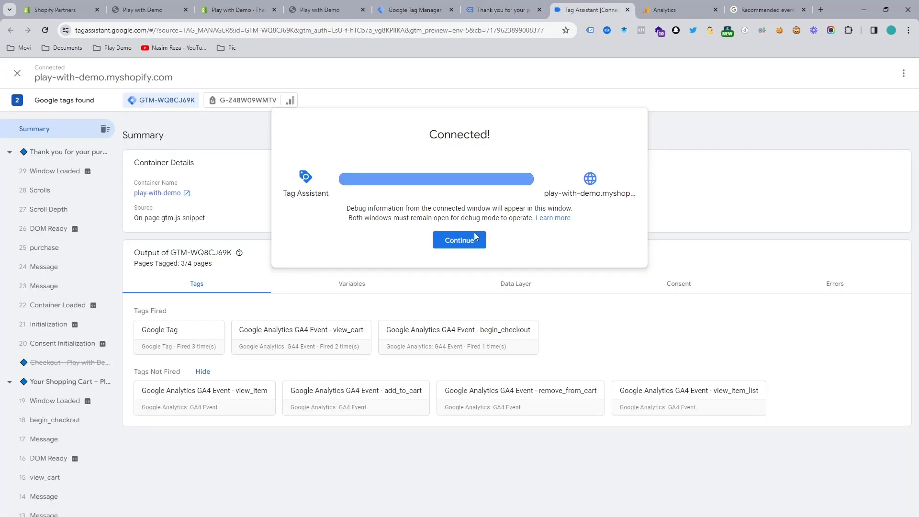
{"action": "left_click", "coordinate": [461, 239]}
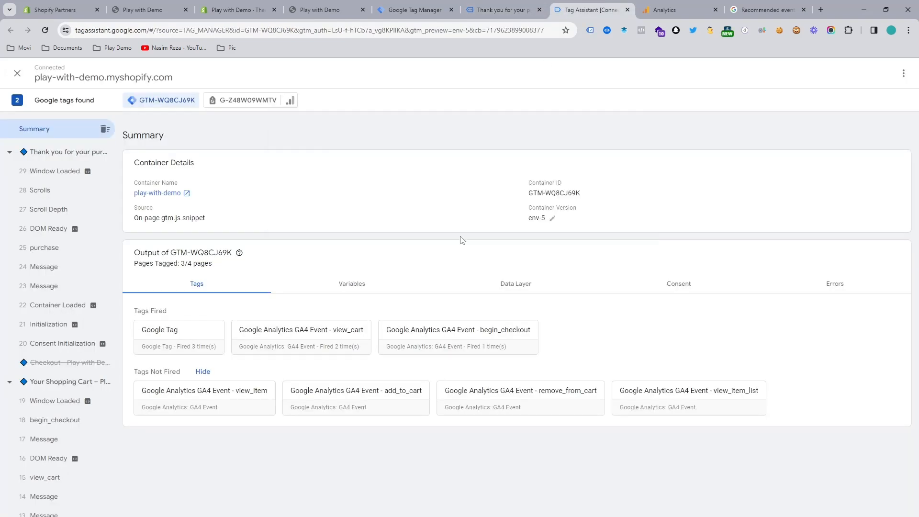
{"action": "left_click", "coordinate": [35, 256]}
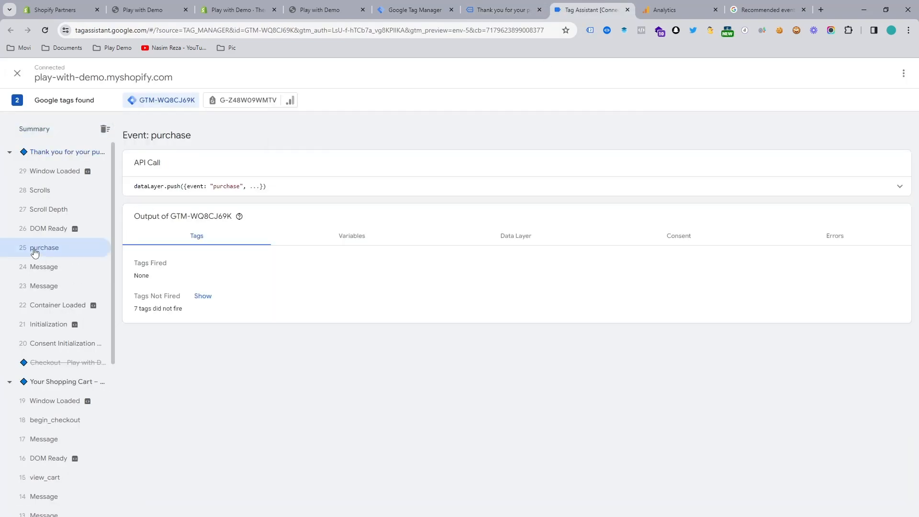
{"action": "left_click", "coordinate": [322, 184]}
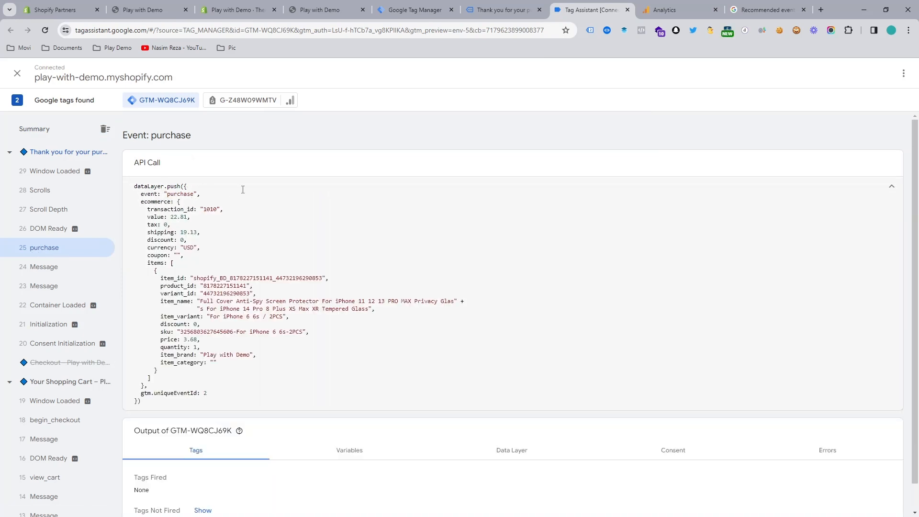
{"action": "left_click_drag", "start_coordinate": [142, 203], "coordinate": [219, 254]}
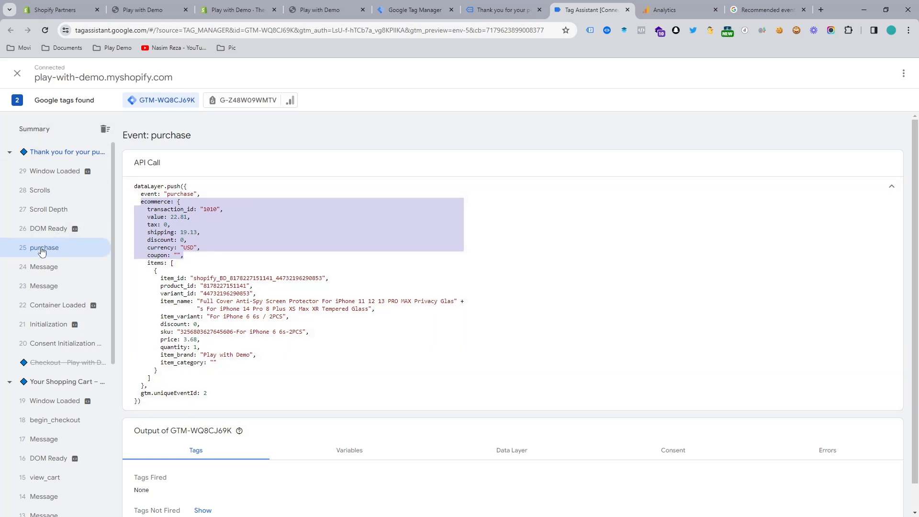
{"action": "left_click_drag", "start_coordinate": [143, 203], "coordinate": [232, 313]}
{"action": "left_click", "coordinate": [205, 214]}
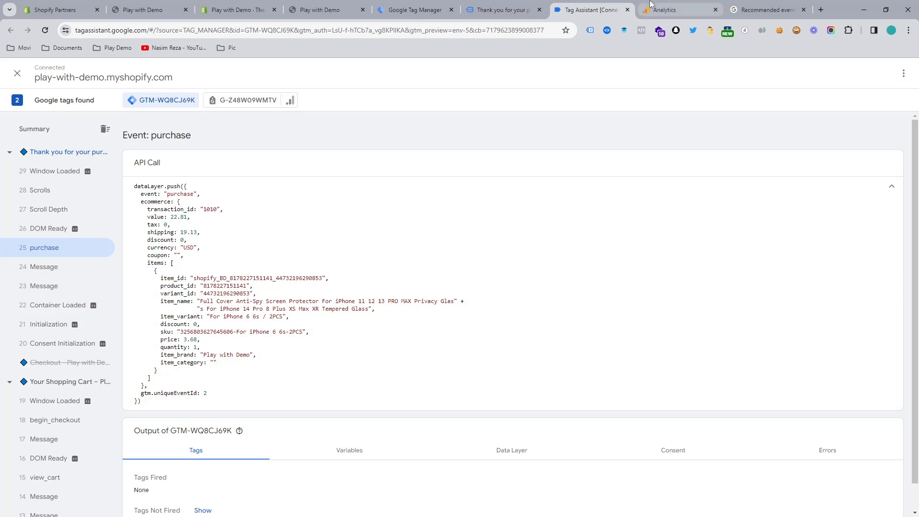
- In Google Tag Manager, create a new tag of type Google Analytics: GA4 Event
{"action": "left_click", "coordinate": [421, 10]}
{"action": "left_click", "coordinate": [758, 138]}
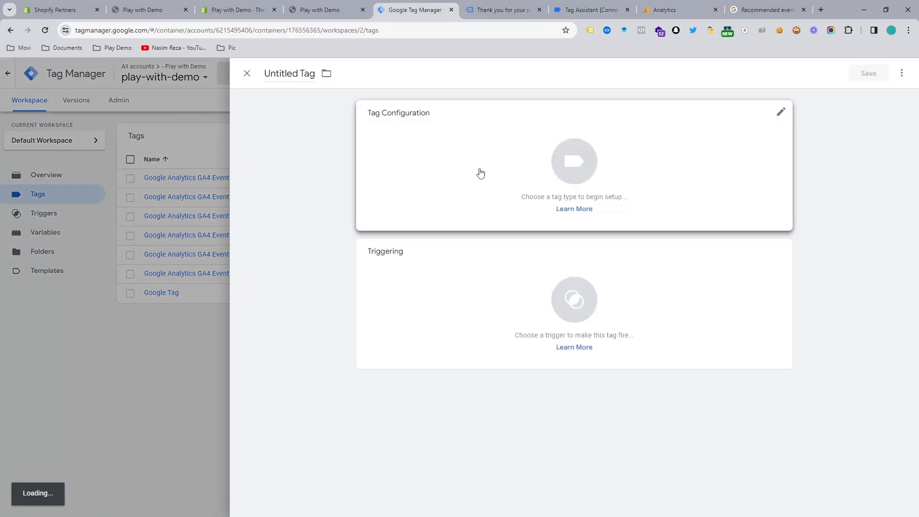
{"action": "left_click", "coordinate": [479, 173]}
{"action": "left_click", "coordinate": [703, 156]}
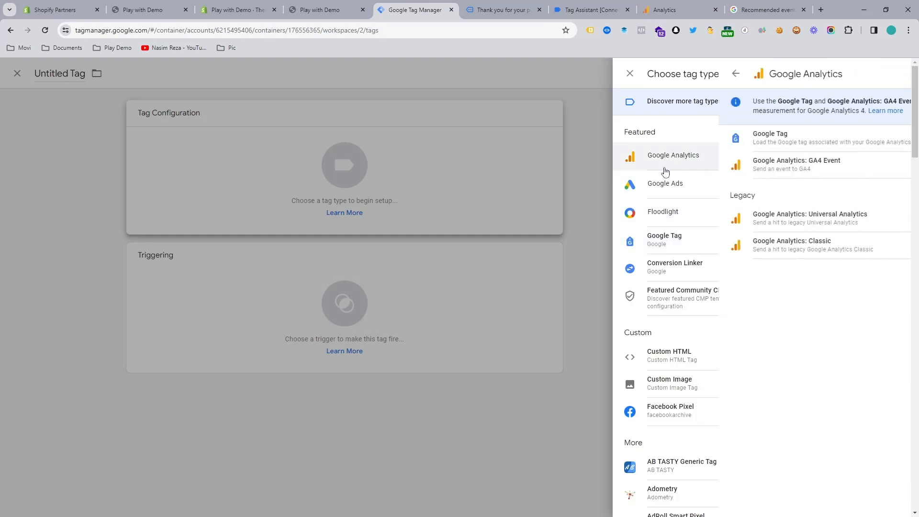
{"action": "left_click", "coordinate": [683, 166]}
- Set the new tag's Measurement ID to G-Z48W09WMTV
{"action": "left_click", "coordinate": [430, 210]}
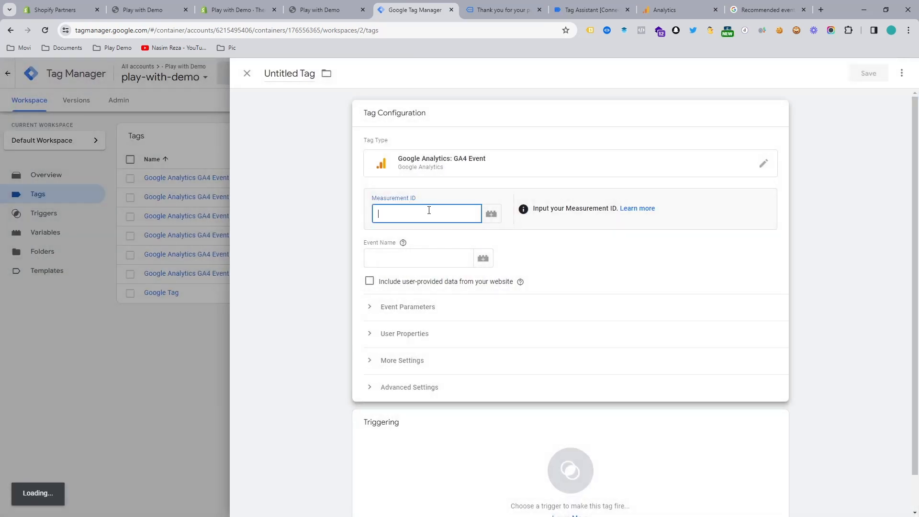
{"action": "type", "text": "purchase"}
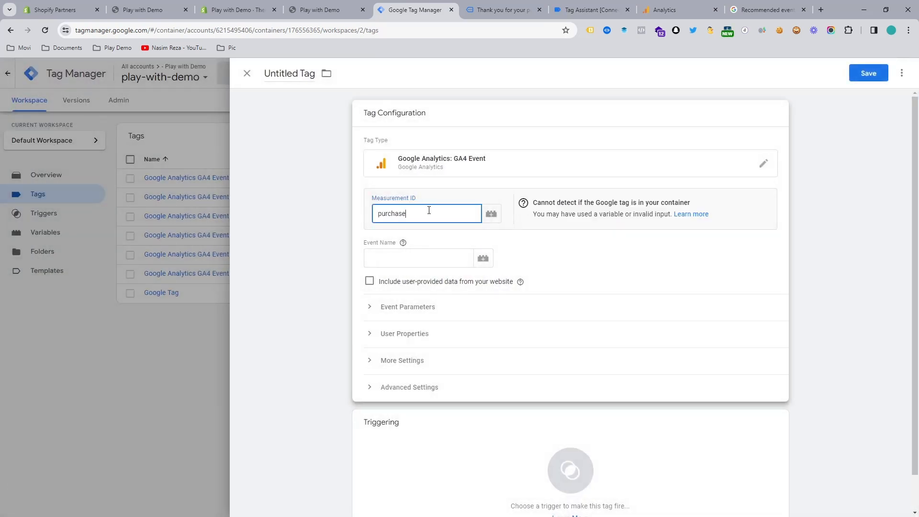
{"action": "key", "text": "ctrl+a"}
{"action": "key", "text": "super+v"}
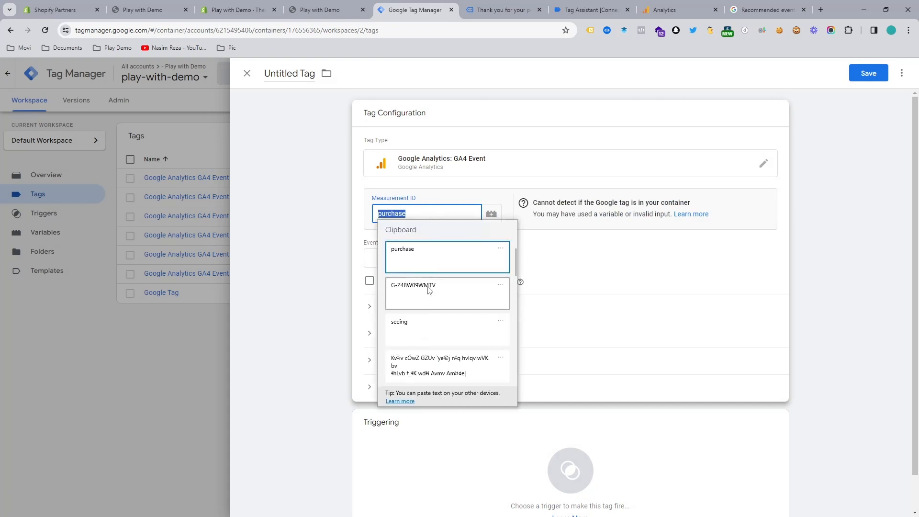
{"action": "left_click", "coordinate": [427, 289]}
- Set the GA4 event tag's Event Name to purchase
{"action": "left_click", "coordinate": [412, 254]}
{"action": "type", "text": "G-Z48W09WMTV"}
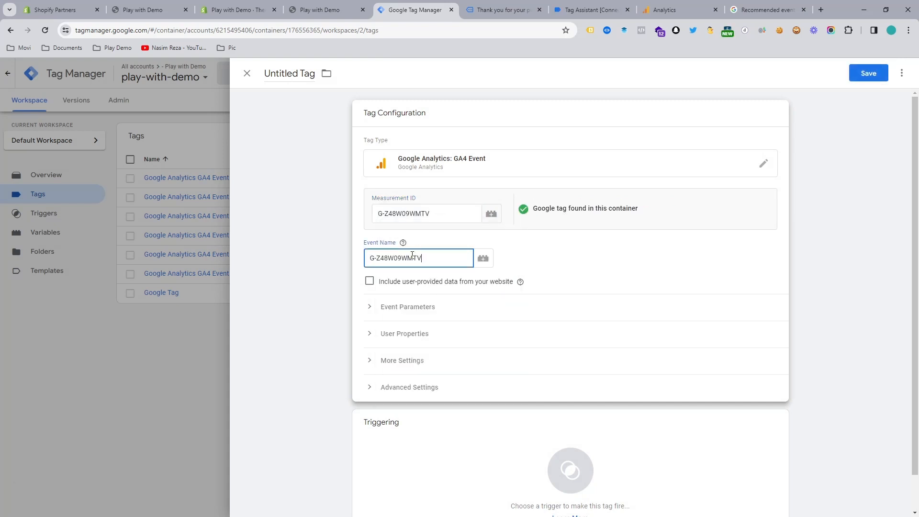
{"action": "double_click", "coordinate": [412, 254]}
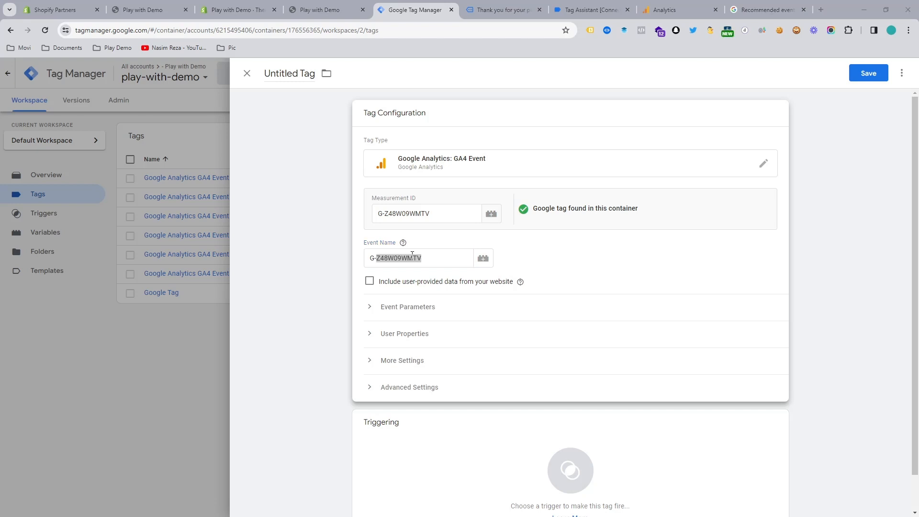
{"action": "key", "text": "super+v"}
{"action": "left_click", "coordinate": [420, 297]}
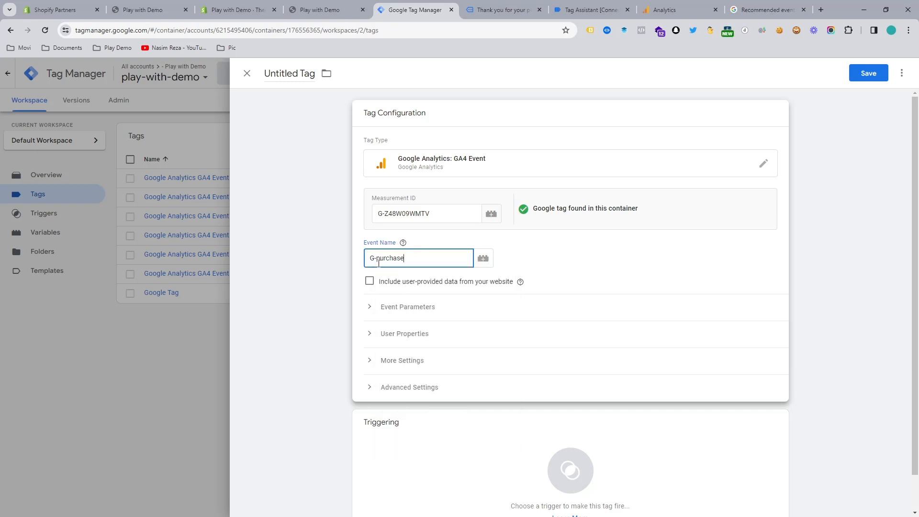
{"action": "left_click", "coordinate": [374, 258]}
{"action": "key", "text": "BackSpace"}
{"action": "key", "text": "BackSpace"}
- Expand the tag's Event Parameters and add seven empty parameter rows
{"action": "left_click", "coordinate": [371, 310]}
{"action": "left_click", "coordinate": [388, 376]}
{"action": "left_click", "coordinate": [404, 405]}
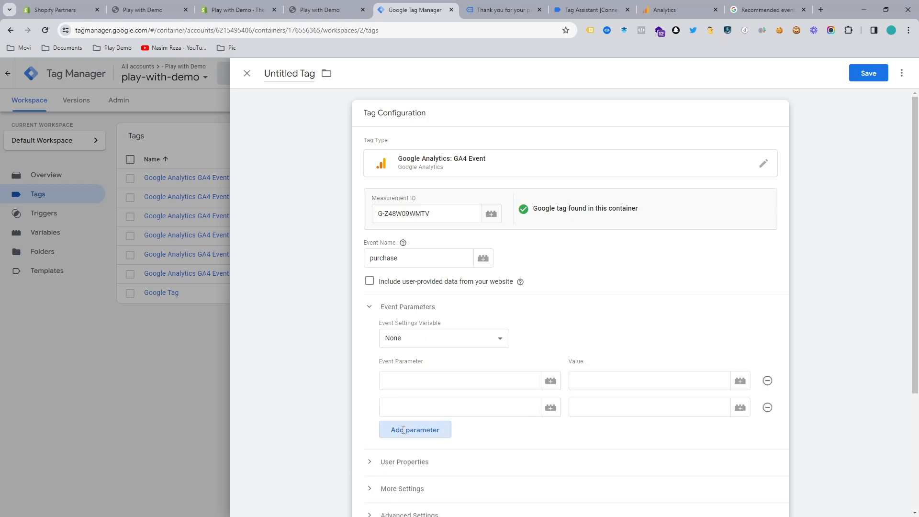
{"action": "left_click", "coordinate": [403, 428]}
{"action": "left_click", "coordinate": [406, 461]}
{"action": "left_click", "coordinate": [405, 482]}
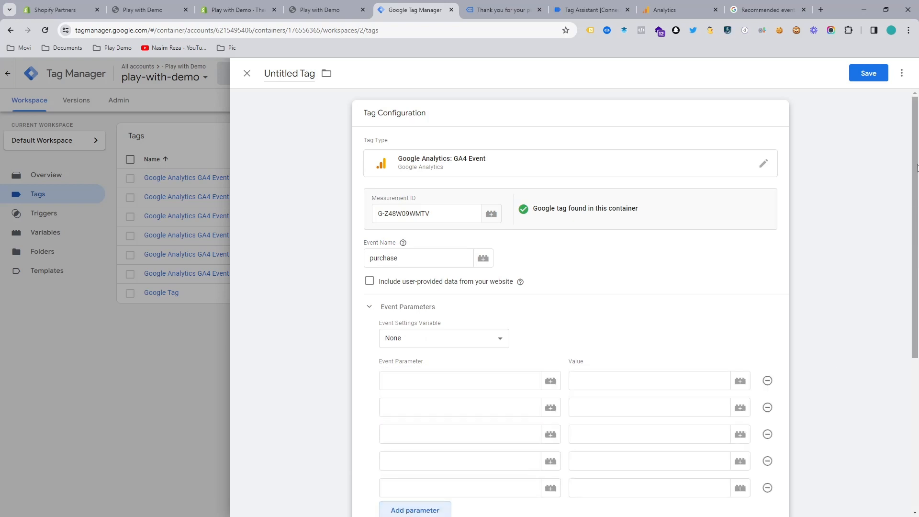
{"action": "left_click_drag", "start_coordinate": [913, 183], "coordinate": [913, 300]}
{"action": "left_click", "coordinate": [427, 306]}
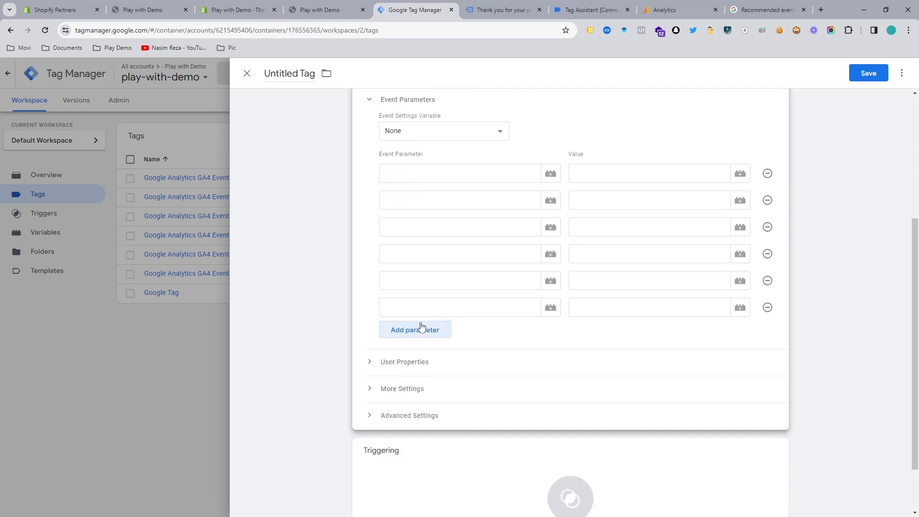
{"action": "left_click", "coordinate": [421, 328]}
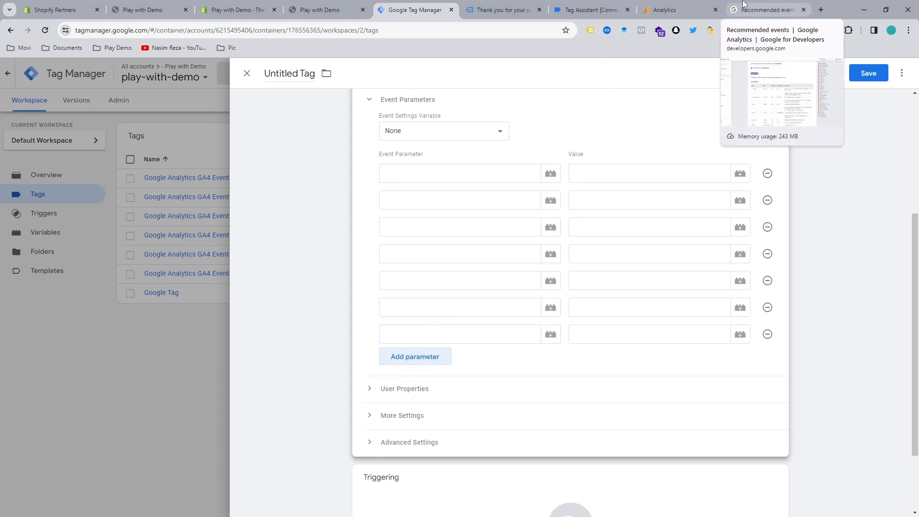
- Place the Recommended events reference page beside Tag Manager and copy its currency parameter name into the first event parameter row
{"action": "left_click_drag", "start_coordinate": [766, 10], "coordinate": [394, 5]}
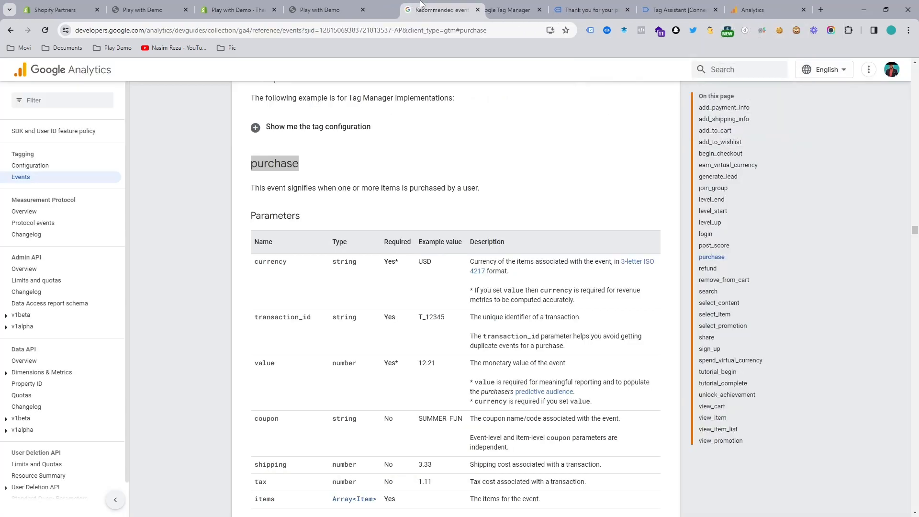
{"action": "double_click", "coordinate": [264, 262]}
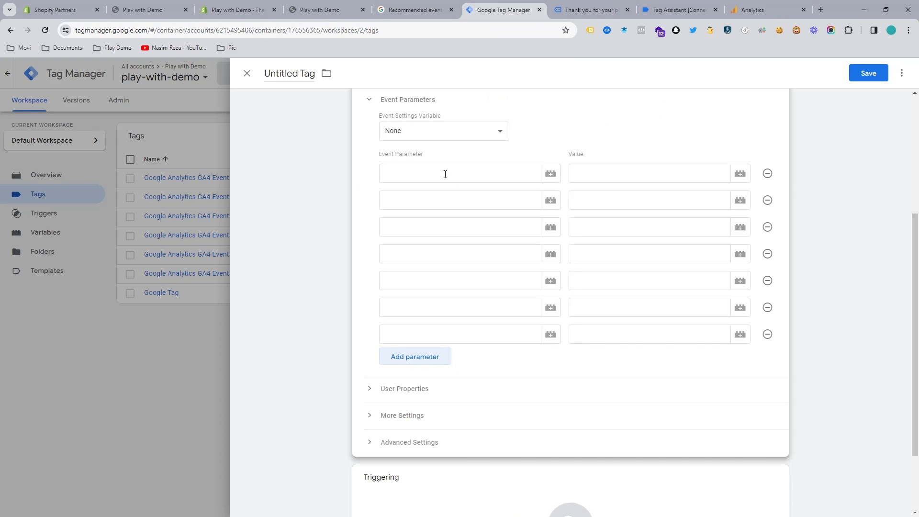
{"action": "left_click", "coordinate": [445, 174]}
{"action": "type", "text": "currency"}
- Copy transaction_id from the purchase event reference into the second event parameter row
{"action": "key", "text": "ctrl+shift+Tab"}
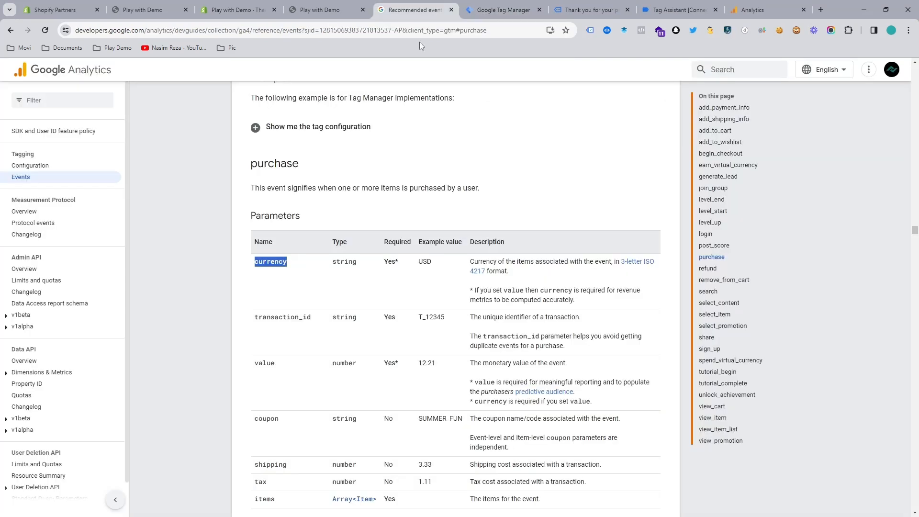
{"action": "double_click", "coordinate": [284, 317]}
{"action": "key", "text": "ctrl+c"}
{"action": "key", "text": "ctrl+Tab"}
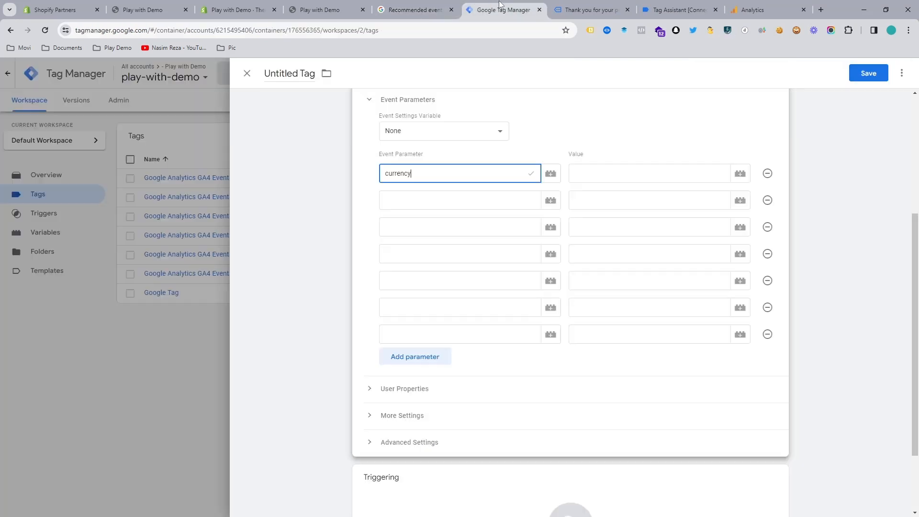
{"action": "left_click", "coordinate": [437, 200]}
{"action": "key", "text": "ctrl+v"}
- Copy value and items from the purchase event reference into the third and fourth event parameter rows
{"action": "left_click", "coordinate": [390, 229]}
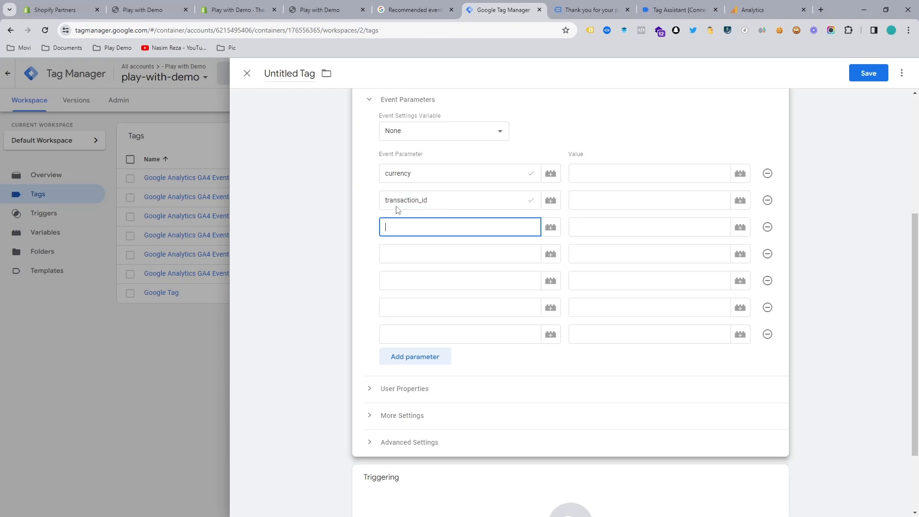
{"action": "left_click", "coordinate": [407, 9]}
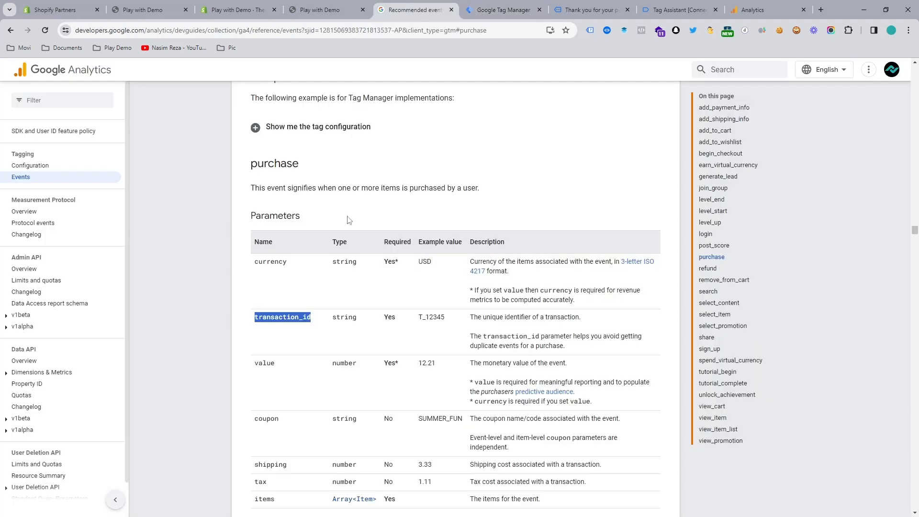
{"action": "double_click", "coordinate": [266, 363]}
{"action": "left_click", "coordinate": [516, 8]}
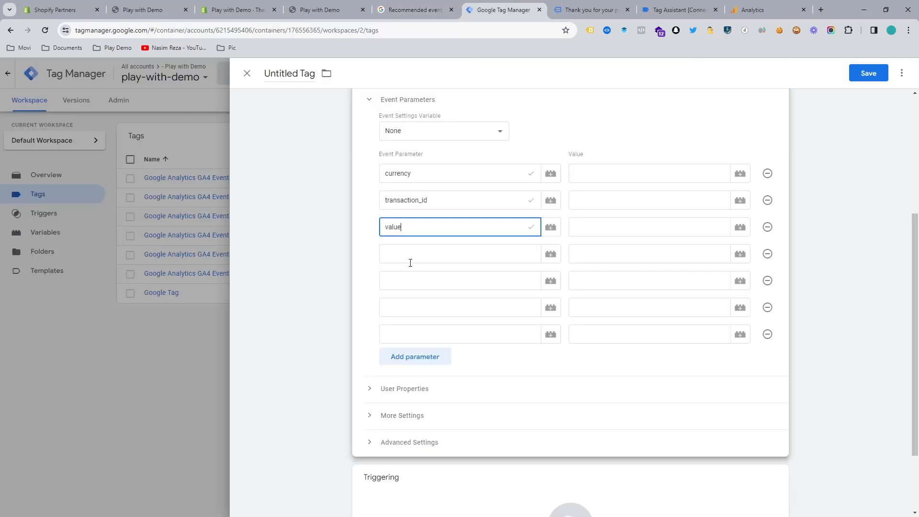
{"action": "left_click", "coordinate": [410, 10]}
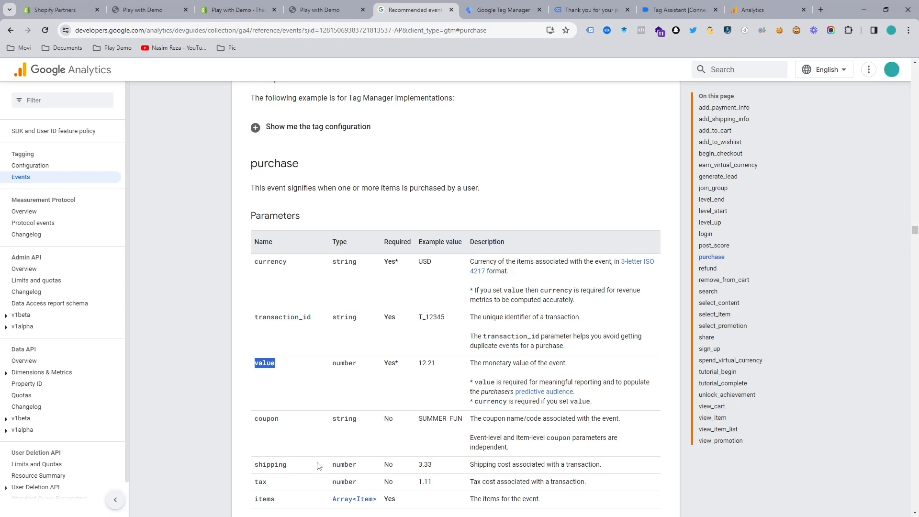
{"action": "double_click", "coordinate": [267, 499]}
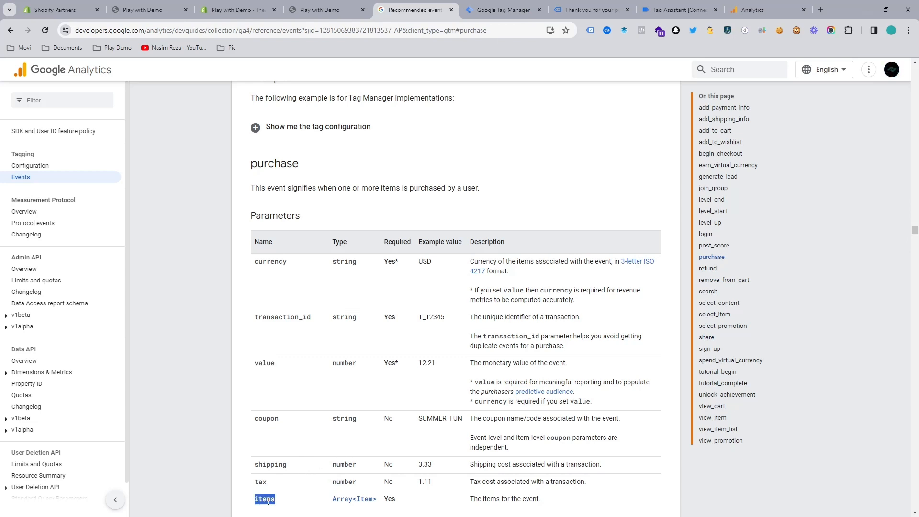
{"action": "left_click", "coordinate": [503, 10]}
{"action": "left_click", "coordinate": [415, 250]}
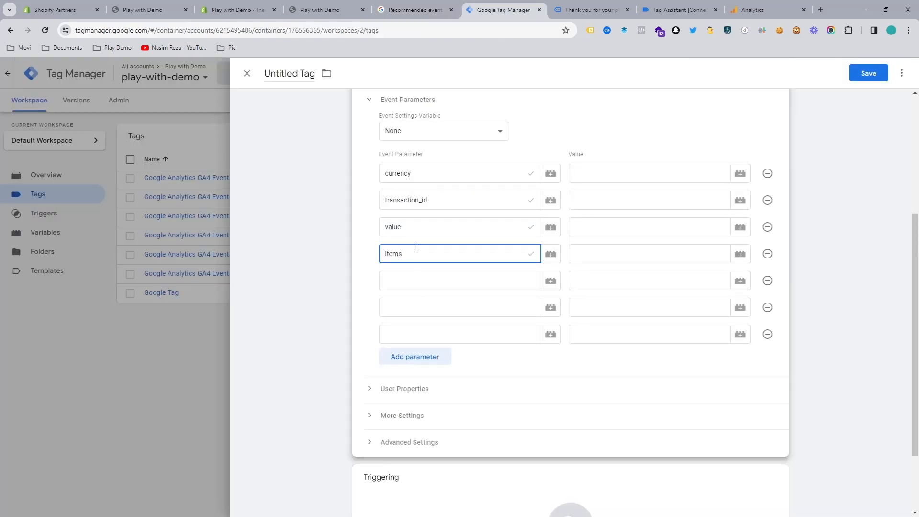
- Copy item_id from the reference's item parameters into the fifth event parameter row
{"action": "left_click", "coordinate": [438, 4]}
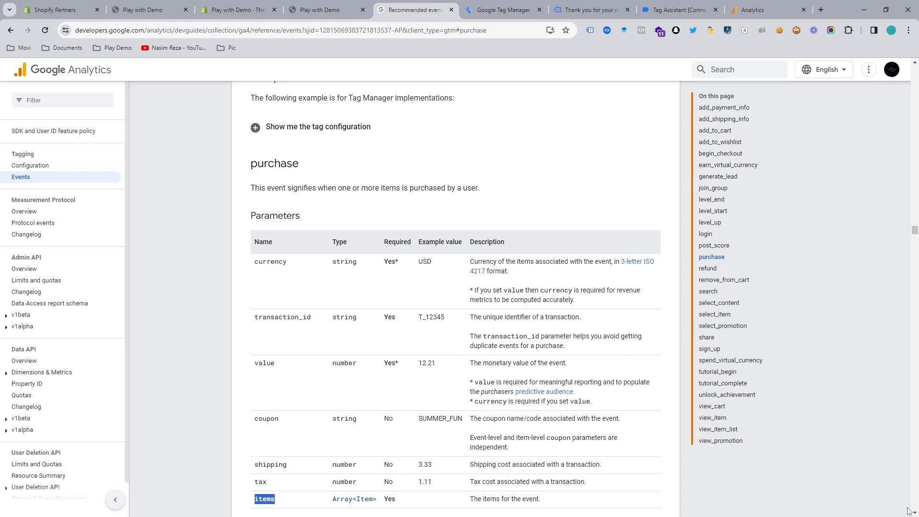
{"action": "left_click", "coordinate": [914, 513]}
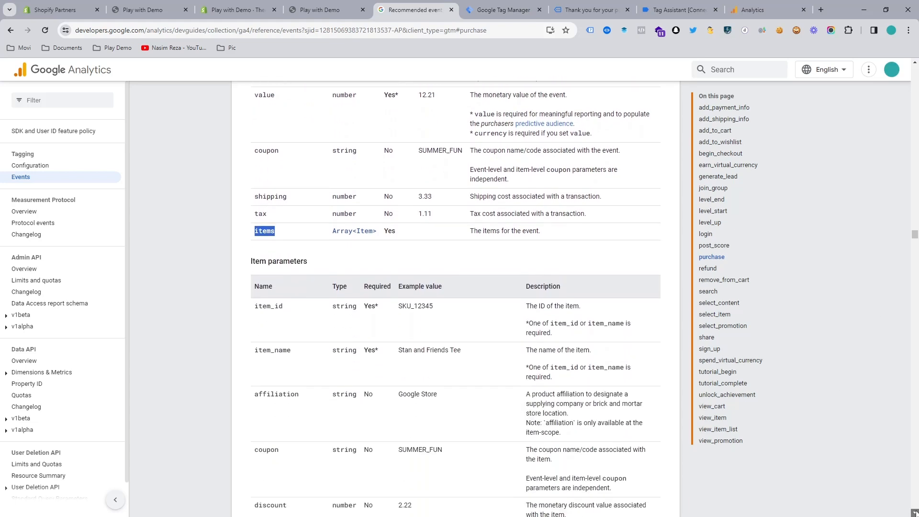
{"action": "double_click", "coordinate": [268, 293]}
{"action": "key", "text": "ctrl+c"}
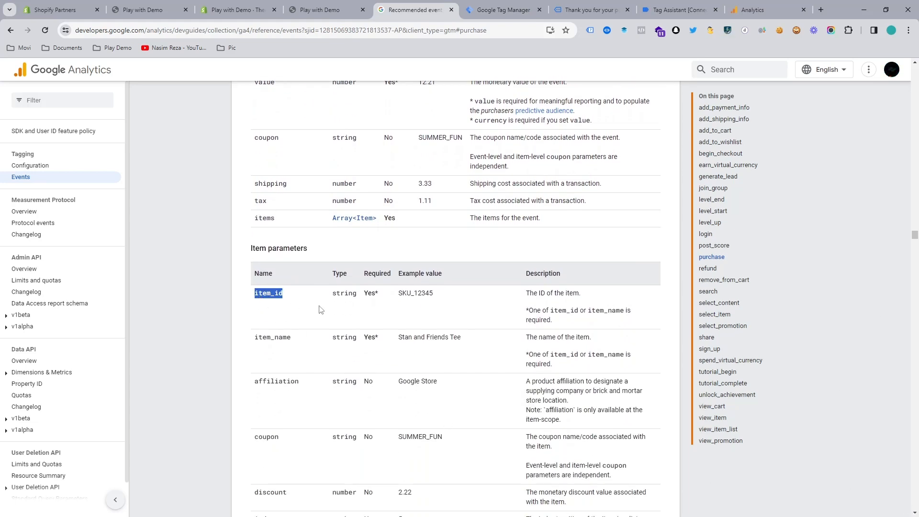
{"action": "key", "text": "ctrl+Tab"}
{"action": "left_click", "coordinate": [402, 284]}
{"action": "key", "text": "ctrl+v"}
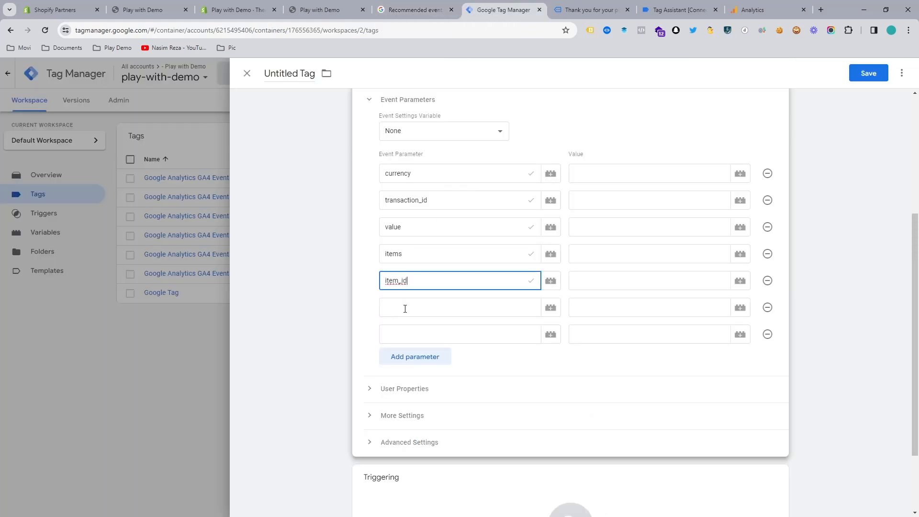
- Copy item_name from the reference's item parameters into the sixth event parameter row
{"action": "left_click", "coordinate": [403, 307]}
{"action": "key", "text": "ctrl+shift+Tab"}
{"action": "double_click", "coordinate": [261, 336]}
{"action": "key", "text": "ctrl+c"}
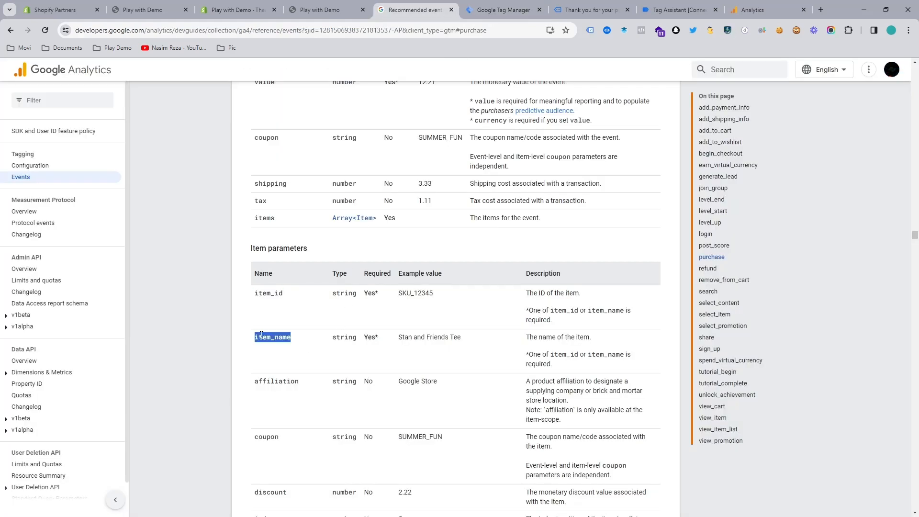
{"action": "left_click", "coordinate": [511, 10]}
{"action": "left_click", "coordinate": [417, 301]}
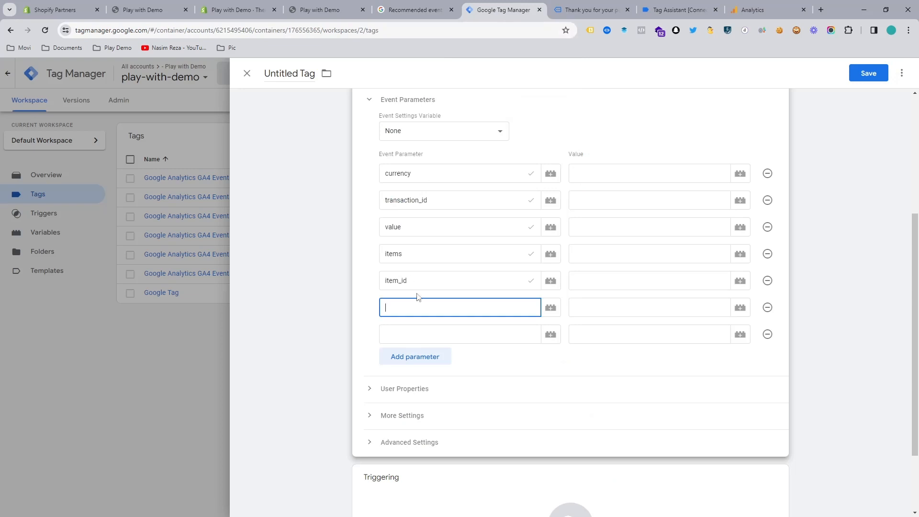
{"action": "key", "text": "ctrl+v"}
- Review the purchase event's parameter and item parameter tables in the reference, and return to the tag in Tag Manager
{"action": "key", "text": "ctrl+shift+Tab"}
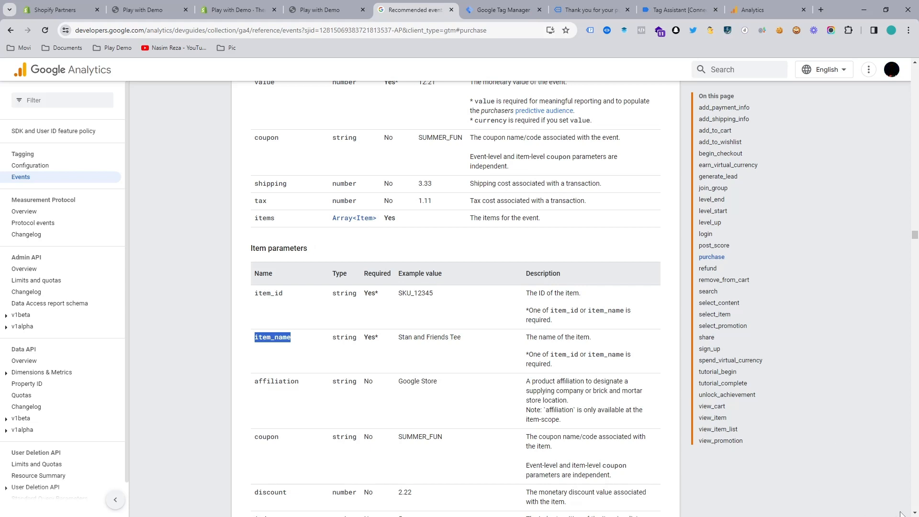
{"action": "left_click", "coordinate": [914, 513]}
{"action": "scroll", "coordinate": [914, 513], "scroll_direction": "down", "scroll_amount": 2}
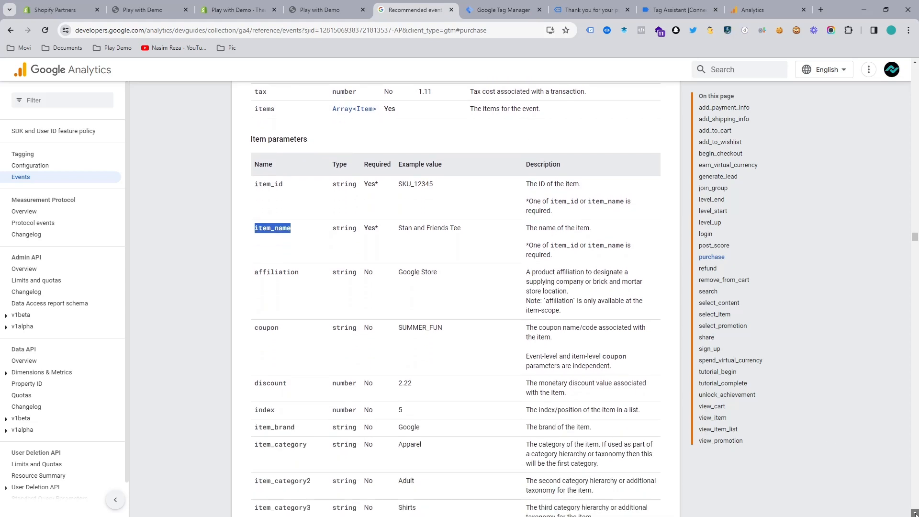
{"action": "left_click", "coordinate": [914, 64]}
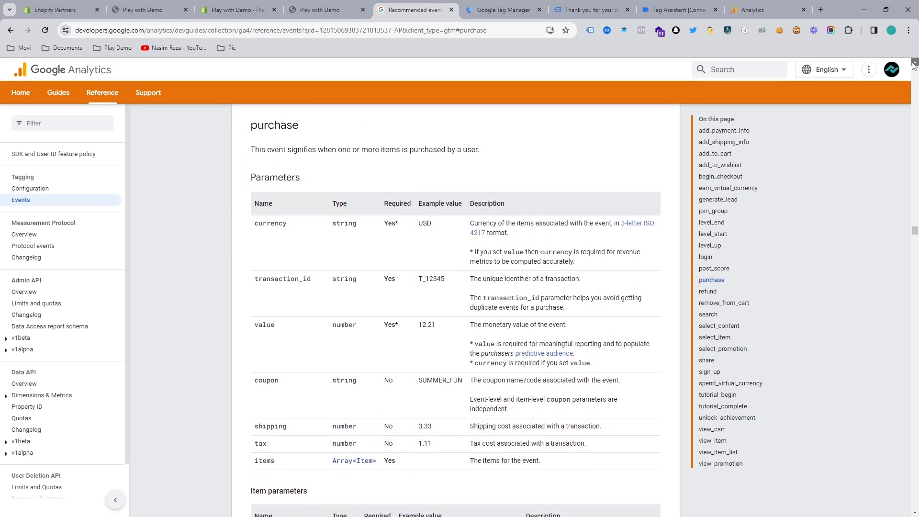
{"action": "left_click", "coordinate": [503, 10]}
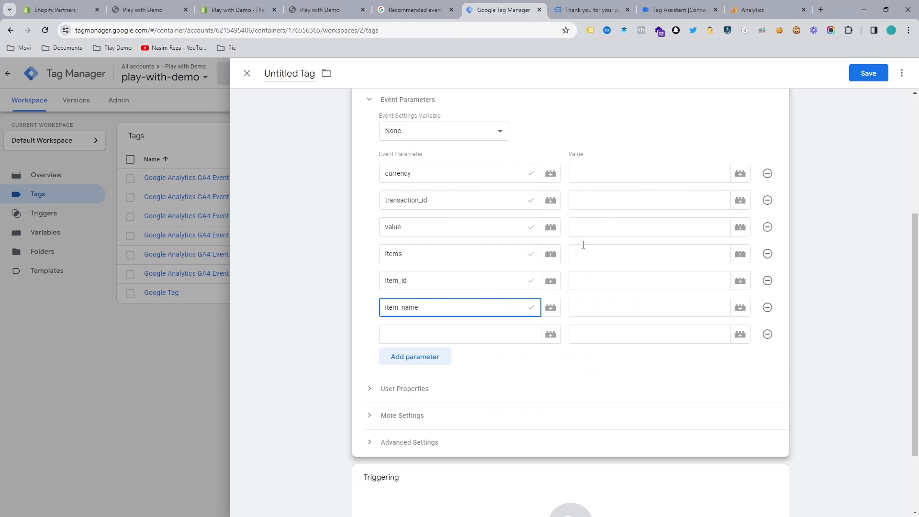
{"action": "left_click", "coordinate": [486, 352]}
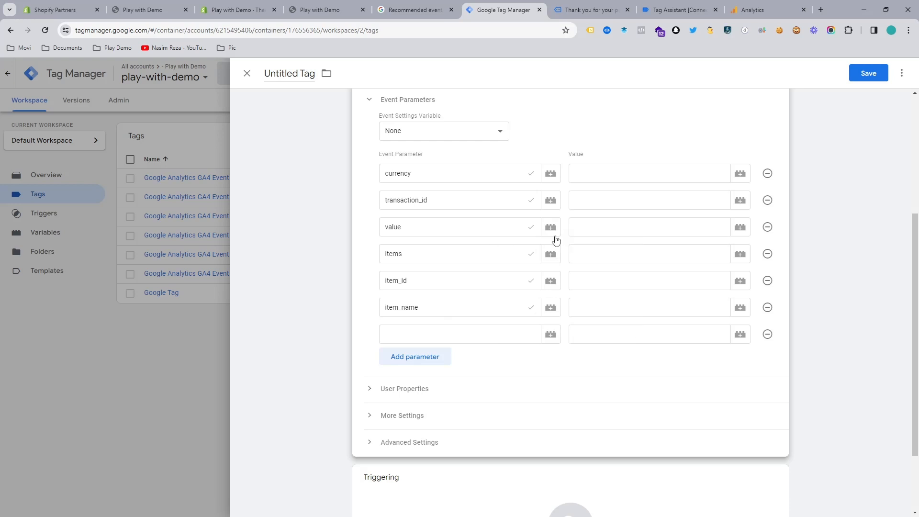
- Examine the purchase event in Tag Assistant, comparing its output variables with the value, shipping and price fields in the API call
{"action": "left_click", "coordinate": [603, 5]}
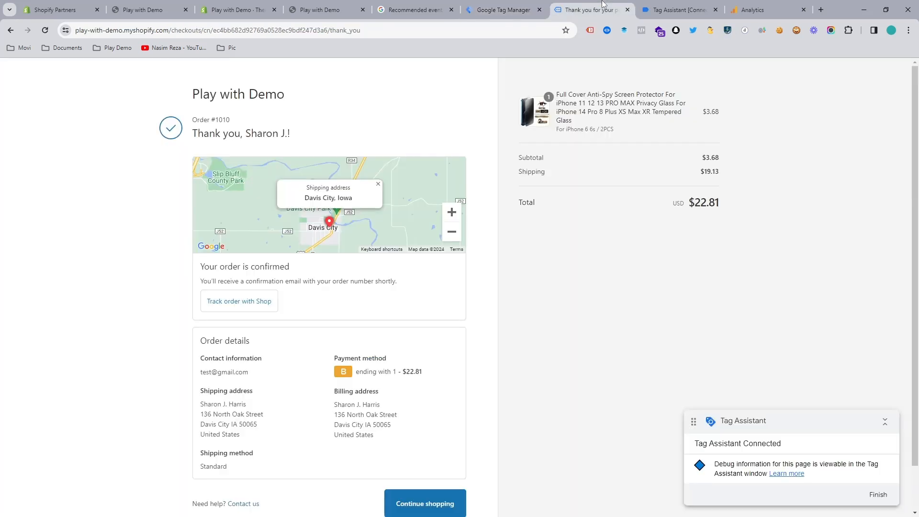
{"action": "left_click", "coordinate": [505, 6]}
{"action": "left_click", "coordinate": [632, 8]}
{"action": "left_click", "coordinate": [647, 10]}
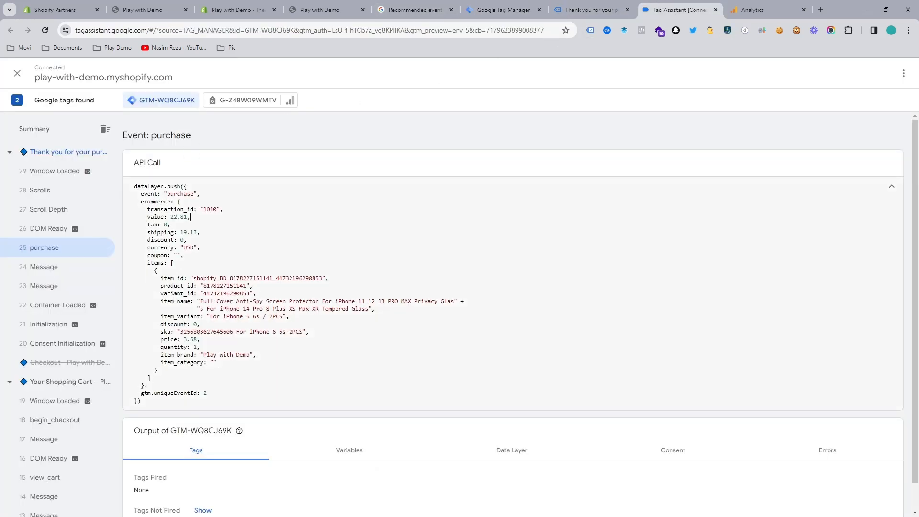
{"action": "left_click", "coordinate": [371, 454]}
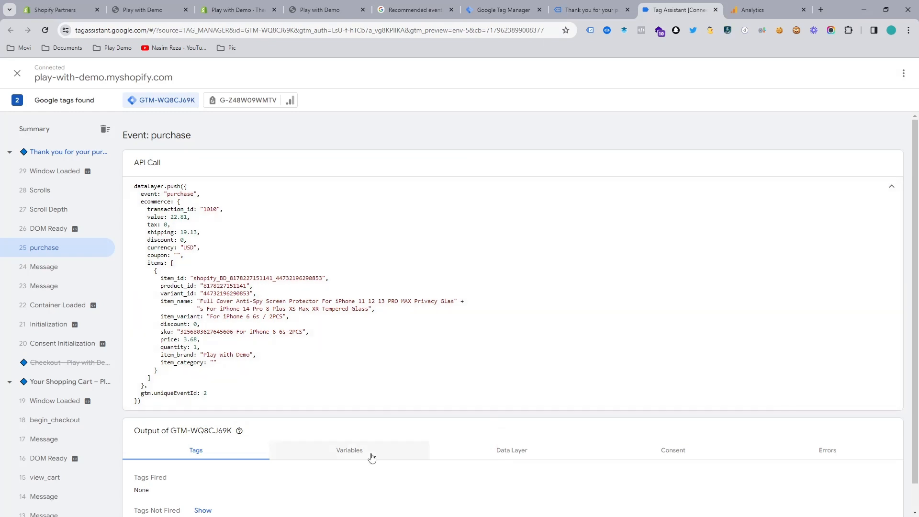
{"action": "left_click_drag", "start_coordinate": [915, 259], "coordinate": [904, 405]}
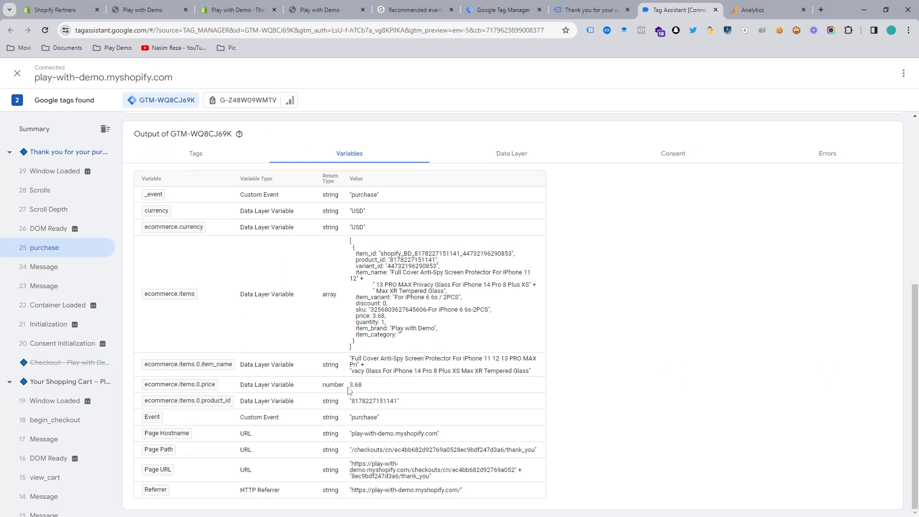
{"action": "left_click_drag", "start_coordinate": [350, 390], "coordinate": [365, 391]}
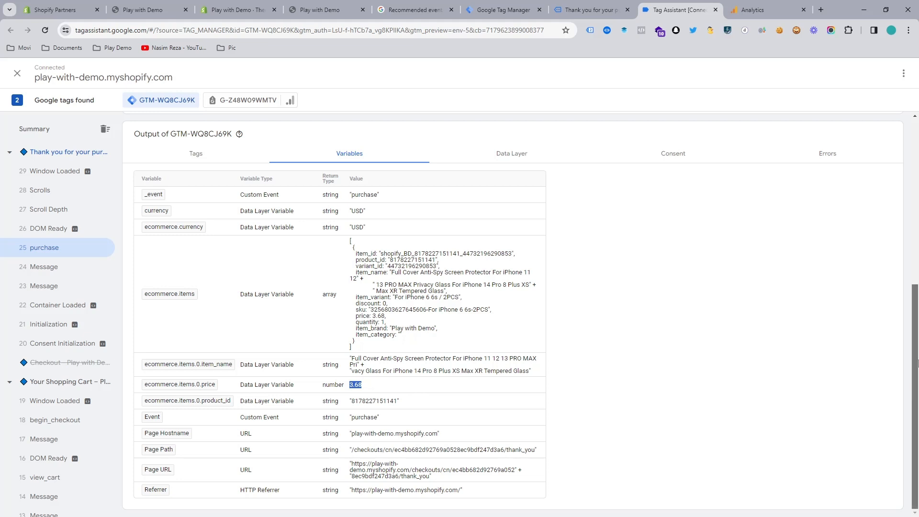
{"action": "left_click_drag", "start_coordinate": [917, 365], "coordinate": [917, 209]}
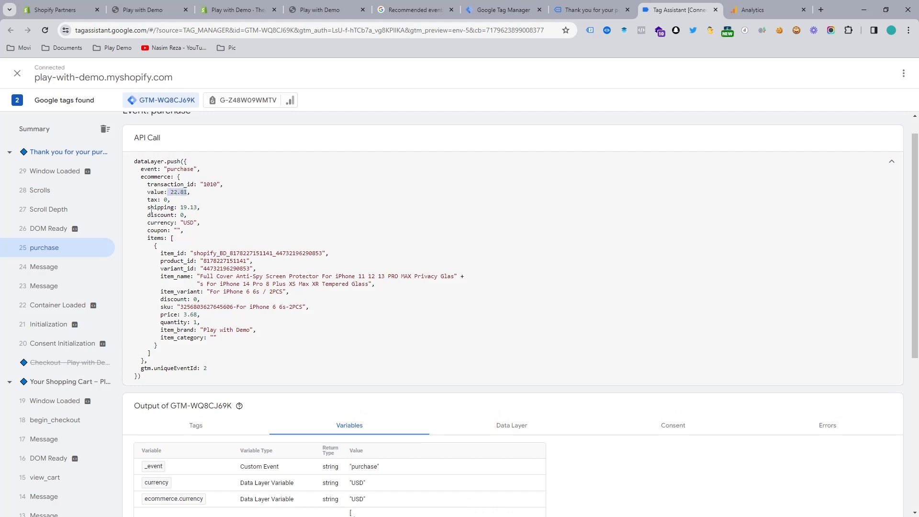
{"action": "left_click_drag", "start_coordinate": [148, 207], "coordinate": [222, 204]}
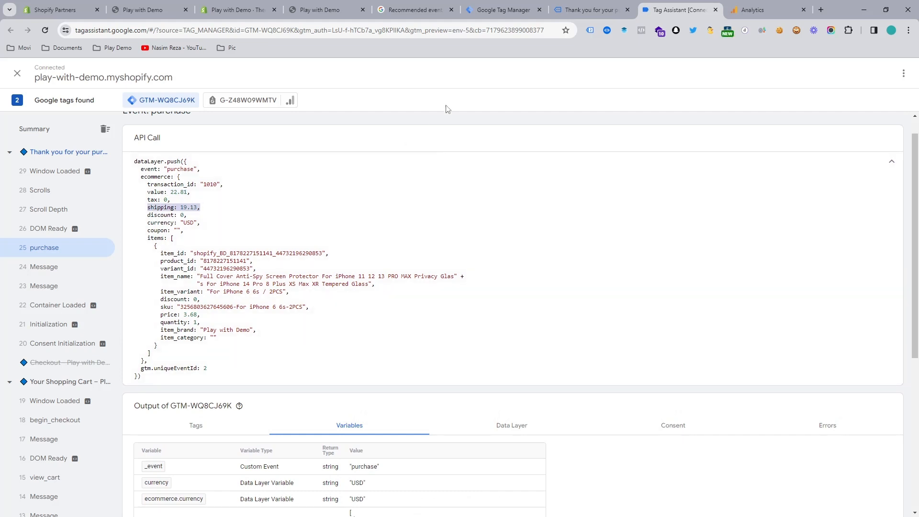
{"action": "left_click_drag", "start_coordinate": [147, 191], "coordinate": [177, 191]}
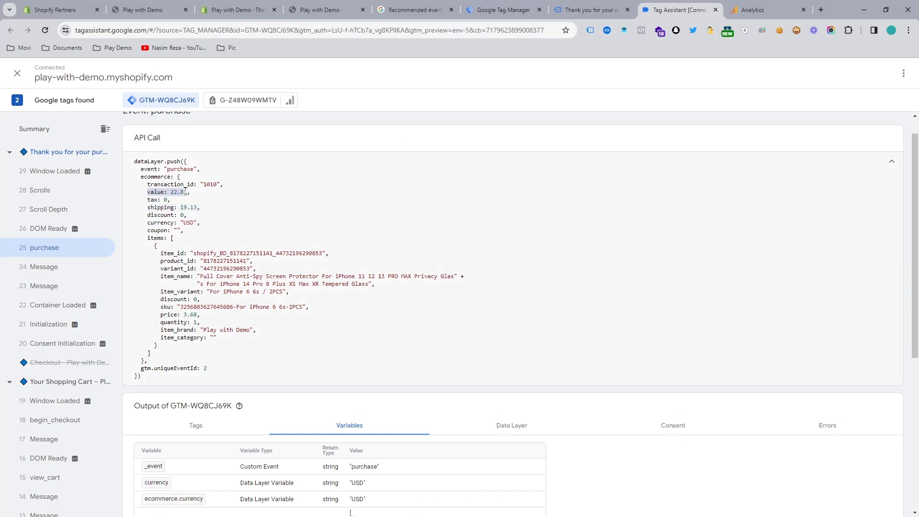
- Inspect the purchase event's flattened field names with datalayer checker on the order confirmation page, and return to Tag Manager
{"action": "left_click", "coordinate": [589, 10]}
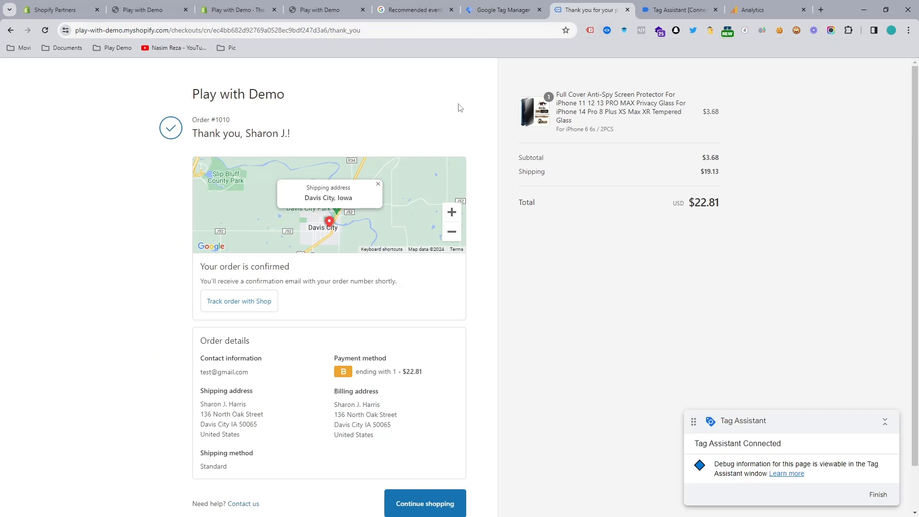
{"action": "left_click", "coordinate": [606, 30]}
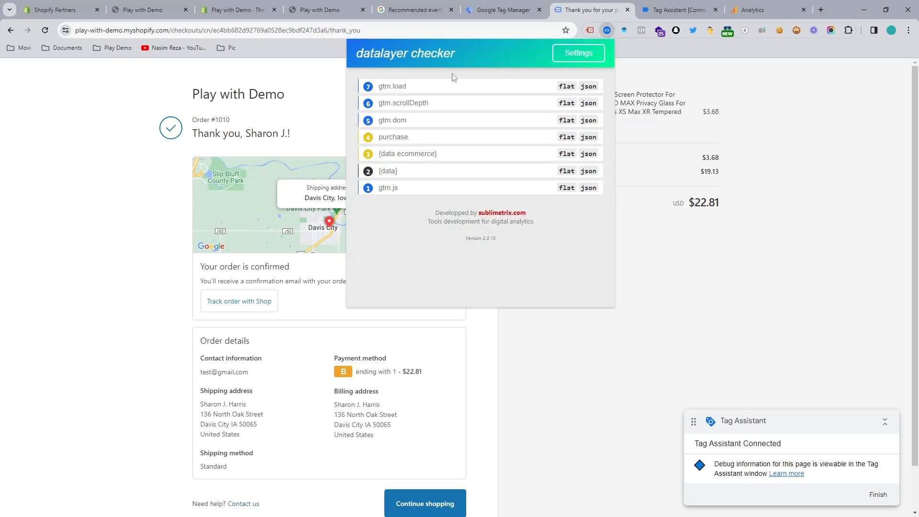
{"action": "left_click", "coordinate": [396, 137]}
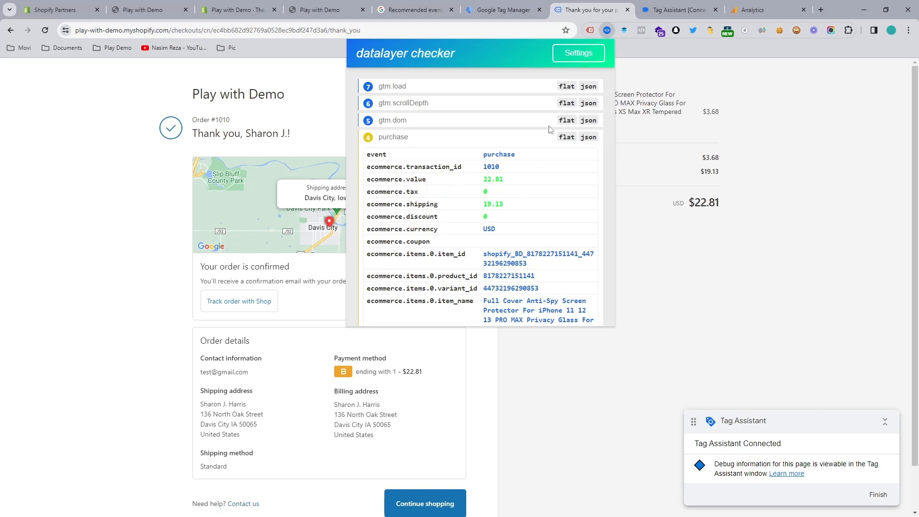
{"action": "left_click", "coordinate": [526, 9]}
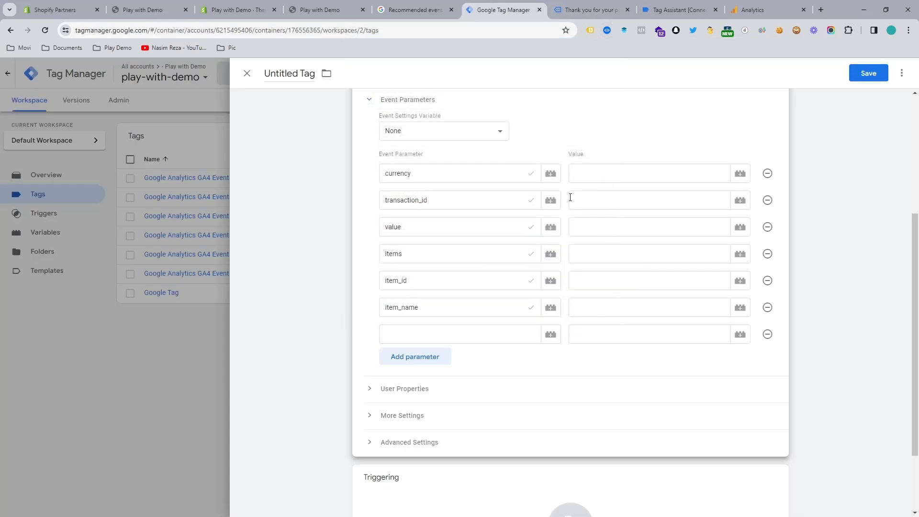
- Create a Data Layer Variable for the value parameter, with ecommerce.value as its data layer variable name
{"action": "left_click", "coordinate": [740, 227]}
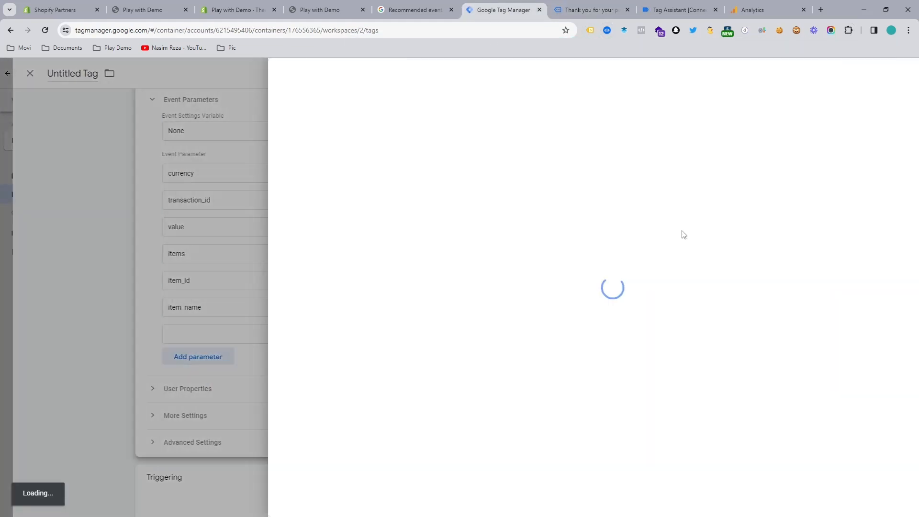
{"action": "left_click", "coordinate": [901, 73]}
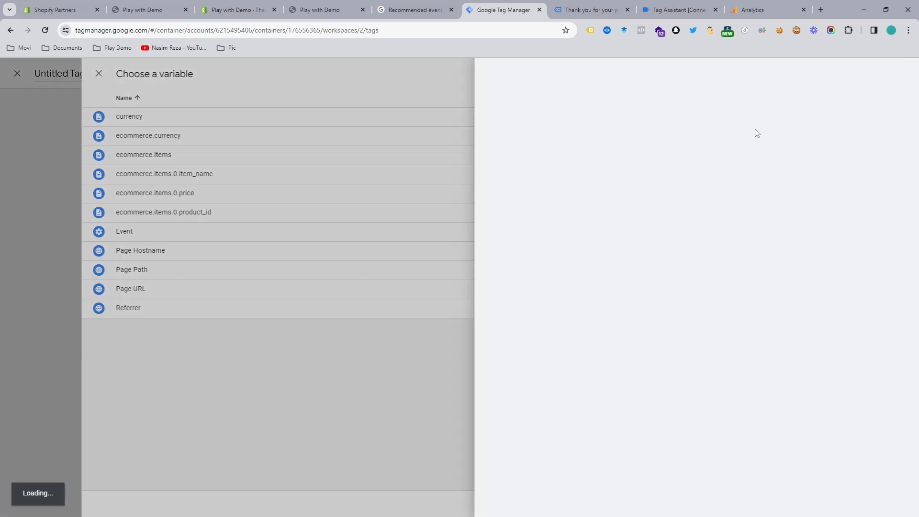
{"action": "left_click", "coordinate": [584, 149]}
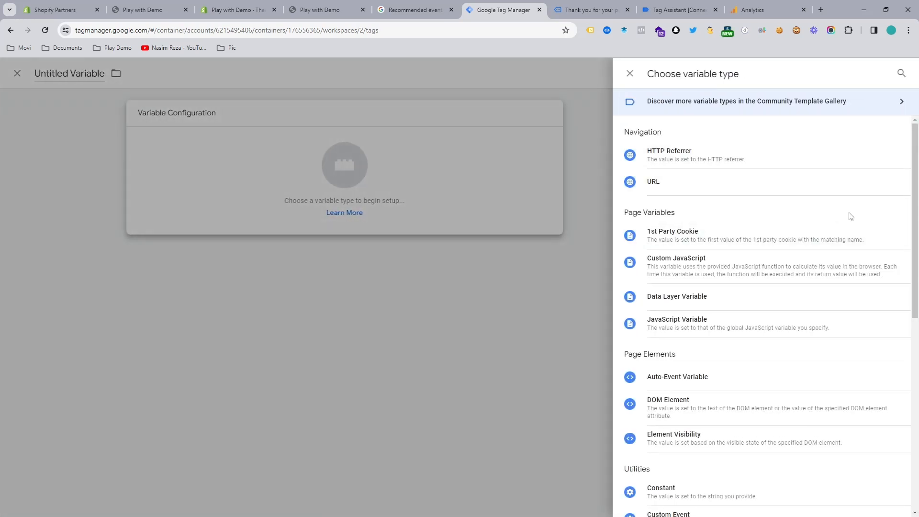
{"action": "left_click", "coordinate": [734, 297]}
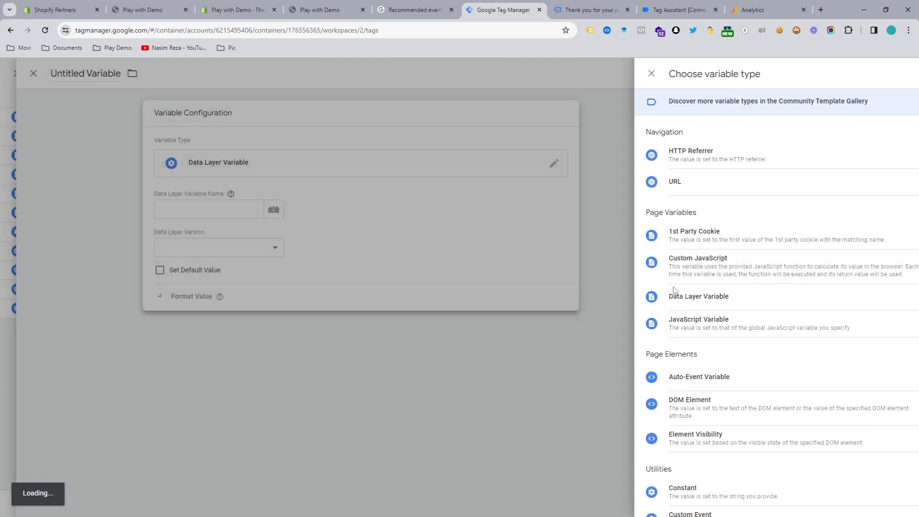
{"action": "left_click", "coordinate": [443, 213]}
{"action": "type", "text": "ecommerce.value"}
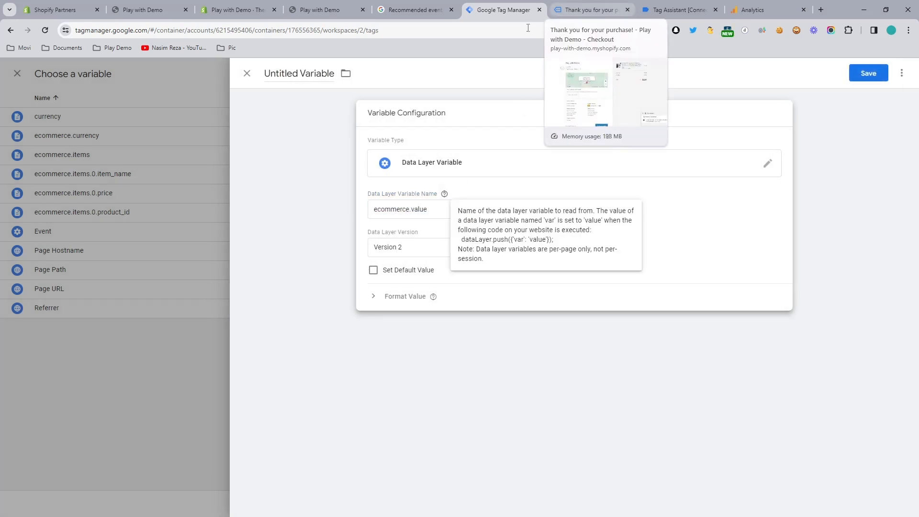
- Save the new variable under the name "value Purchase" so it fills the value parameter
{"action": "left_click", "coordinate": [867, 73]}
{"action": "left_click", "coordinate": [547, 194]}
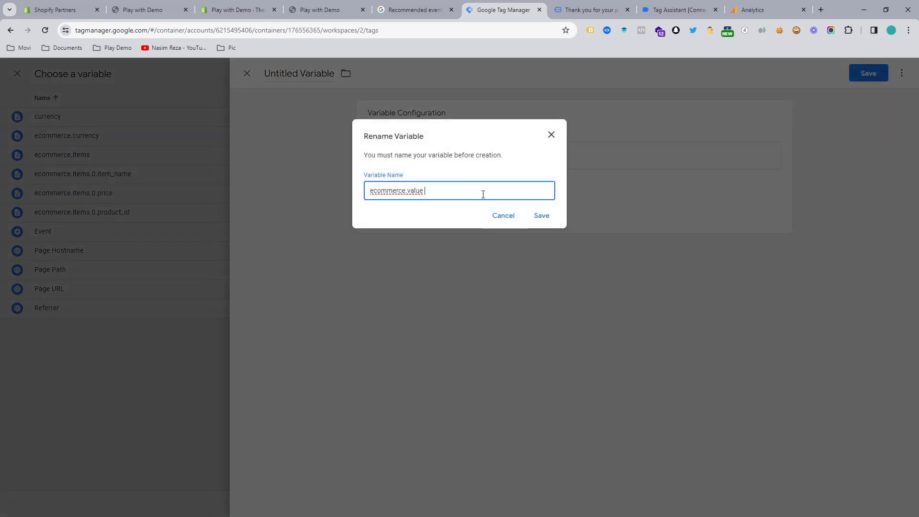
{"action": "type", "text": "Purchase"}
{"action": "key", "text": "shift+Home"}
{"action": "key", "text": "BackSpace"}
{"action": "left_click", "coordinate": [543, 216]}
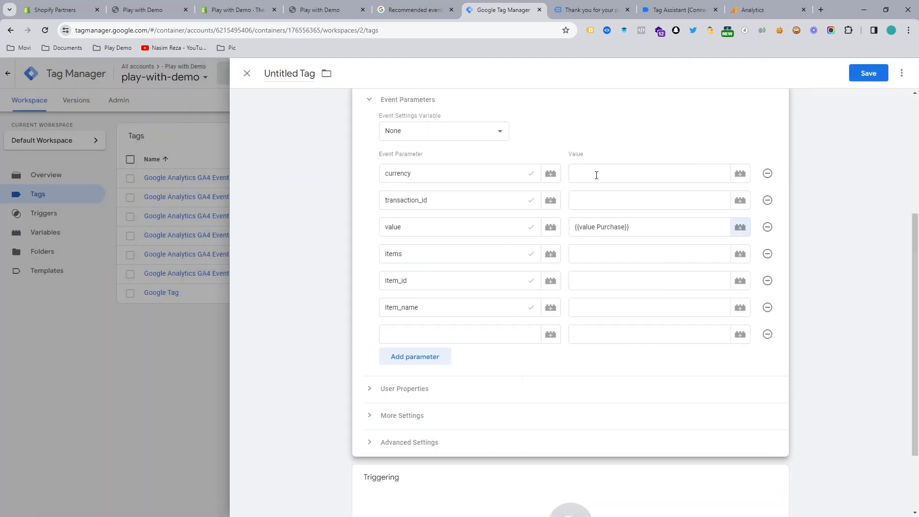
- Set the currency parameter's value to the currency variable, and check the available variables for transaction_id without choosing one
{"action": "left_click", "coordinate": [740, 174]}
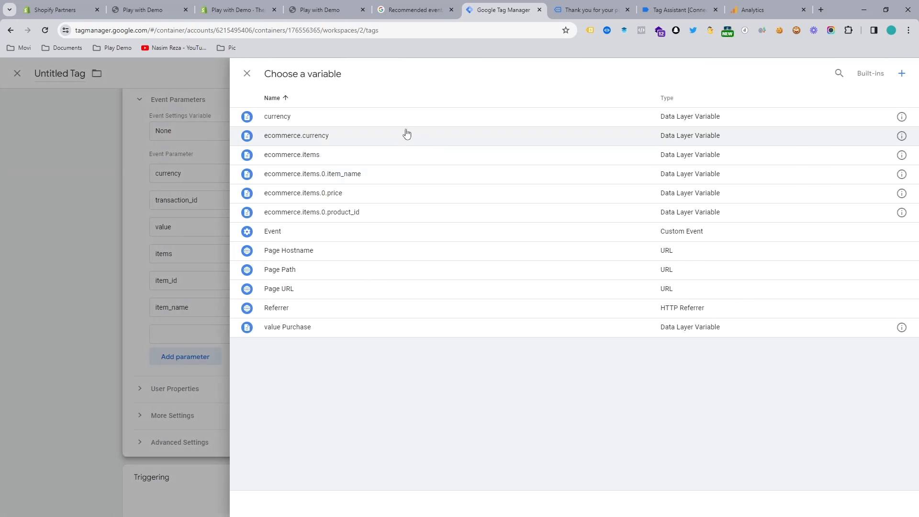
{"action": "left_click", "coordinate": [408, 123]}
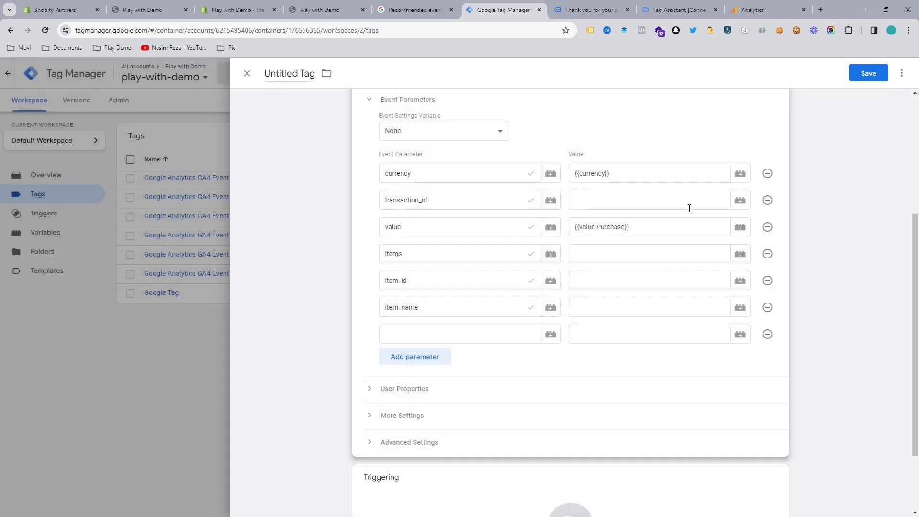
{"action": "left_click", "coordinate": [741, 200]}
{"action": "left_click", "coordinate": [195, 202]}
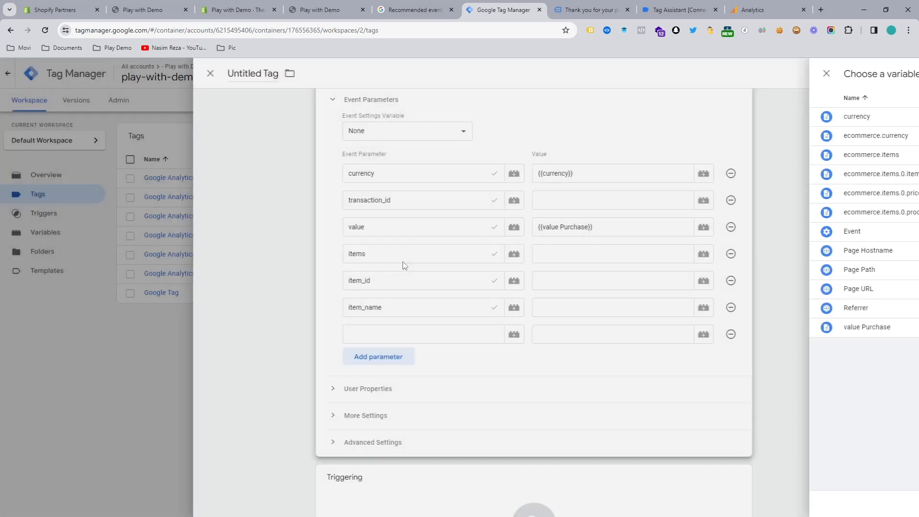
{"action": "left_click", "coordinate": [740, 254]}
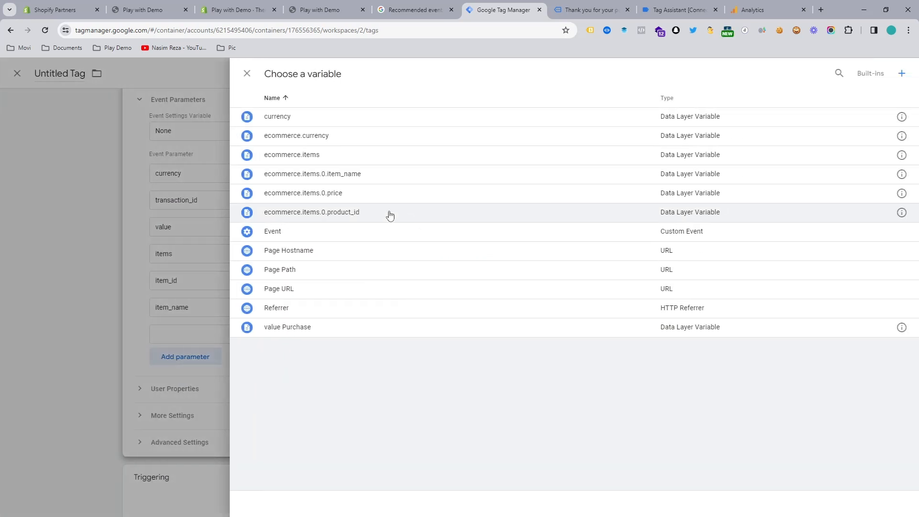
{"action": "left_click", "coordinate": [335, 175]}
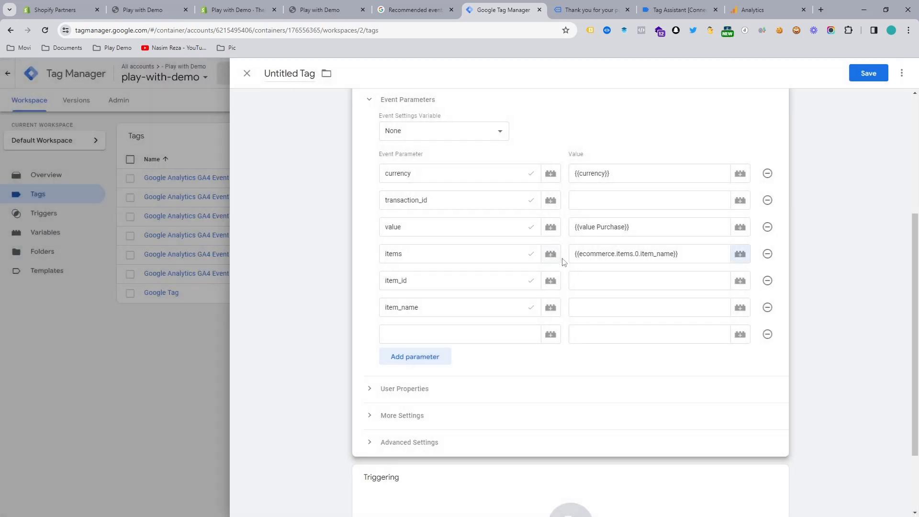
{"action": "triple_click", "coordinate": [714, 255]}
{"action": "key", "text": "BackSpace"}
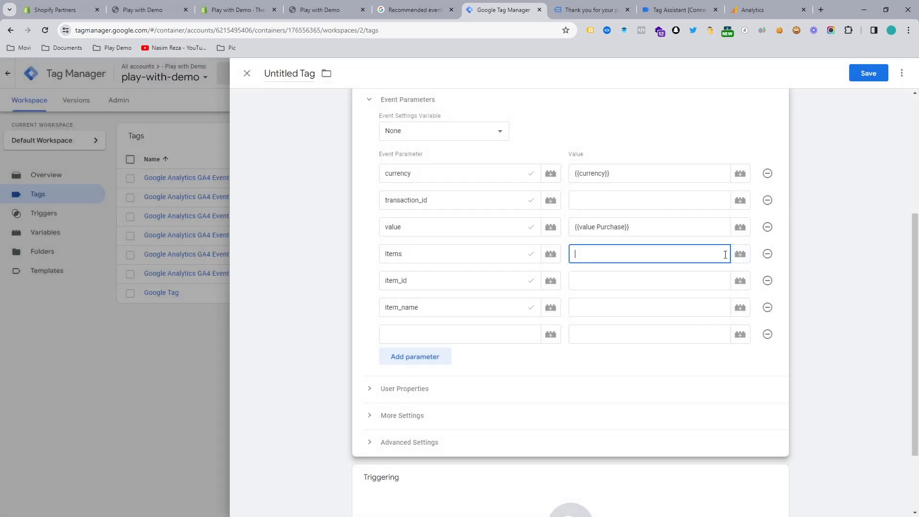
- Map items to ecommerce.items, item_id to ecommerce.items.0.product_id and item_name to ecommerce.items.0.item_name, and remove the empty parameter row
{"action": "left_click", "coordinate": [740, 253]}
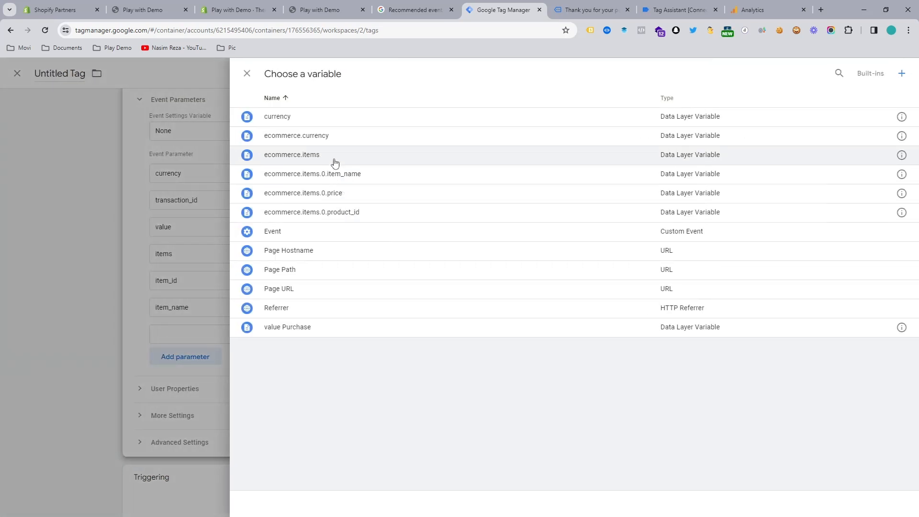
{"action": "left_click", "coordinate": [334, 159]}
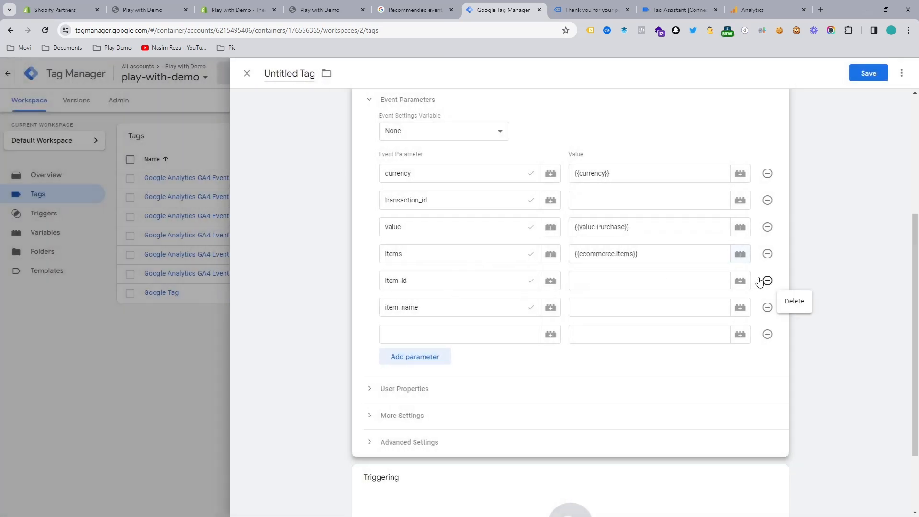
{"action": "left_click", "coordinate": [739, 281]}
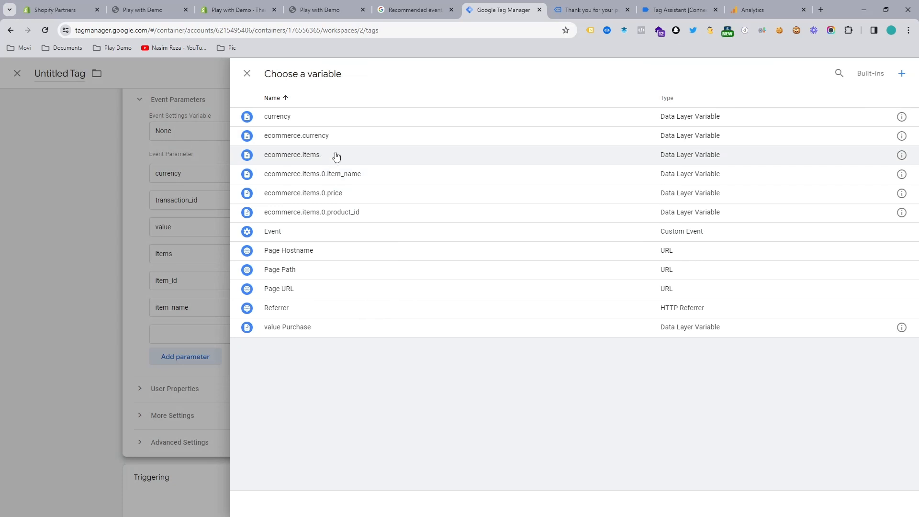
{"action": "left_click", "coordinate": [355, 212]}
{"action": "left_click", "coordinate": [740, 309]}
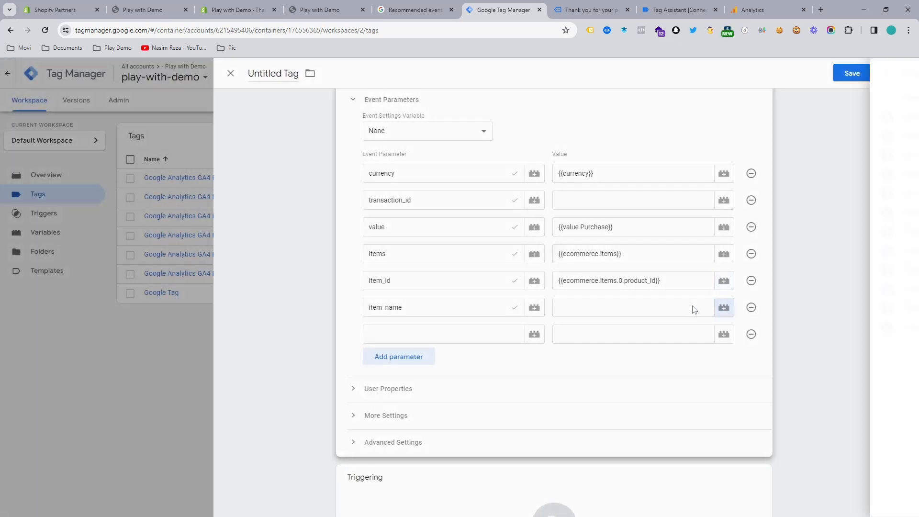
{"action": "left_click", "coordinate": [422, 178]}
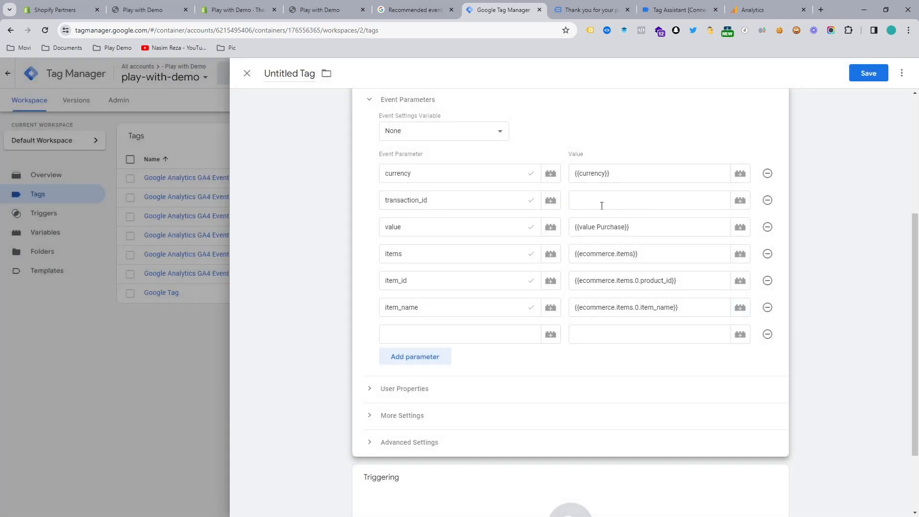
{"action": "left_click", "coordinate": [767, 334]}
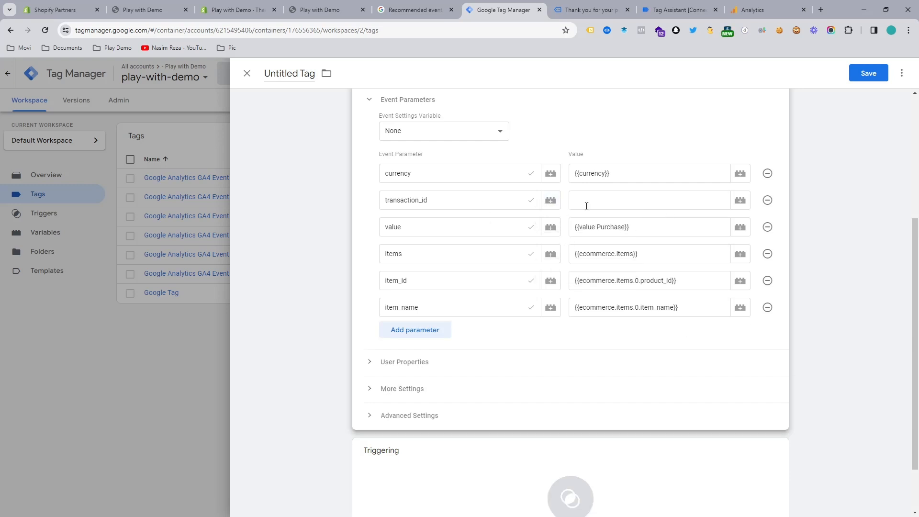
- Locate transaction_id in the purchase event's API call in Tag Assistant, and look through the datalayer checker entries for that page
{"action": "left_click", "coordinate": [589, 5]}
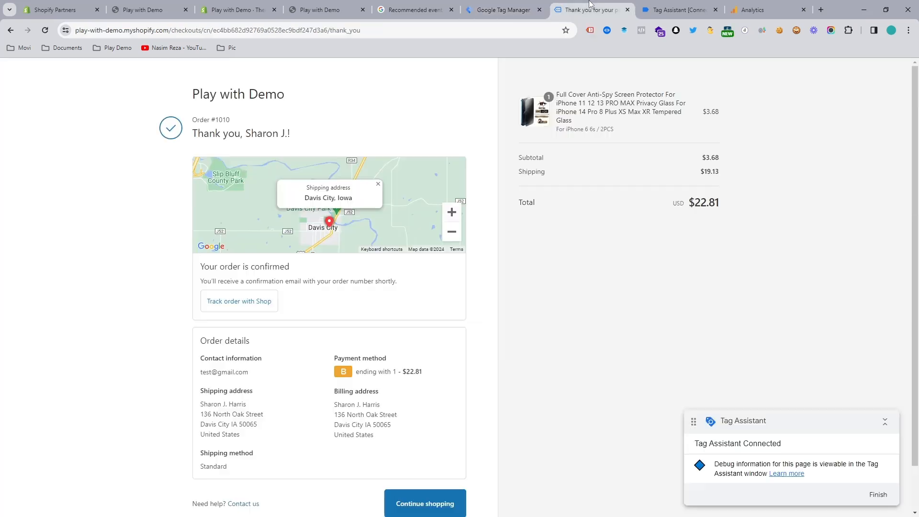
{"action": "left_click", "coordinate": [677, 5]}
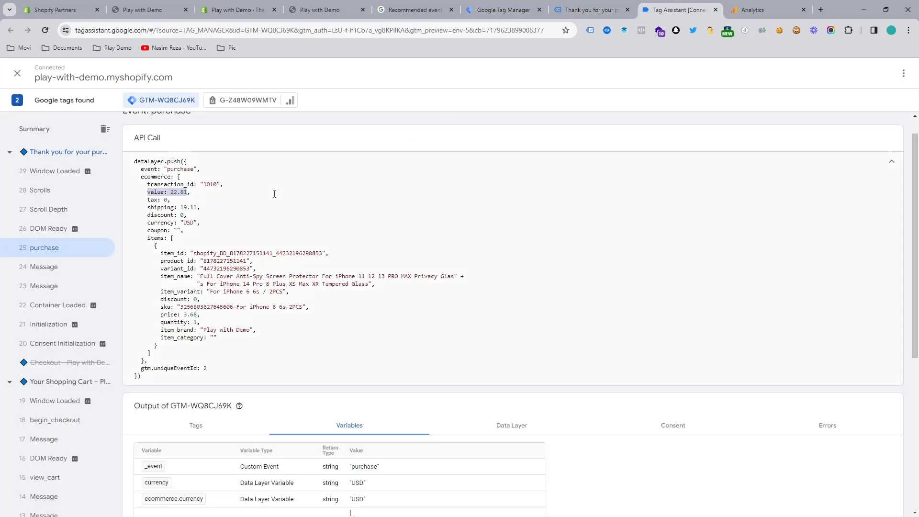
{"action": "double_click", "coordinate": [166, 185]}
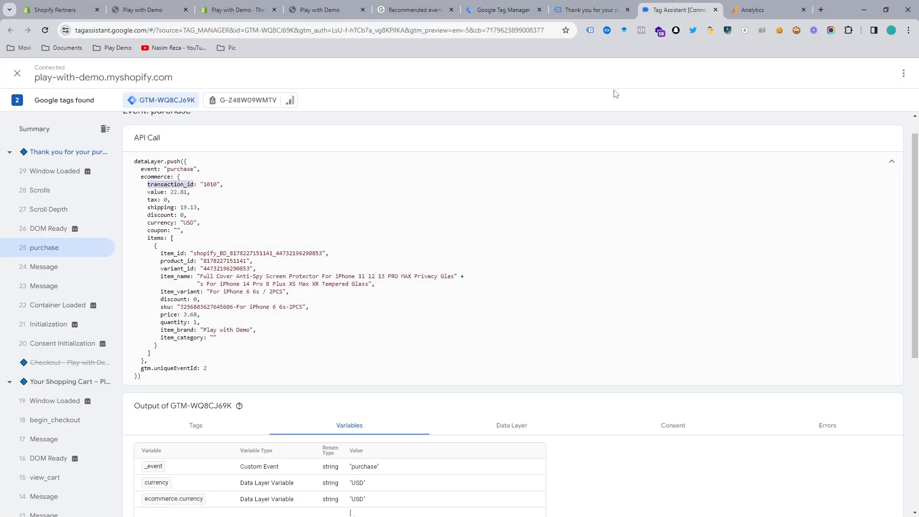
{"action": "left_click", "coordinate": [608, 30]}
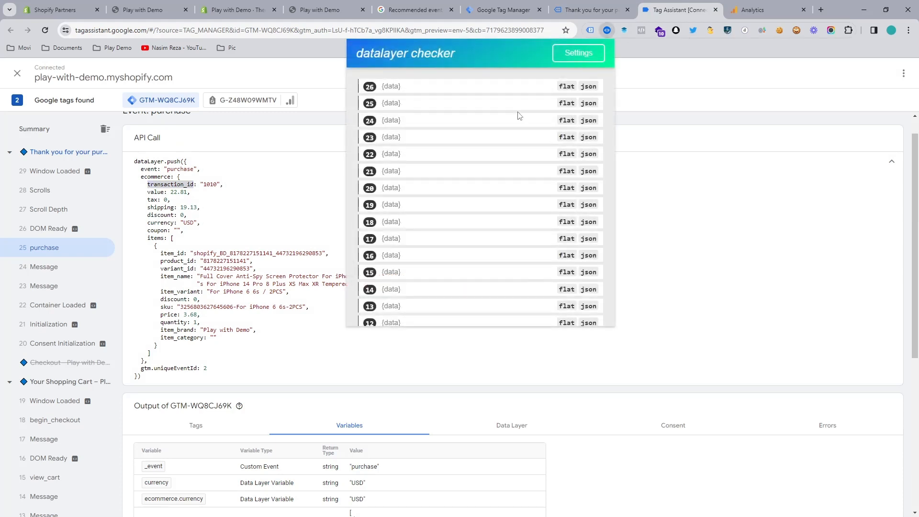
{"action": "scroll", "coordinate": [553, 168], "scroll_direction": "down", "scroll_amount": 3}
{"action": "scroll", "coordinate": [494, 298], "scroll_direction": "down", "scroll_amount": 3}
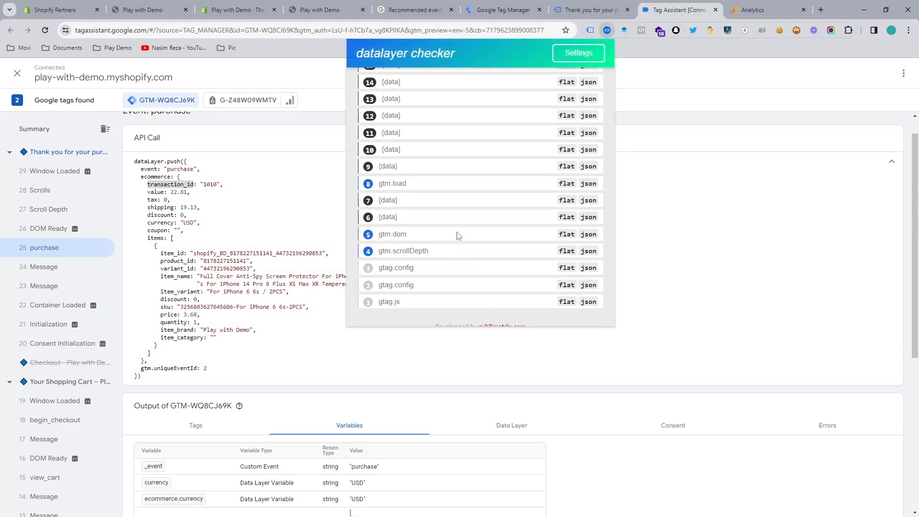
{"action": "scroll", "coordinate": [456, 214], "scroll_direction": "up", "scroll_amount": 5}
{"action": "scroll", "coordinate": [465, 203], "scroll_direction": "down", "scroll_amount": 5}
- Copy the ecommerce.transaction_id key of the purchase event from datalayer checker on the order confirmation page
{"action": "left_click", "coordinate": [591, 10]}
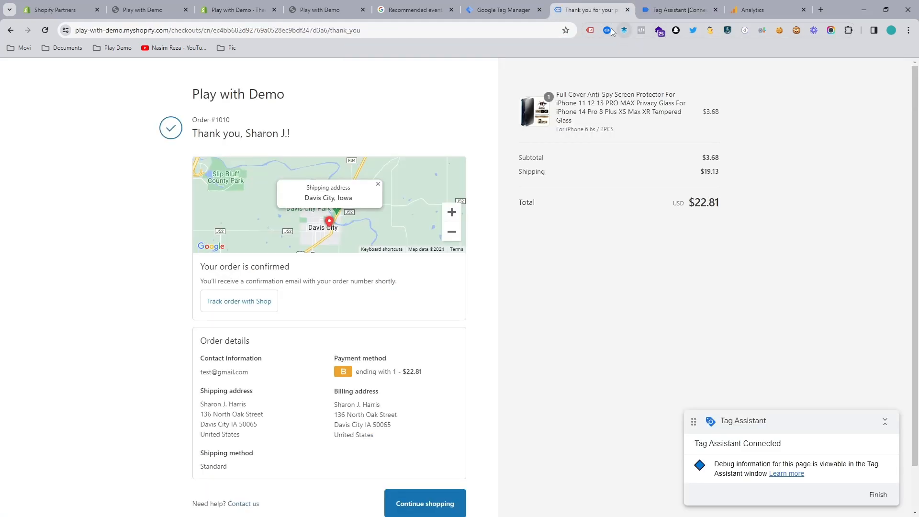
{"action": "left_click", "coordinate": [606, 31]}
{"action": "left_click", "coordinate": [398, 137]}
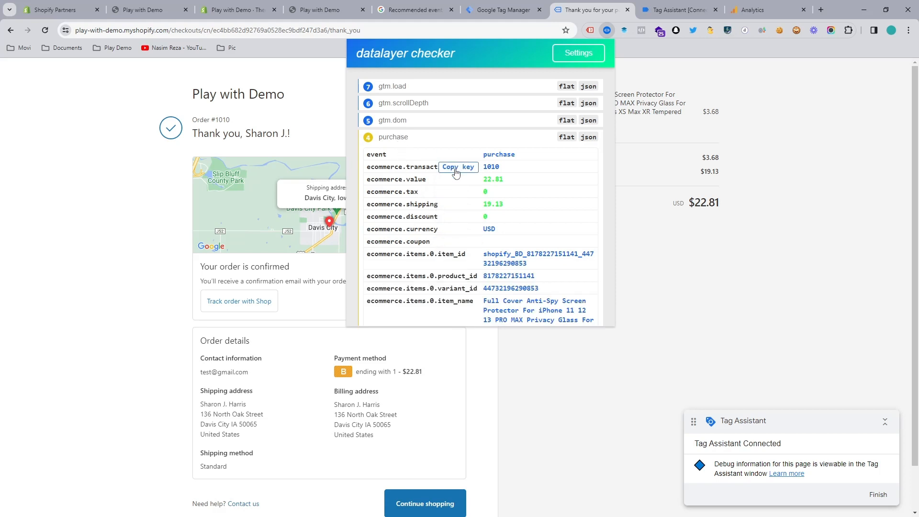
{"action": "left_click", "coordinate": [455, 167]}
- In Tag Manager, create a Data Layer Variable for the transaction_id parameter, with ecommerce.transaction_id as its data layer variable name
{"action": "left_click", "coordinate": [498, 10]}
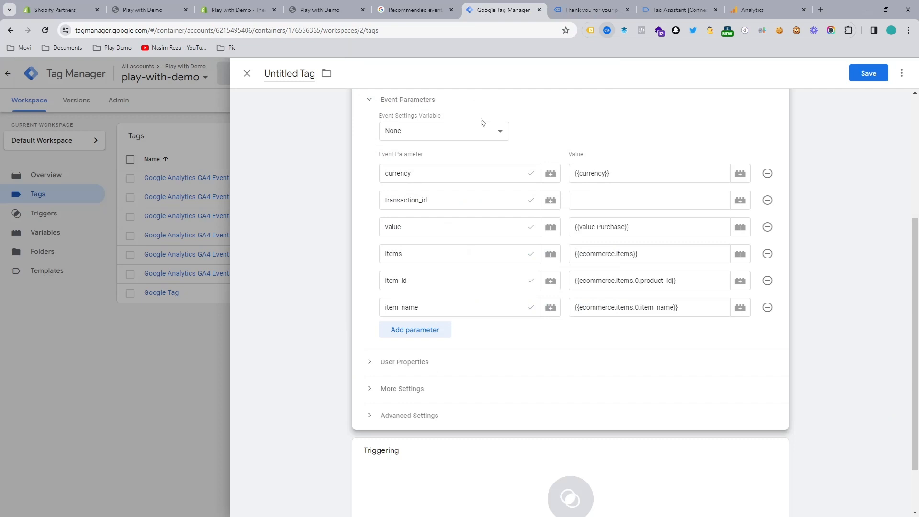
{"action": "left_click", "coordinate": [740, 199]}
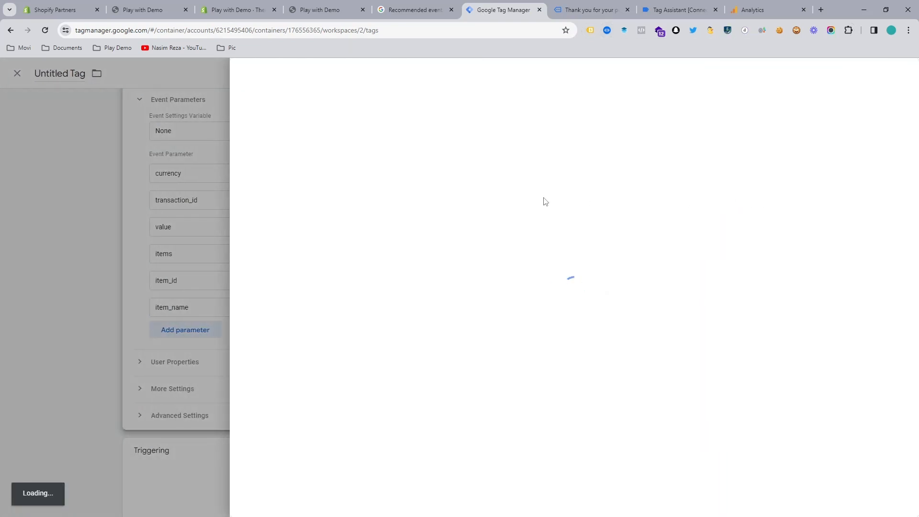
{"action": "left_click", "coordinate": [903, 73]}
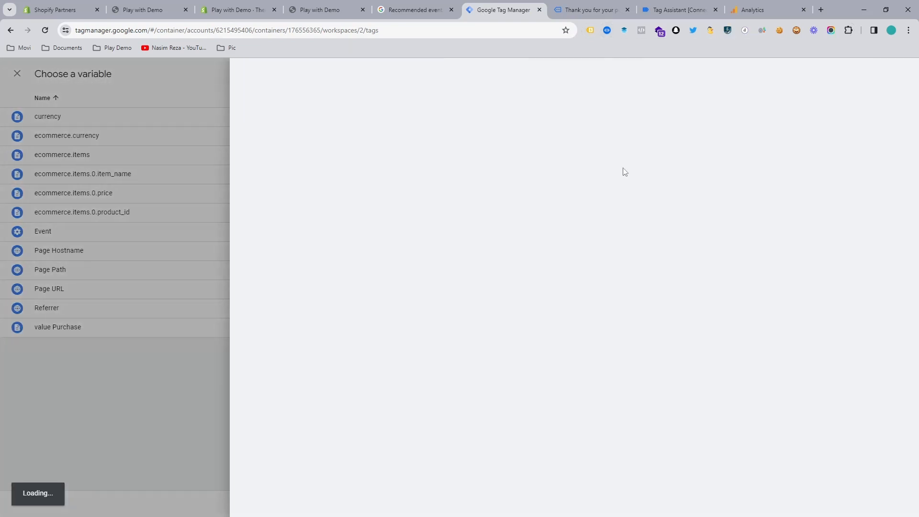
{"action": "left_click", "coordinate": [537, 189]}
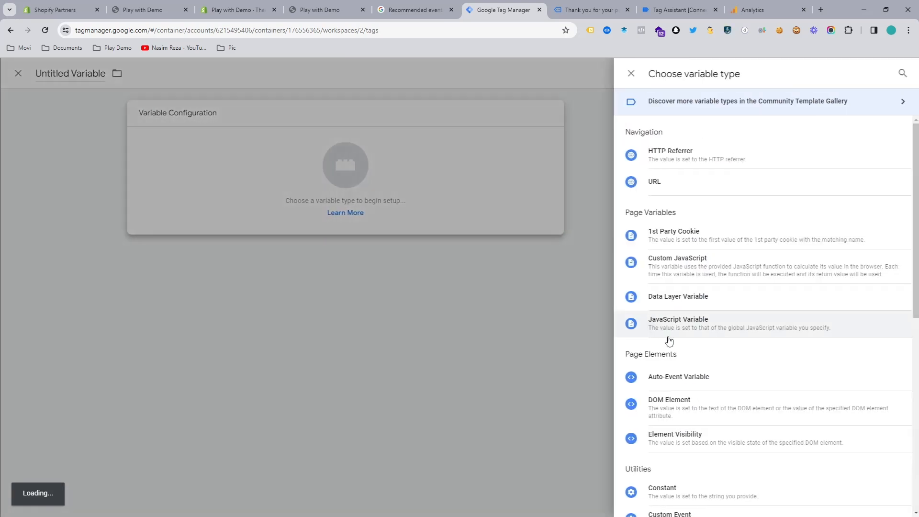
{"action": "left_click", "coordinate": [677, 296]}
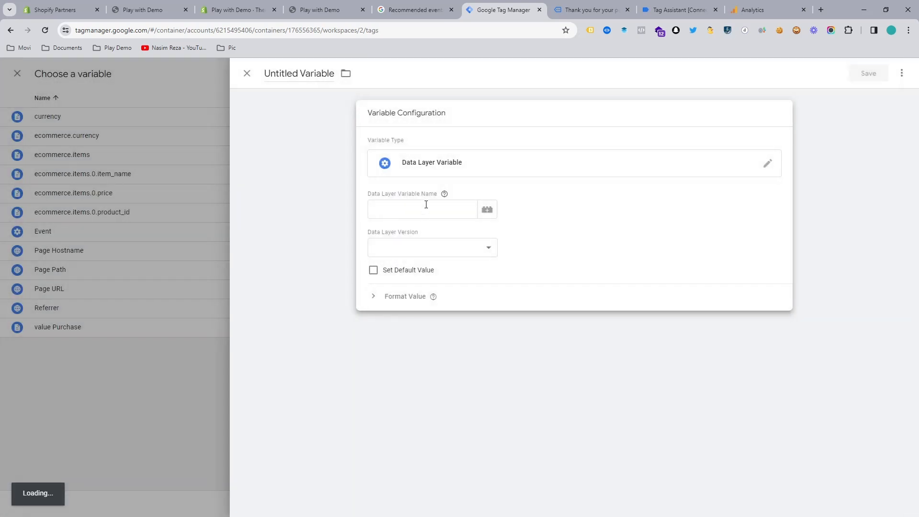
{"action": "left_click", "coordinate": [425, 207]}
{"action": "key", "text": "ctrl+v"}
- Save the new variable under the name "ecommerce.transaction_id" so it fills the transaction_id parameter
{"action": "left_click", "coordinate": [868, 71]}
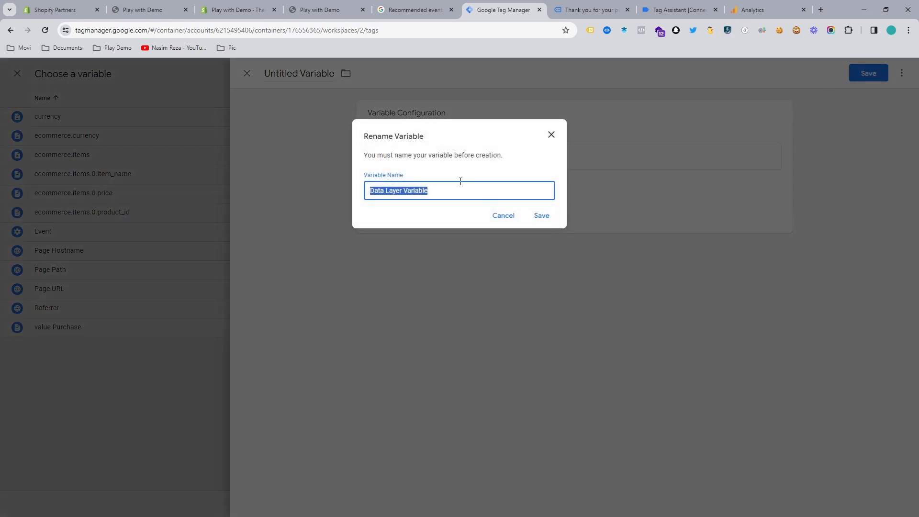
{"action": "key", "text": "ctrl+v"}
{"action": "left_click", "coordinate": [541, 215]}
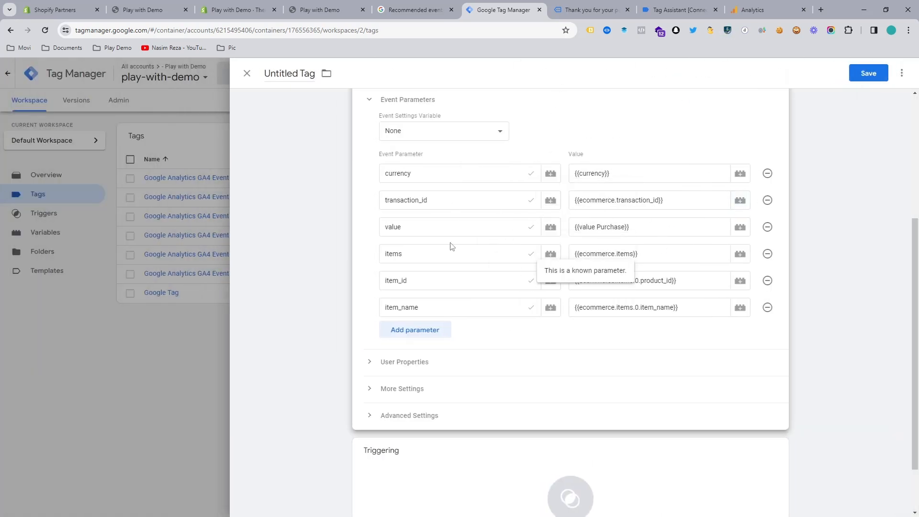
- Review the purchase event's required and optional parameters and item parameters in the Google Analytics events reference
{"action": "left_click", "coordinate": [606, 3]}
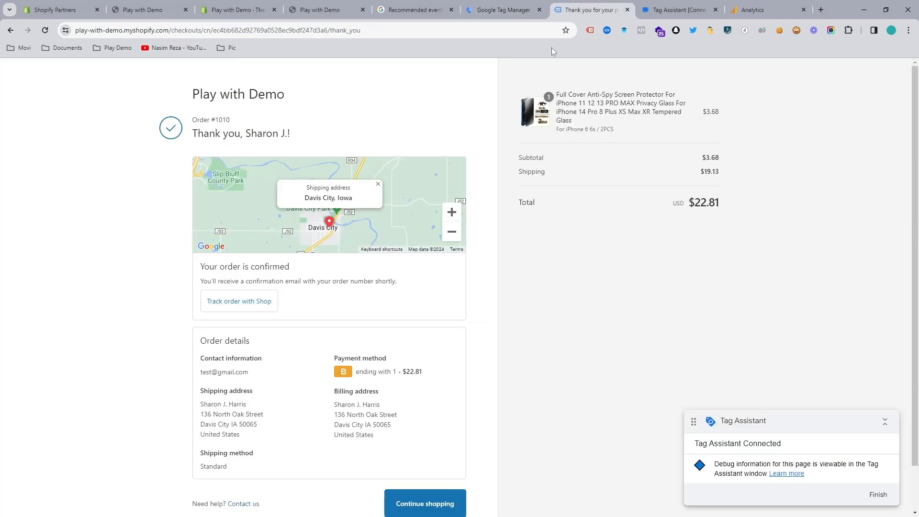
{"action": "left_click", "coordinate": [658, 5]}
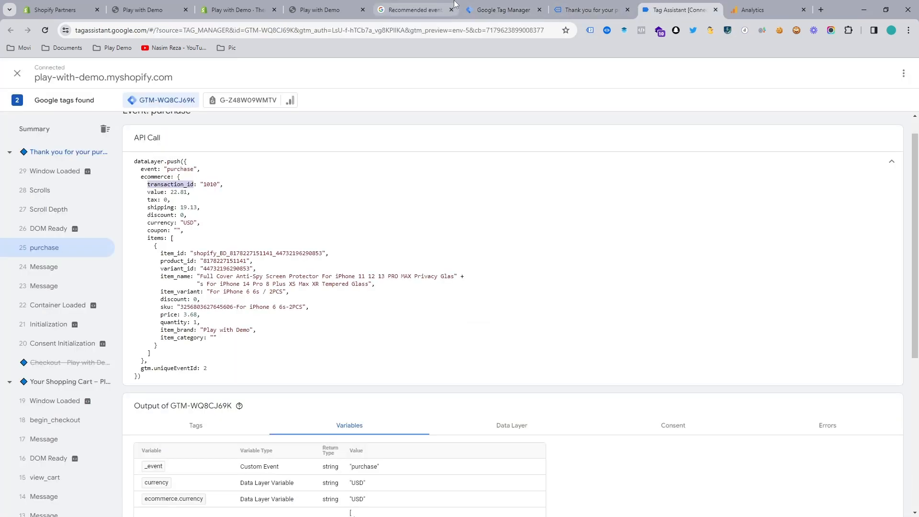
{"action": "left_click", "coordinate": [453, 5]}
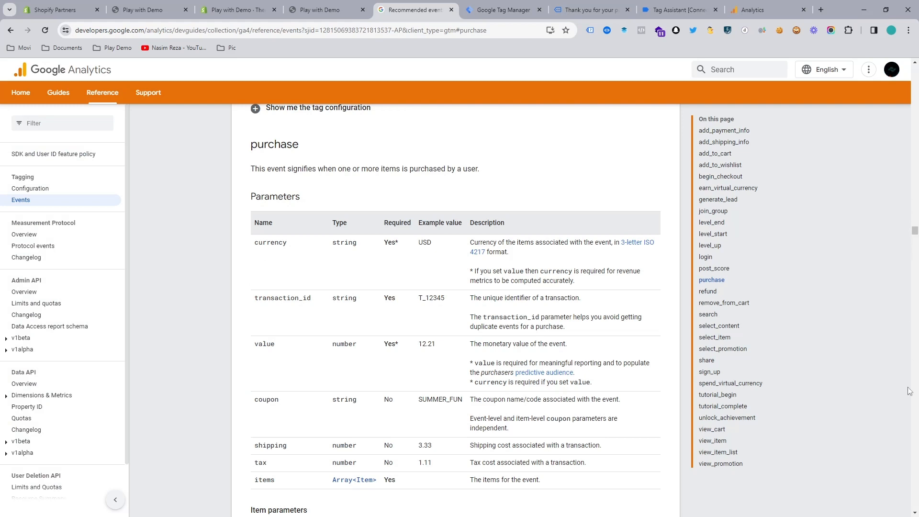
{"action": "scroll", "coordinate": [914, 513], "scroll_direction": "down", "scroll_amount": 3}
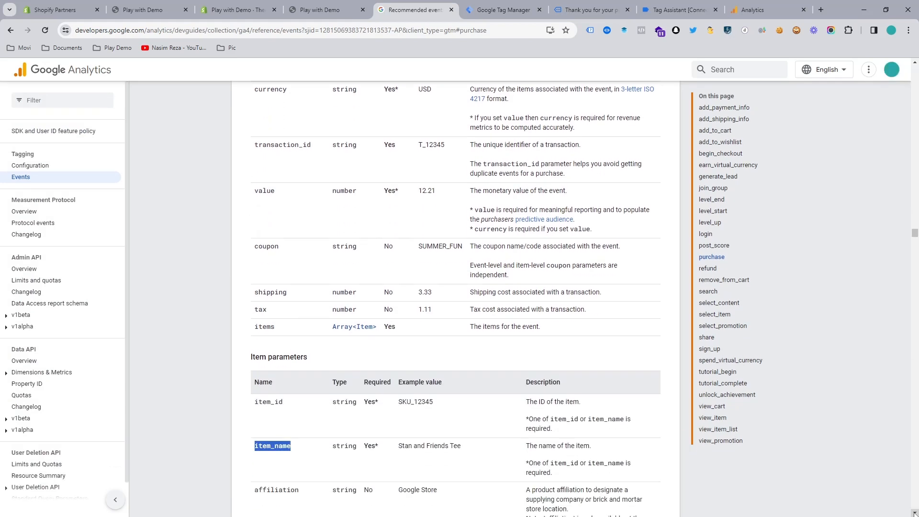
{"action": "scroll", "coordinate": [914, 513], "scroll_direction": "down", "scroll_amount": 4}
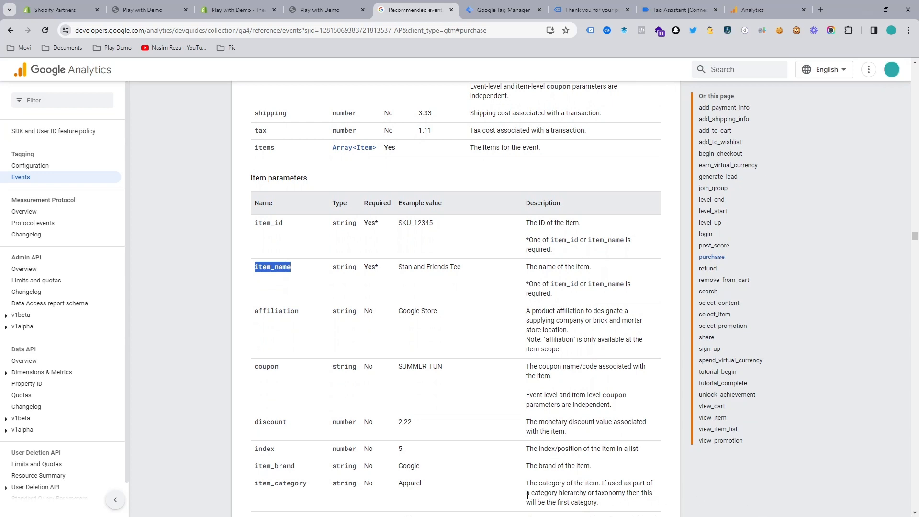
{"action": "scroll", "coordinate": [914, 513], "scroll_direction": "down", "scroll_amount": 3}
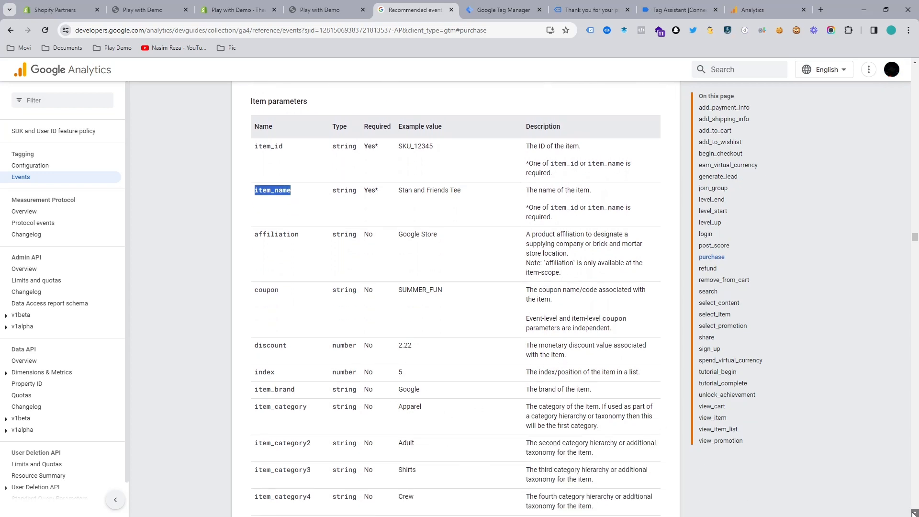
{"action": "left_click_drag", "start_coordinate": [292, 316], "coordinate": [262, 187]}
{"action": "left_click", "coordinate": [268, 194]}
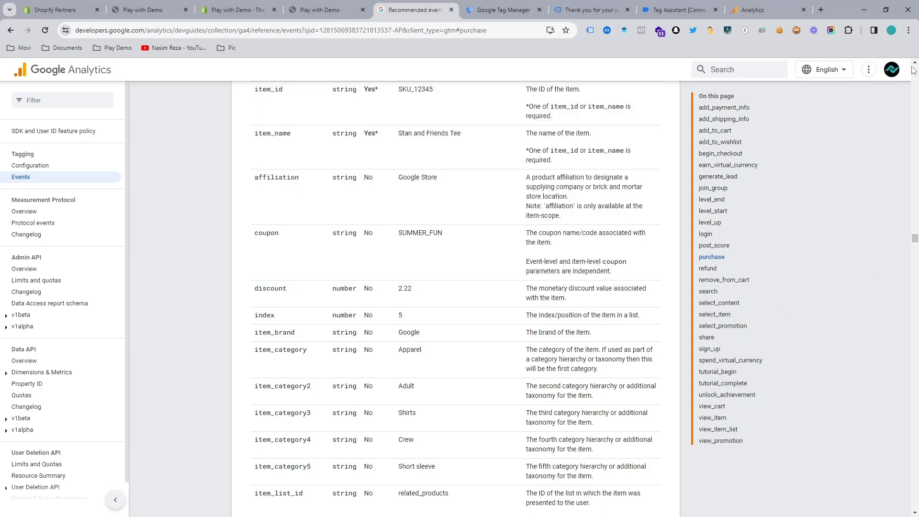
{"action": "scroll", "coordinate": [912, 70], "scroll_direction": "up", "scroll_amount": 8}
{"action": "left_click", "coordinate": [913, 66]}
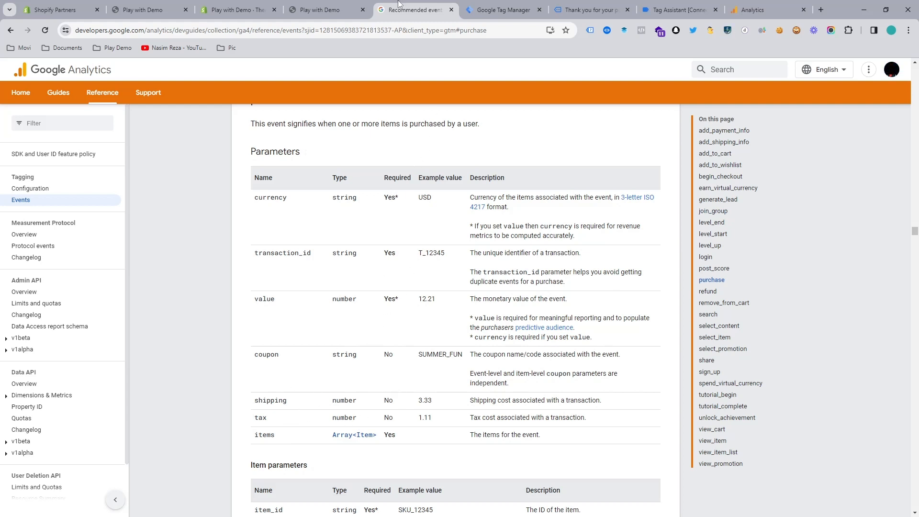
- Return to the untitled purchase tag in Tag Manager and start a new trigger of type Custom Event
{"action": "left_click", "coordinate": [325, 5]}
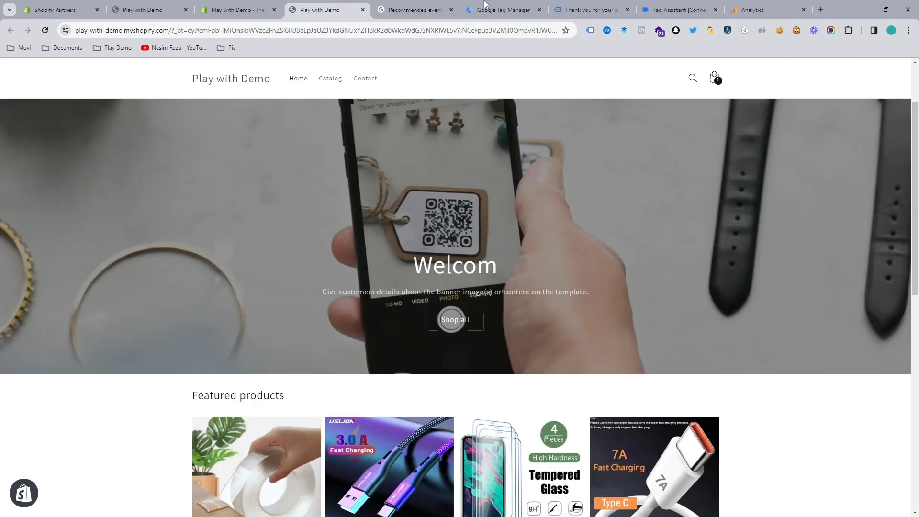
{"action": "left_click", "coordinate": [624, 3]}
{"action": "left_click", "coordinate": [477, 17]}
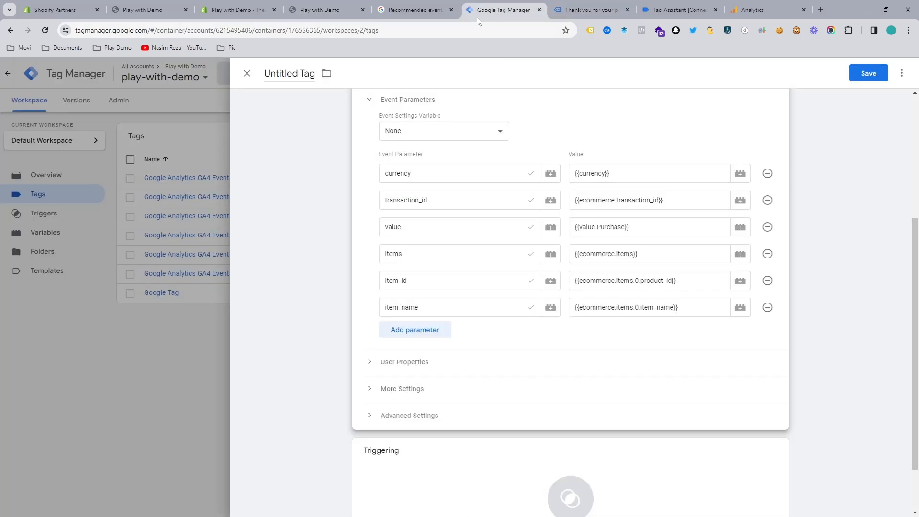
{"action": "scroll", "coordinate": [612, 324], "scroll_direction": "down", "scroll_amount": 2}
{"action": "left_click", "coordinate": [496, 418]}
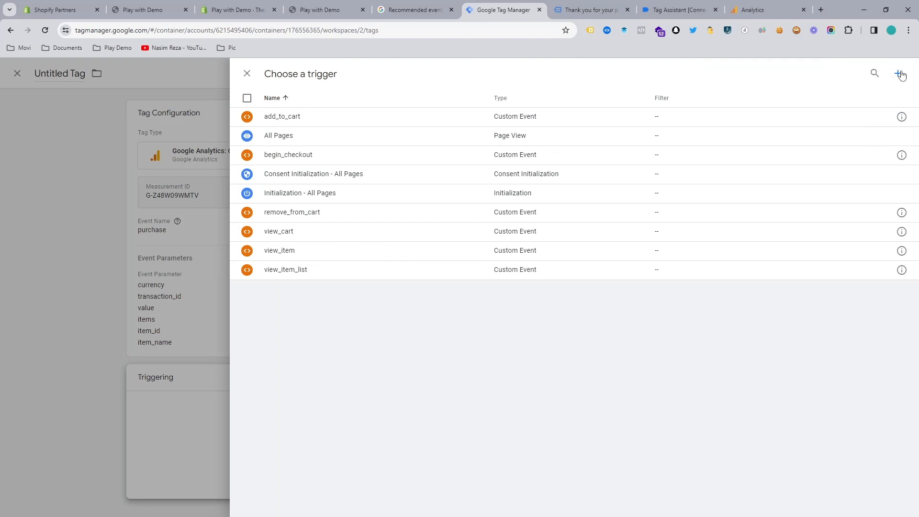
{"action": "left_click", "coordinate": [899, 75]}
{"action": "left_click", "coordinate": [655, 127]}
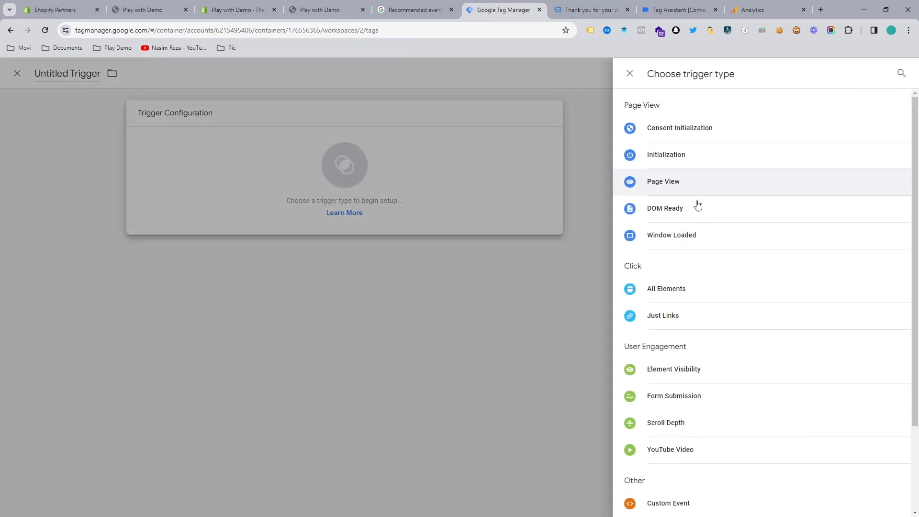
{"action": "left_click", "coordinate": [665, 503]}
- Switch to Tag Assistant and copy the purchase event's name from its event heading
{"action": "left_click", "coordinate": [390, 4]}
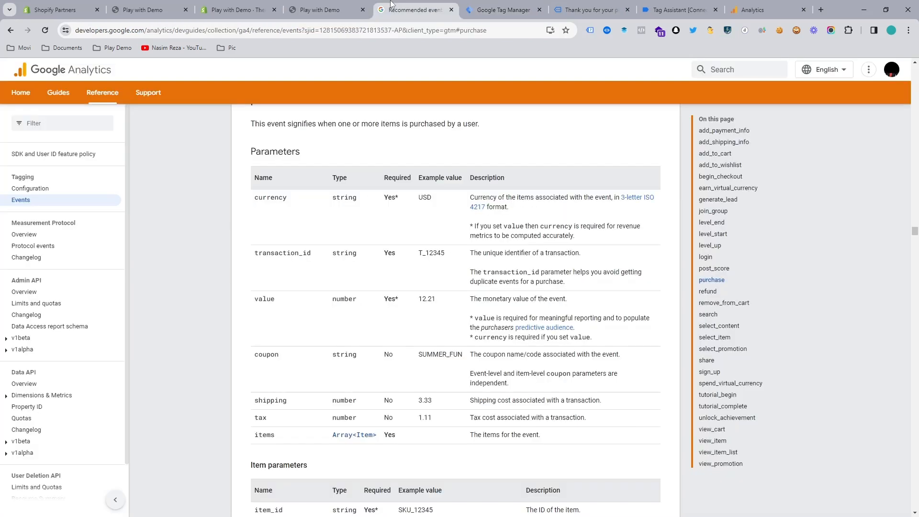
{"action": "left_click", "coordinate": [319, 9]}
{"action": "left_click", "coordinate": [235, 10]}
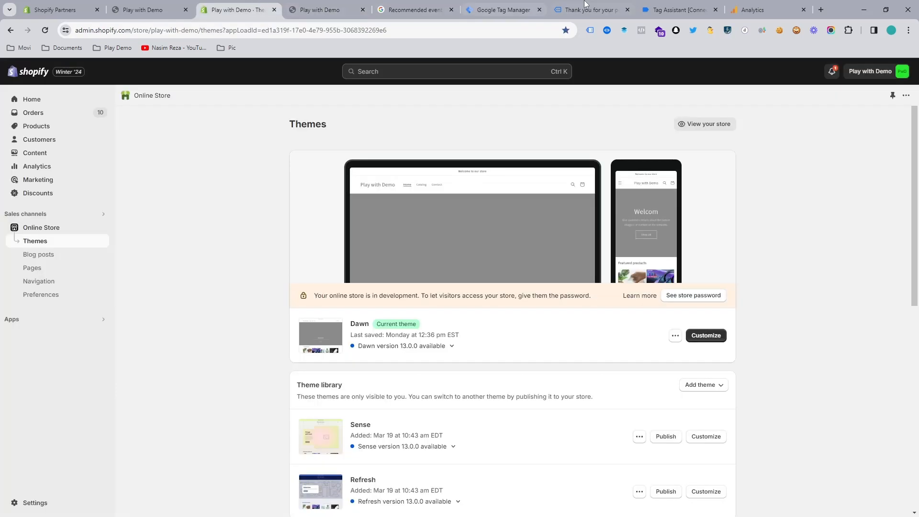
{"action": "left_click", "coordinate": [587, 9]}
{"action": "left_click", "coordinate": [638, 5]}
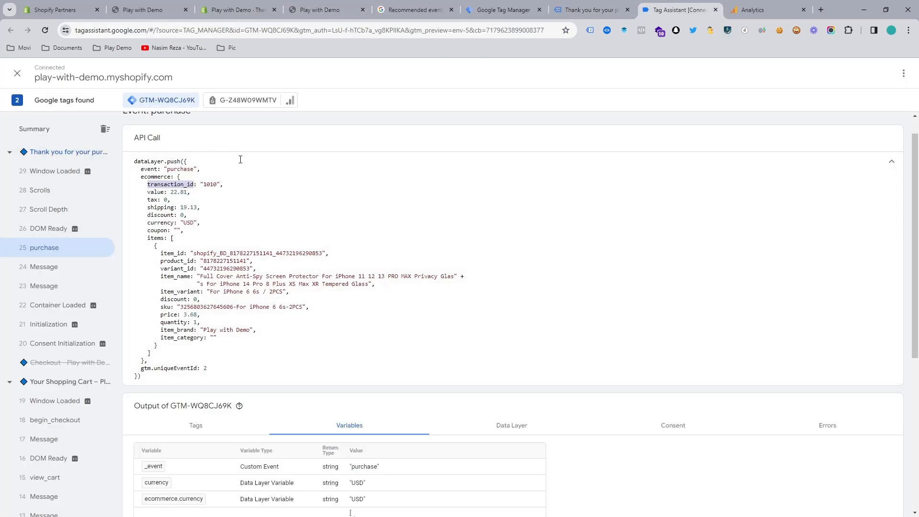
{"action": "scroll", "coordinate": [239, 158], "scroll_direction": "up", "scroll_amount": 1}
{"action": "double_click", "coordinate": [175, 138]}
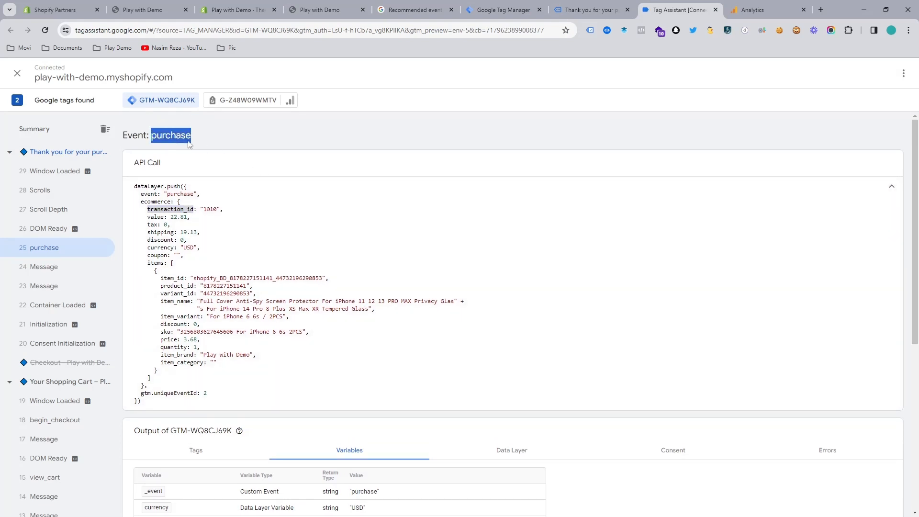
- Return to the untitled Custom Event trigger in Tag Manager and set its event name to "purchase"
{"action": "left_click", "coordinate": [589, 10]}
{"action": "left_click", "coordinate": [520, 4]}
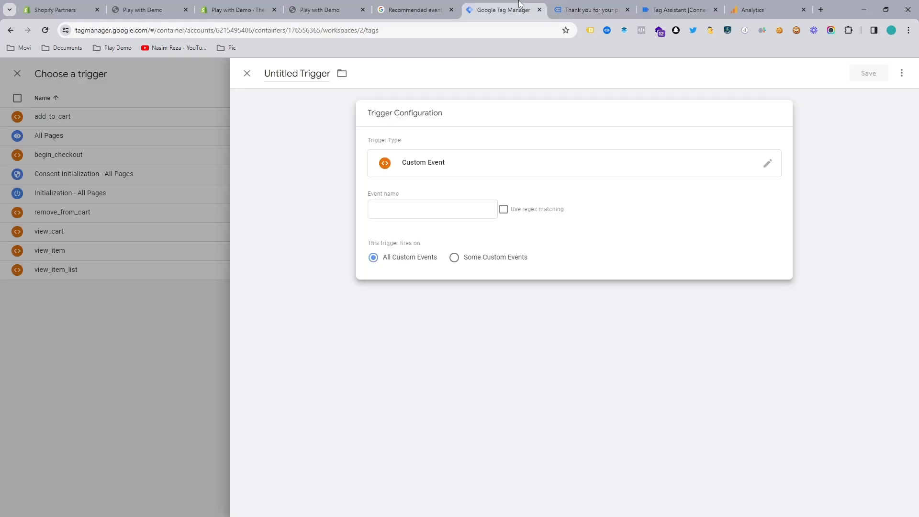
{"action": "left_click", "coordinate": [414, 214]}
{"action": "left_click", "coordinate": [445, 235]}
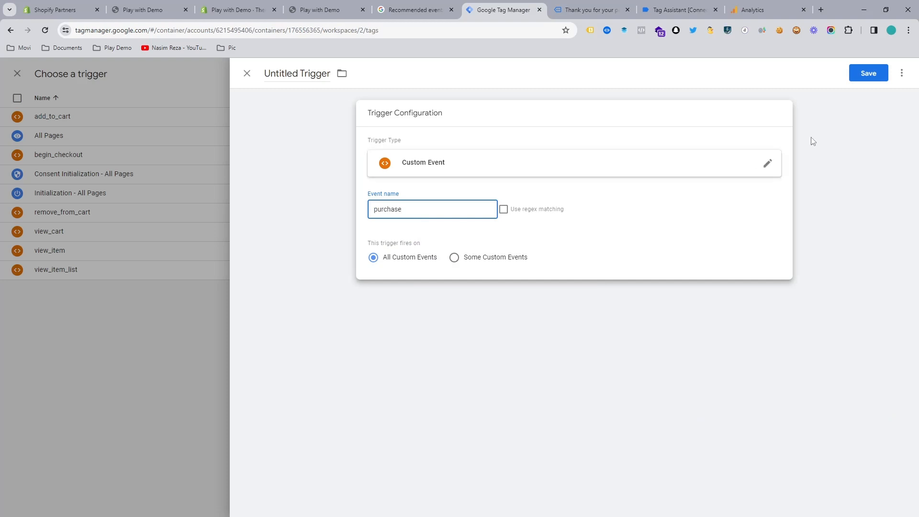
- Check the event name in Tag Assistant's dataLayer.push call for the purchase event, and return to the trigger in Tag Manager
{"action": "left_click", "coordinate": [680, 9]}
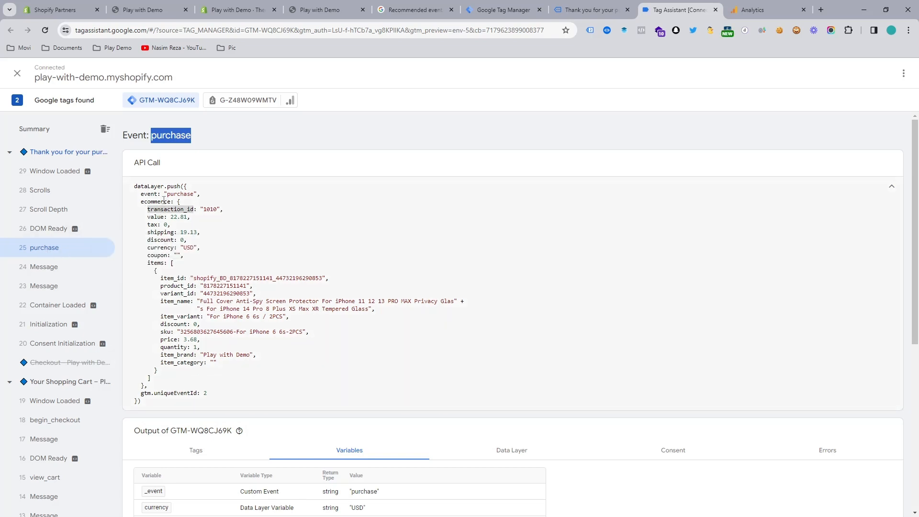
{"action": "left_click", "coordinate": [177, 197]}
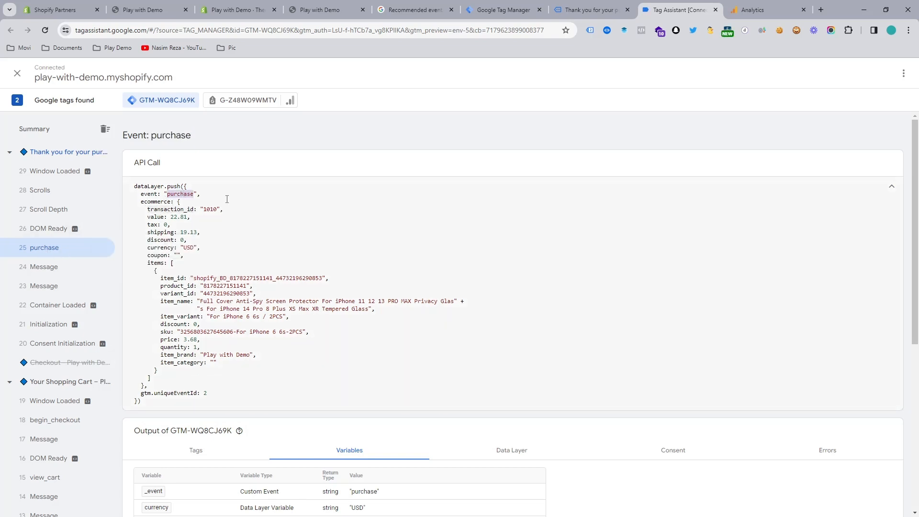
{"action": "left_click", "coordinate": [589, 10]}
{"action": "left_click", "coordinate": [502, 10]}
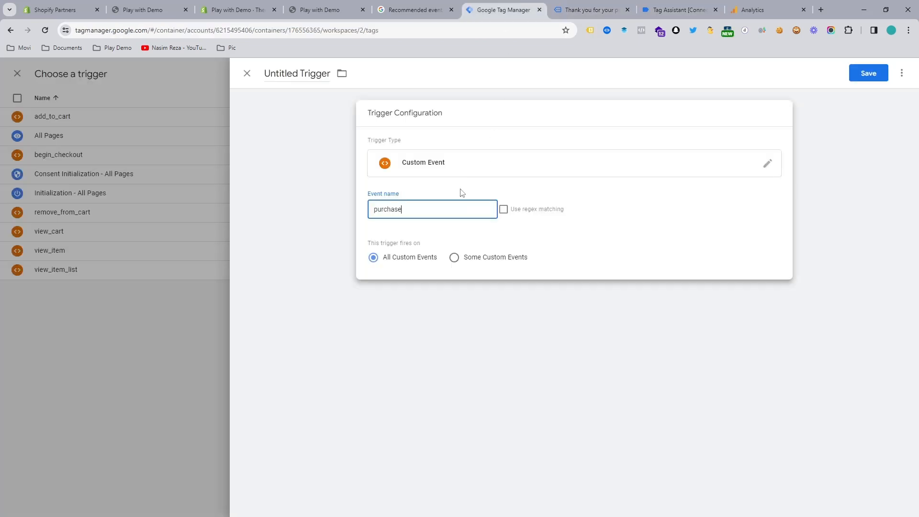
- Save the new Custom Event trigger under the name "purchase" so it is attached to the tag
{"action": "left_click", "coordinate": [868, 73]}
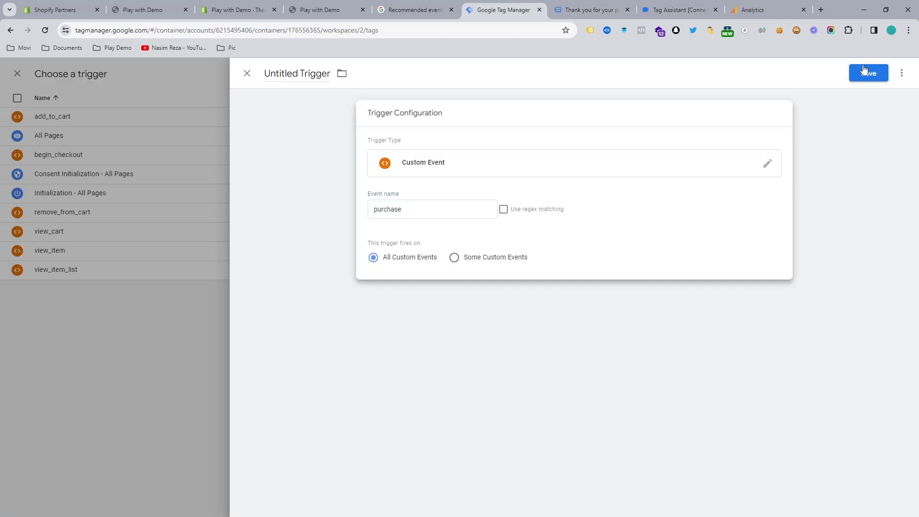
{"action": "type", "text": "purchase"}
{"action": "left_click", "coordinate": [539, 217]}
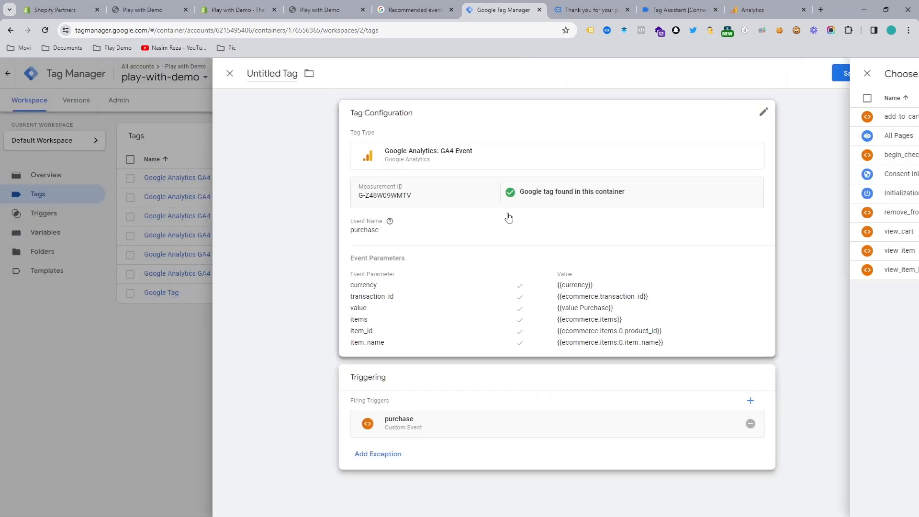
- Save the tag under the name "Google Analytics GA4 Event - purchase"
{"action": "left_click", "coordinate": [868, 72]}
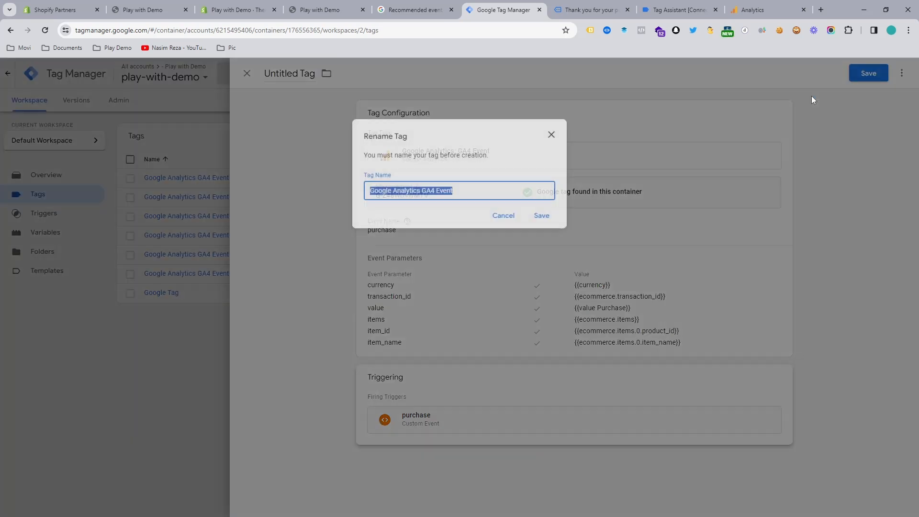
{"action": "left_click", "coordinate": [494, 190]}
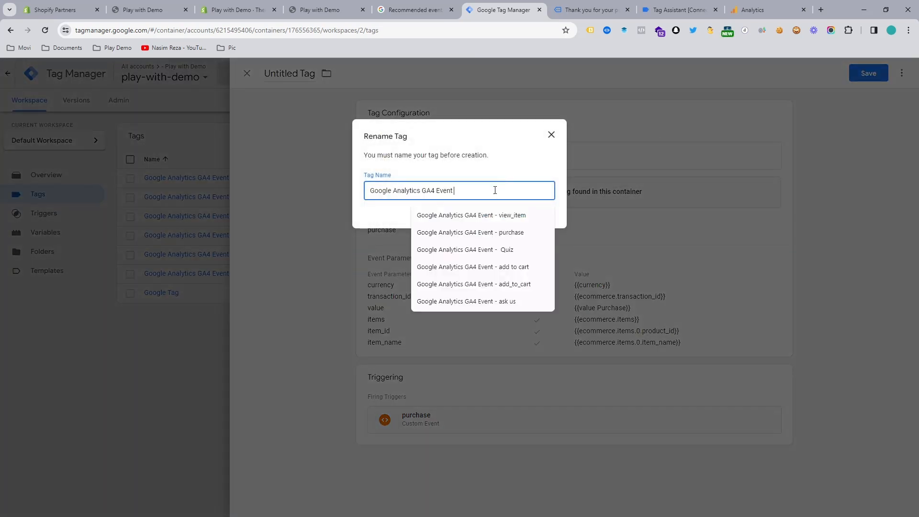
{"action": "type", "text": "purchase"}
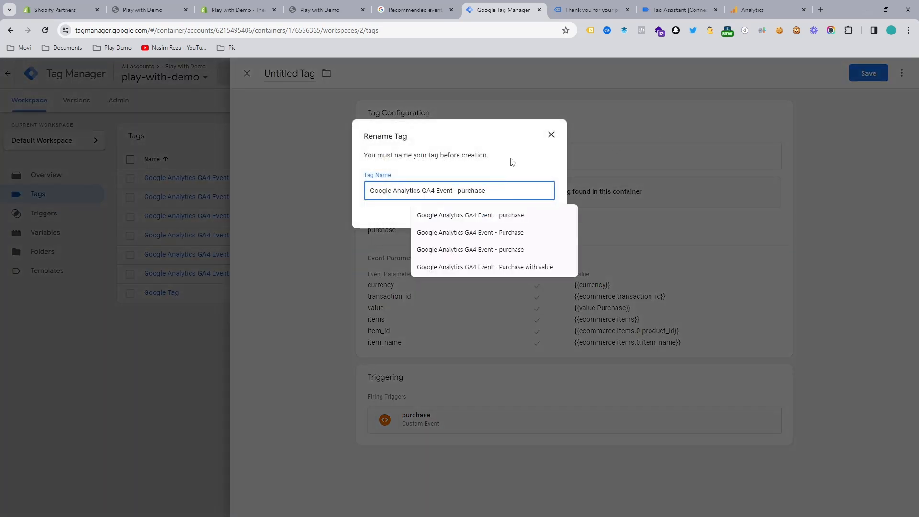
{"action": "left_click", "coordinate": [544, 254]}
{"action": "left_click", "coordinate": [538, 216]}
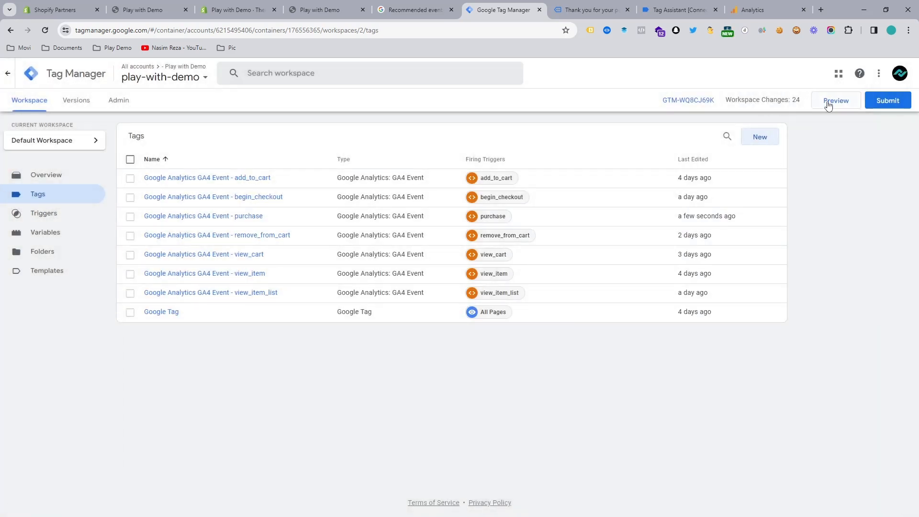
- Start preview mode for the workspace, continue once Tag Assistant is connected, and go to the debug-mode Play with Demo store page
{"action": "left_click", "coordinate": [828, 105]}
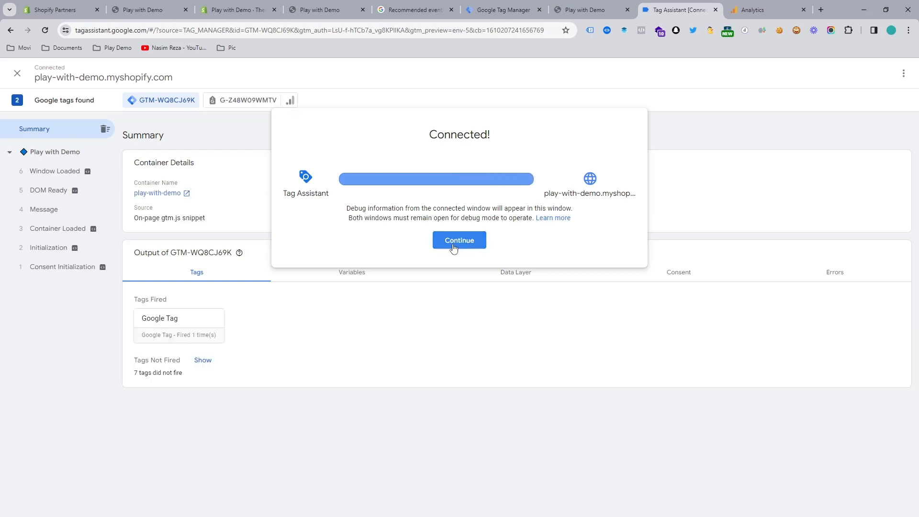
{"action": "left_click", "coordinate": [459, 240]}
{"action": "left_click", "coordinate": [606, 6]}
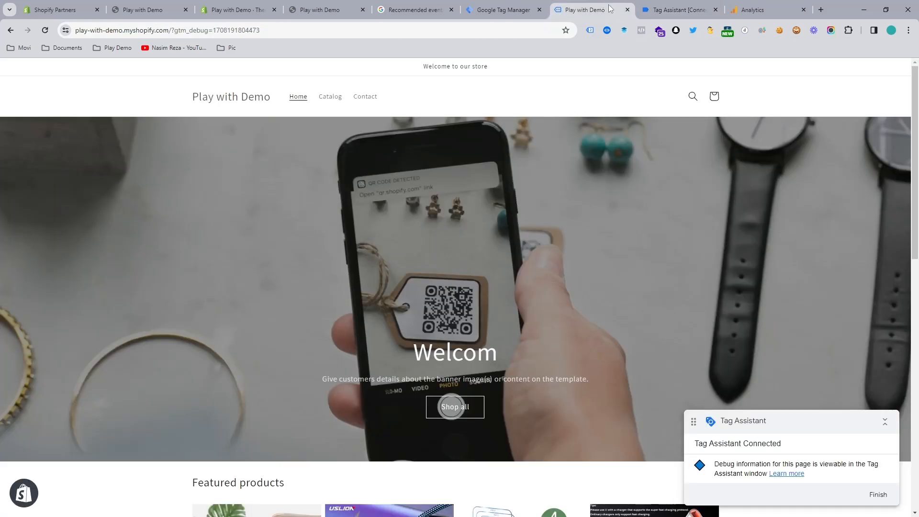
{"action": "left_click", "coordinate": [663, 9]}
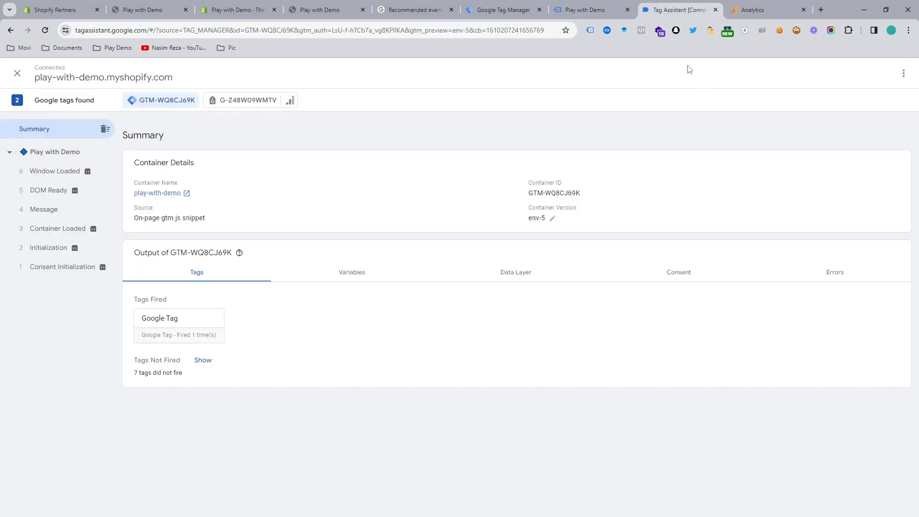
{"action": "left_click", "coordinate": [603, 5]}
- Add the white 1.5m 7A USB Type C Super-Fast Charge Cable from the featured products to the cart and proceed to checkout
{"action": "scroll", "coordinate": [896, 164], "scroll_direction": "down", "scroll_amount": 7}
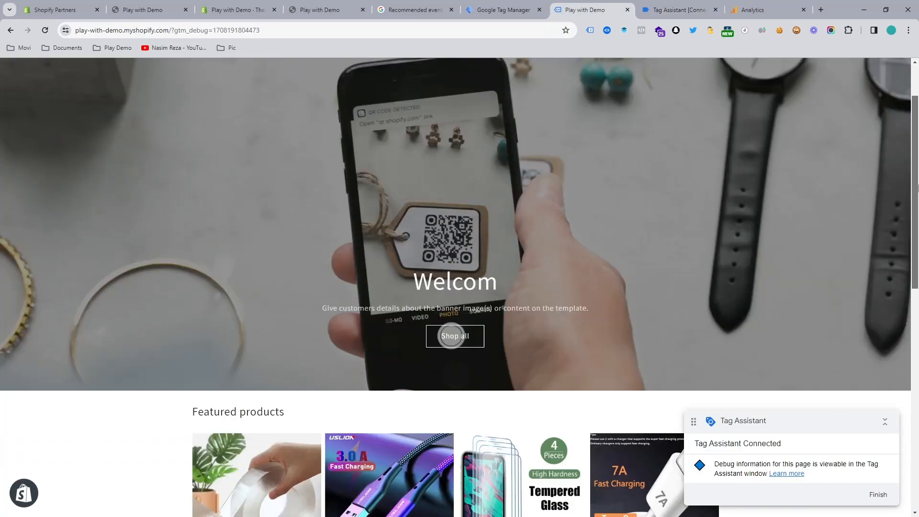
{"action": "scroll", "coordinate": [654, 279], "scroll_direction": "up", "scroll_amount": 1}
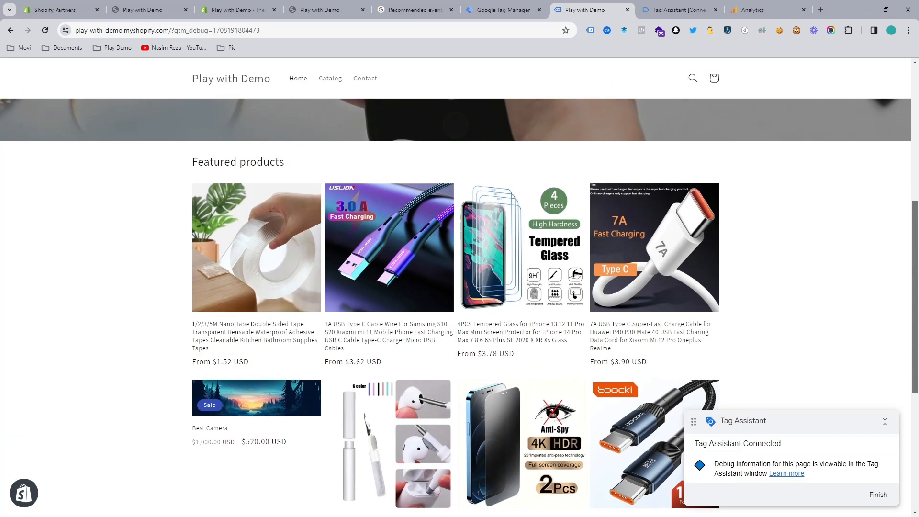
{"action": "left_click", "coordinate": [651, 273]}
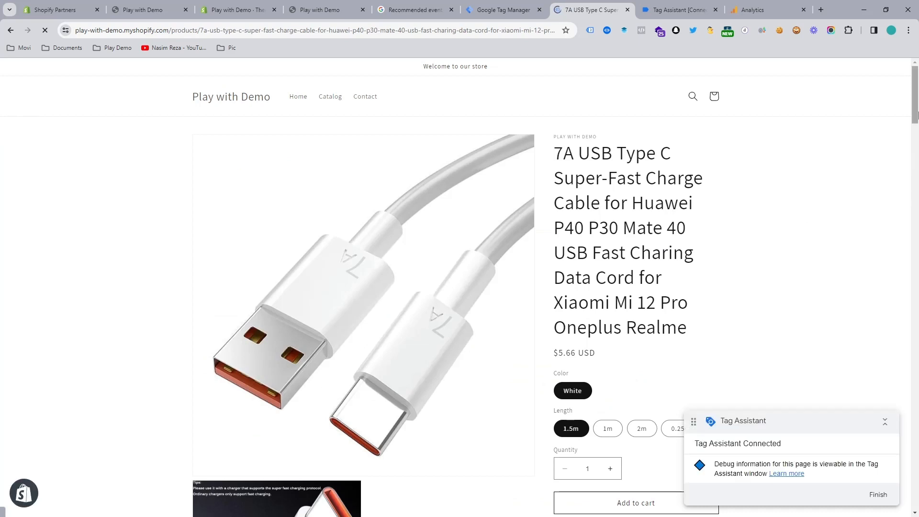
{"action": "scroll", "coordinate": [737, 230], "scroll_direction": "down", "scroll_amount": 6}
{"action": "left_click", "coordinate": [652, 194]}
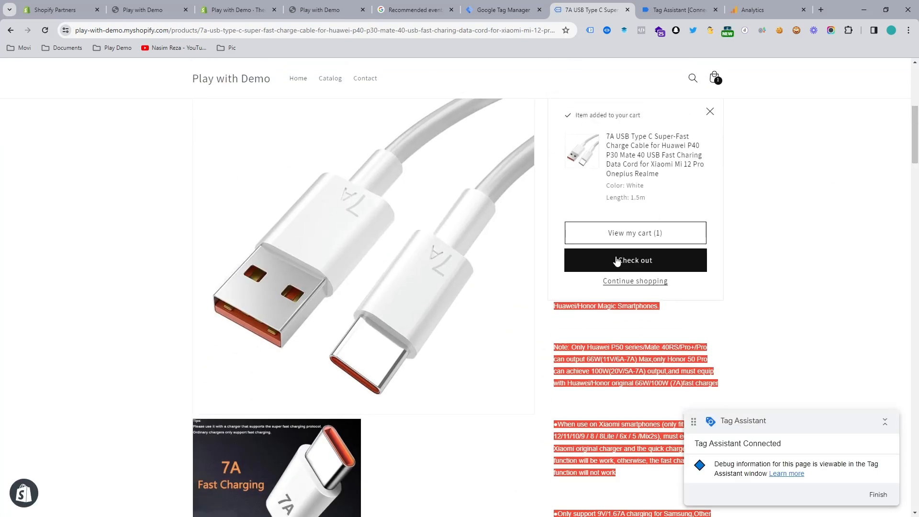
{"action": "left_click", "coordinate": [617, 261]}
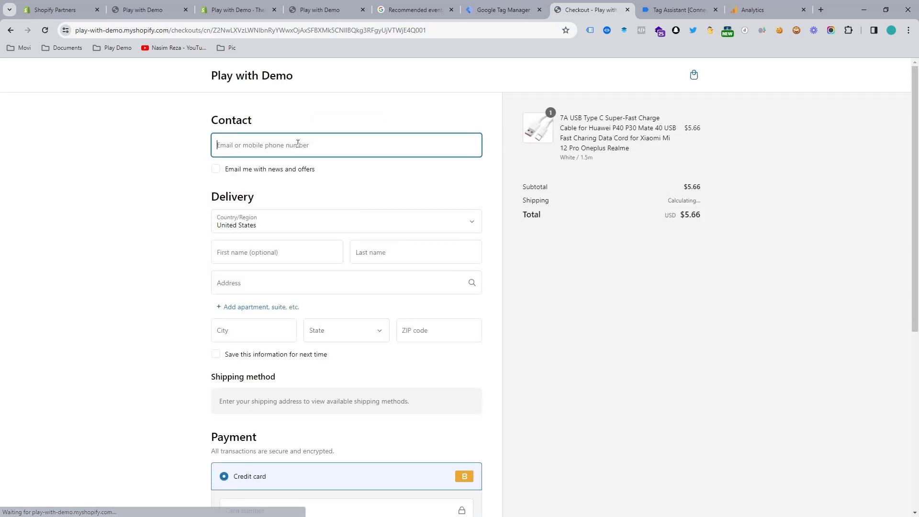
- Fill in the checkout's contact e-mail, customer name and delivery address from the saved autofill entry
{"action": "left_click", "coordinate": [297, 144]}
{"action": "left_click", "coordinate": [293, 177]}
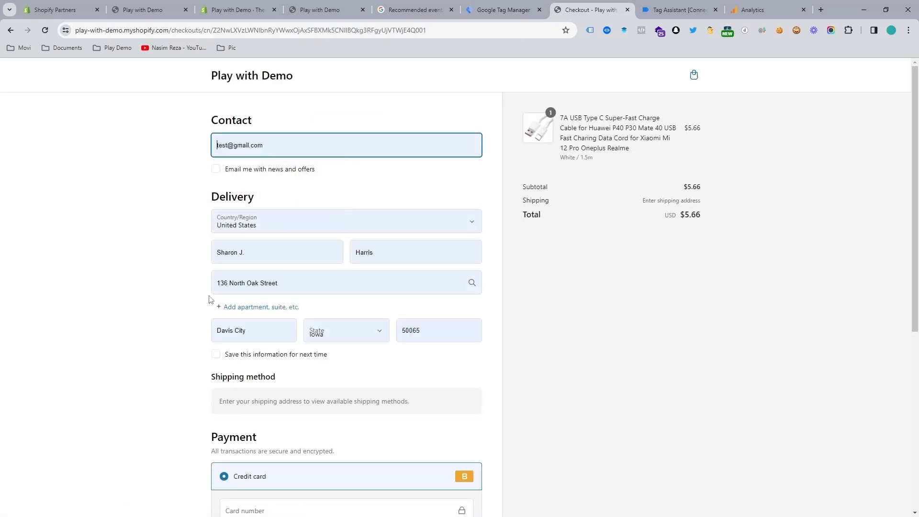
{"action": "scroll", "coordinate": [916, 284], "scroll_direction": "down", "scroll_amount": 3}
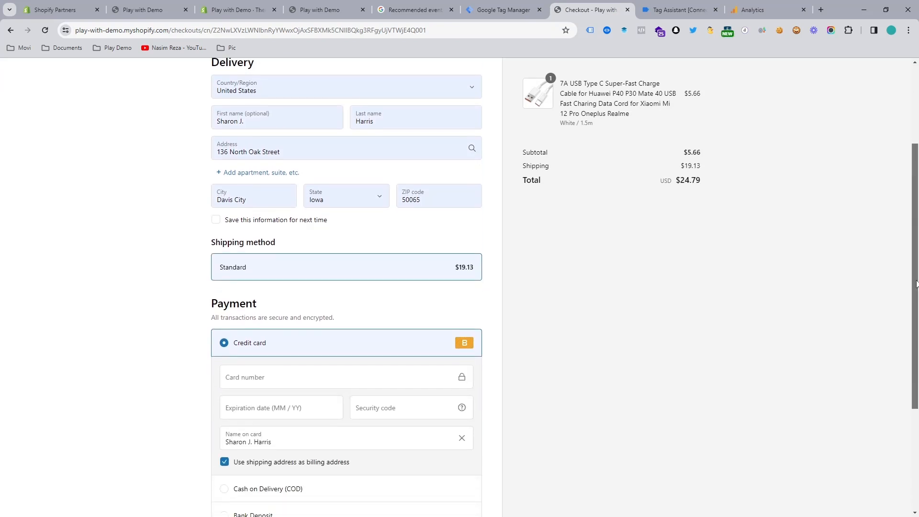
- Fill in the credit card's number, expiration date and security code, and pay for the test order
{"action": "scroll", "coordinate": [916, 284], "scroll_direction": "down", "scroll_amount": 2}
{"action": "left_click", "coordinate": [260, 299]}
{"action": "type", "text": "1"}
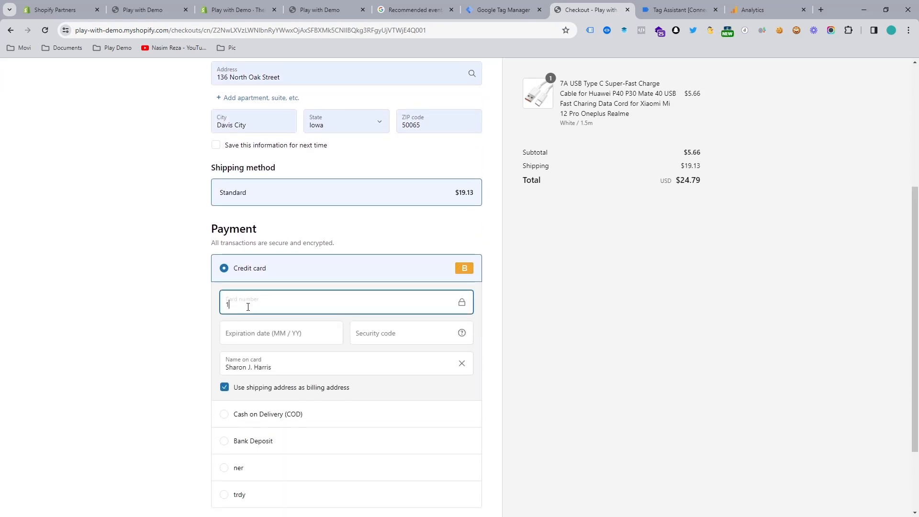
{"action": "left_click", "coordinate": [240, 335]}
{"action": "type", "text": "12 / 2"}
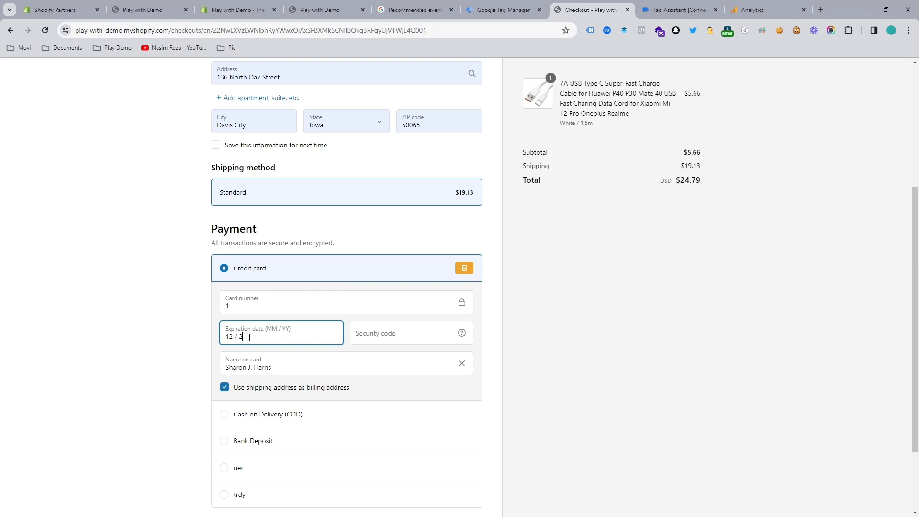
{"action": "type", "text": "8"}
{"action": "left_click", "coordinate": [404, 339]}
{"action": "type", "text": "124"}
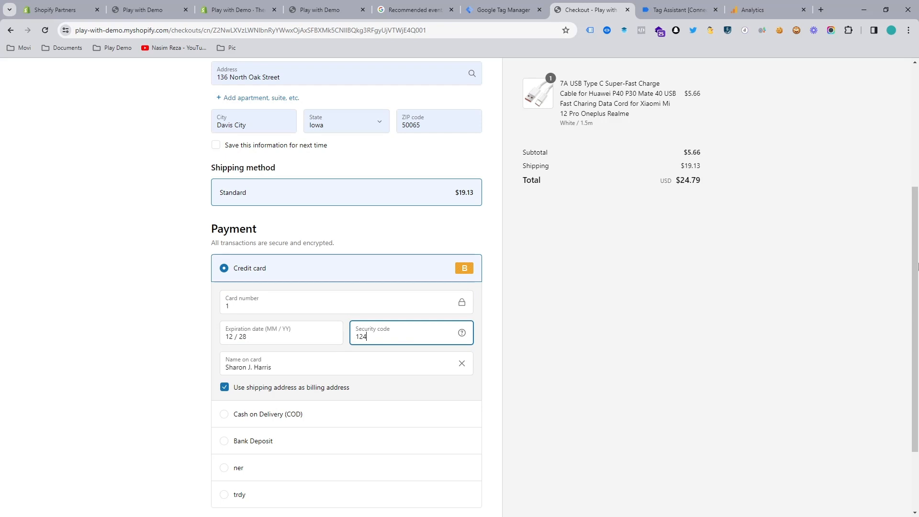
{"action": "scroll", "coordinate": [916, 266], "scroll_direction": "down", "scroll_amount": 2}
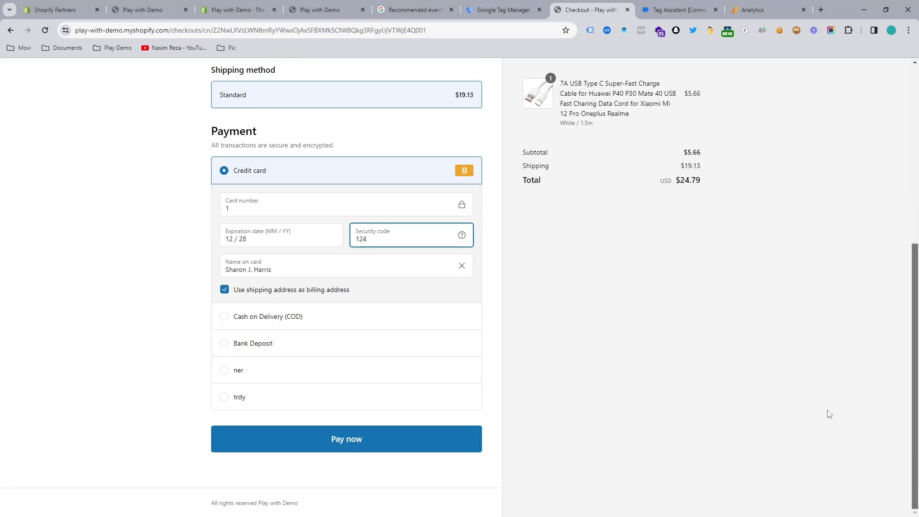
{"action": "left_click", "coordinate": [349, 440]}
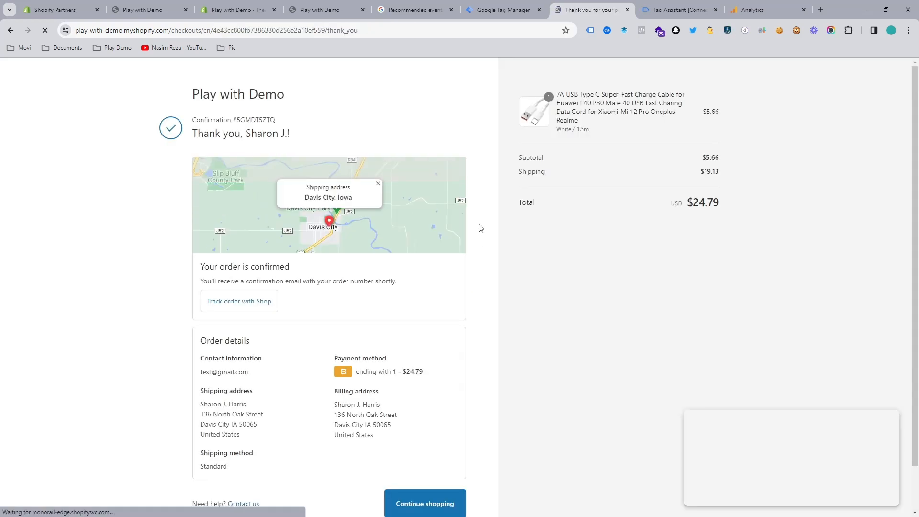
- In Tag Assistant, open the GA4 purchase tag under the newest purchase event and examine the event parameter values it sends
{"action": "left_click", "coordinate": [488, 4]}
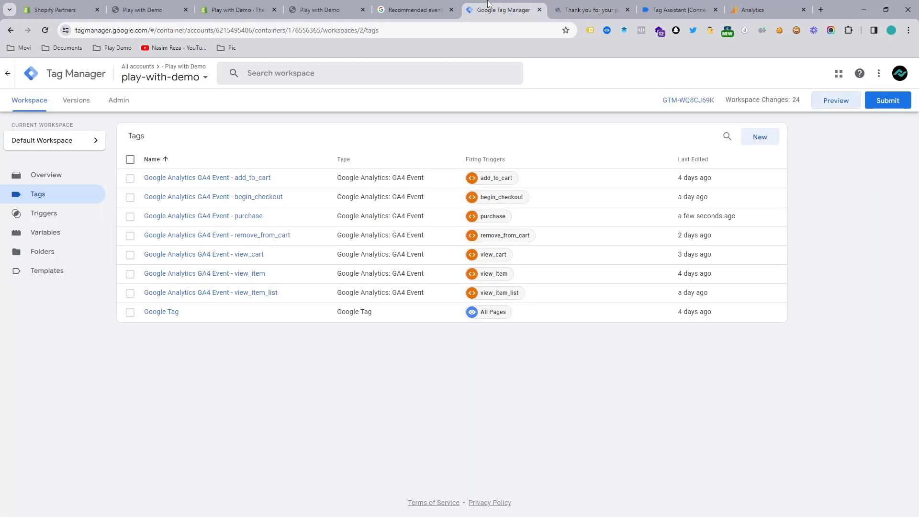
{"action": "left_click", "coordinate": [680, 10]}
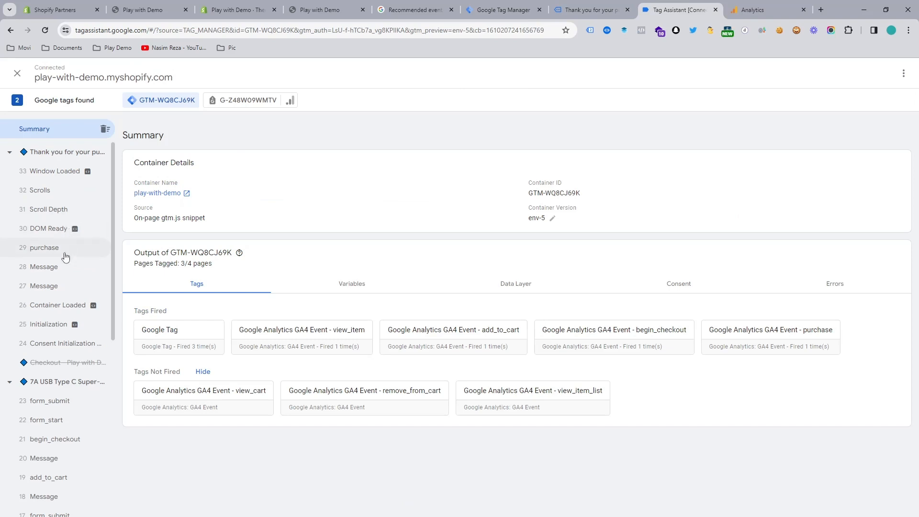
{"action": "left_click", "coordinate": [62, 265]}
{"action": "left_click", "coordinate": [30, 258]}
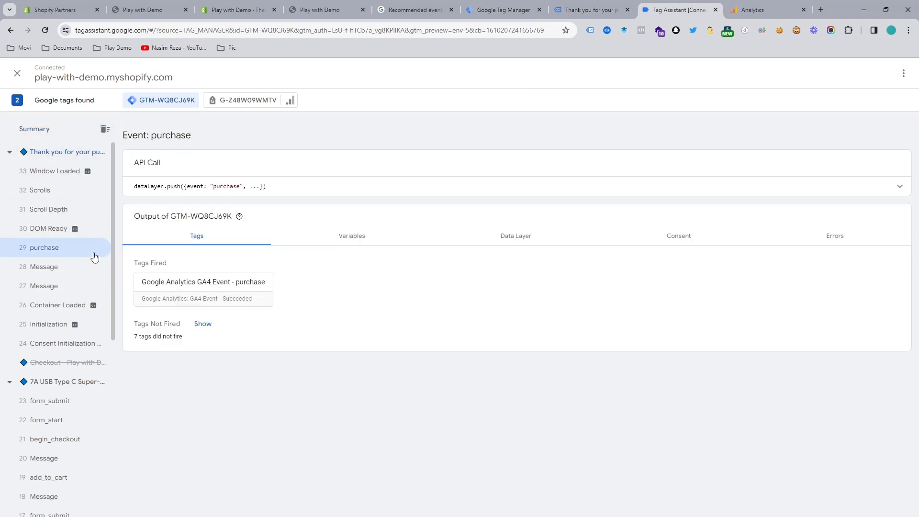
{"action": "left_click", "coordinate": [183, 288]}
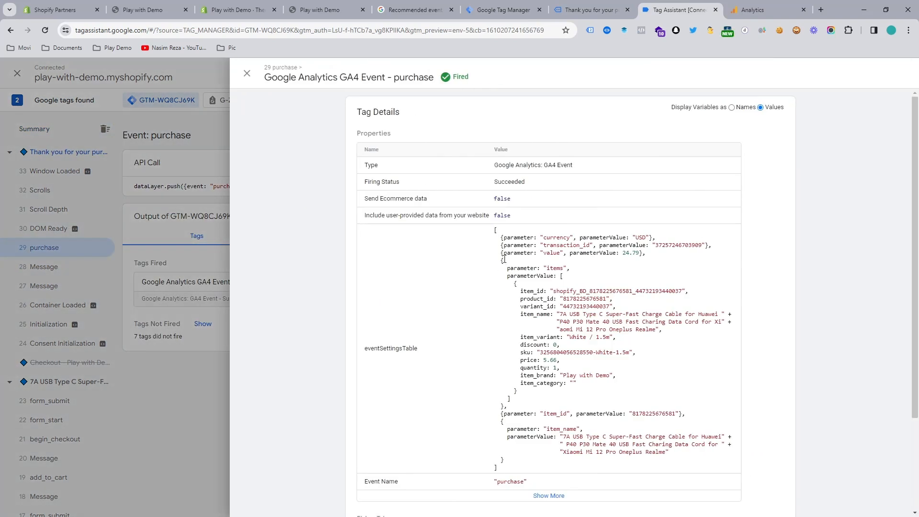
{"action": "left_click_drag", "start_coordinate": [497, 236], "coordinate": [624, 457]}
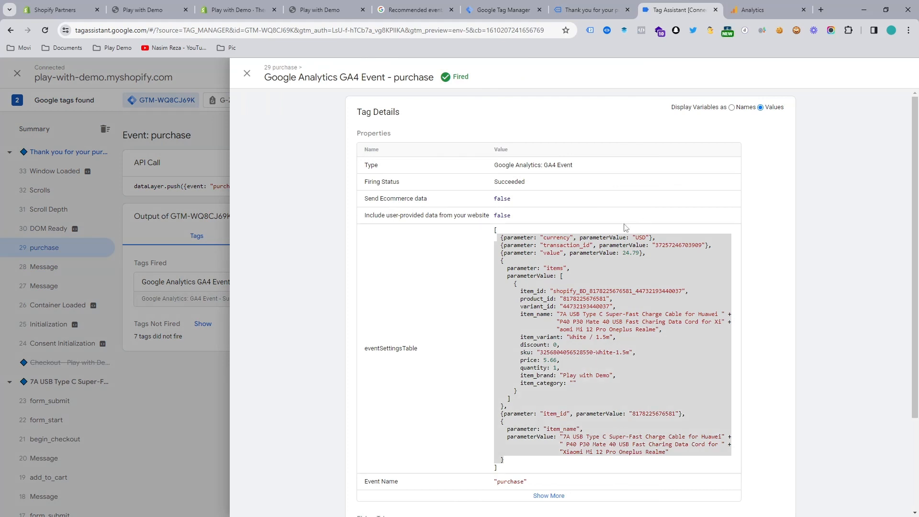
- Switch to Google Analytics, close the web stream details and open the Realtime overview report for the demo test property
{"action": "left_click", "coordinate": [766, 9]}
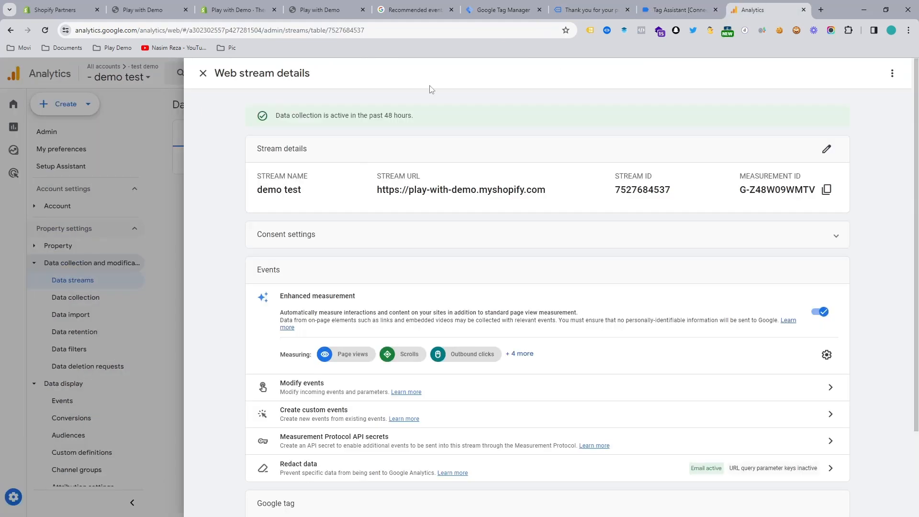
{"action": "left_click", "coordinate": [141, 103]}
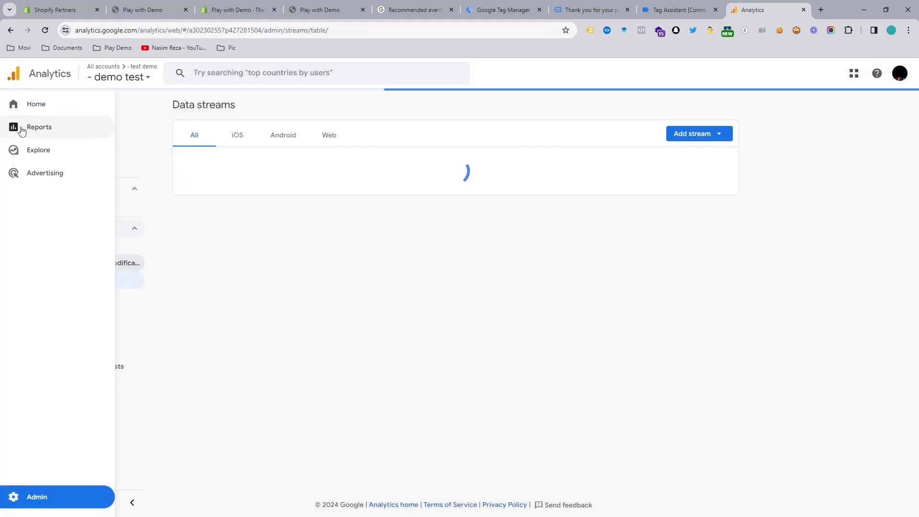
{"action": "left_click", "coordinate": [21, 128]}
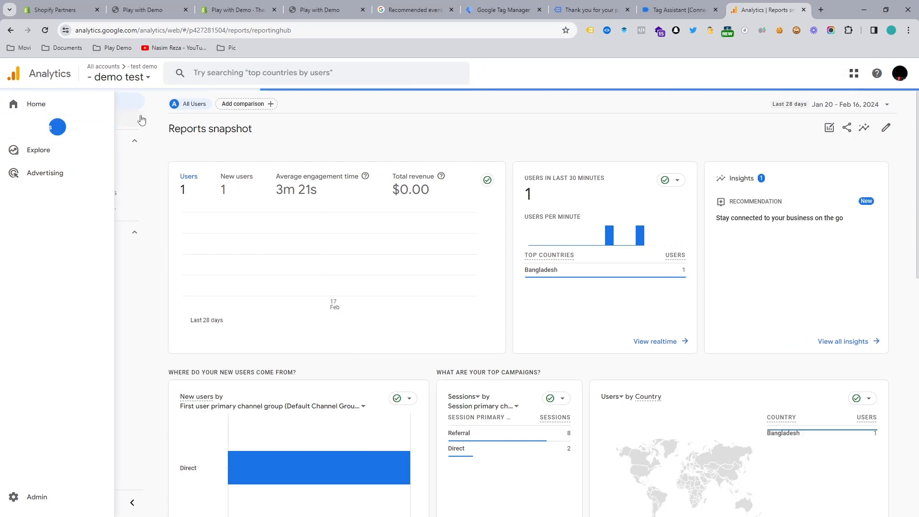
{"action": "left_click", "coordinate": [62, 121]}
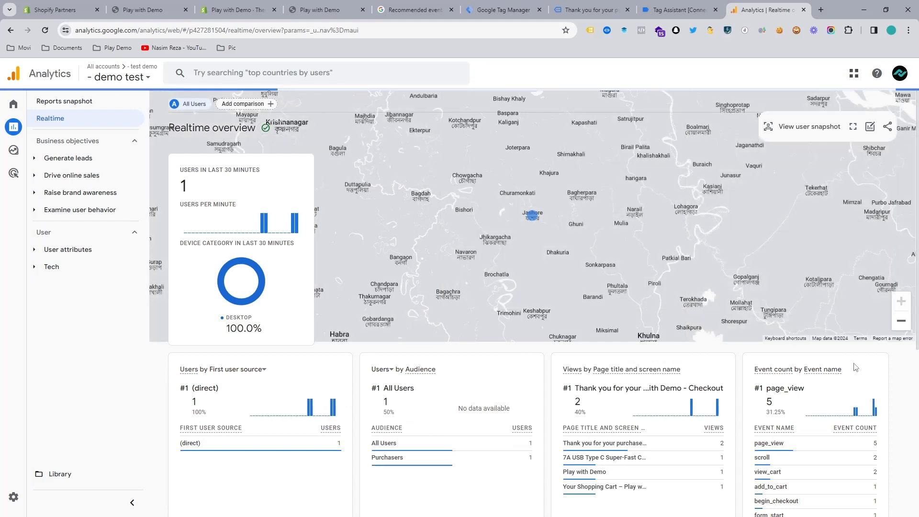
- In the event count by event name card, open the purchase event and examine its value parameter
{"action": "scroll", "coordinate": [913, 463], "scroll_direction": "down", "scroll_amount": 5}
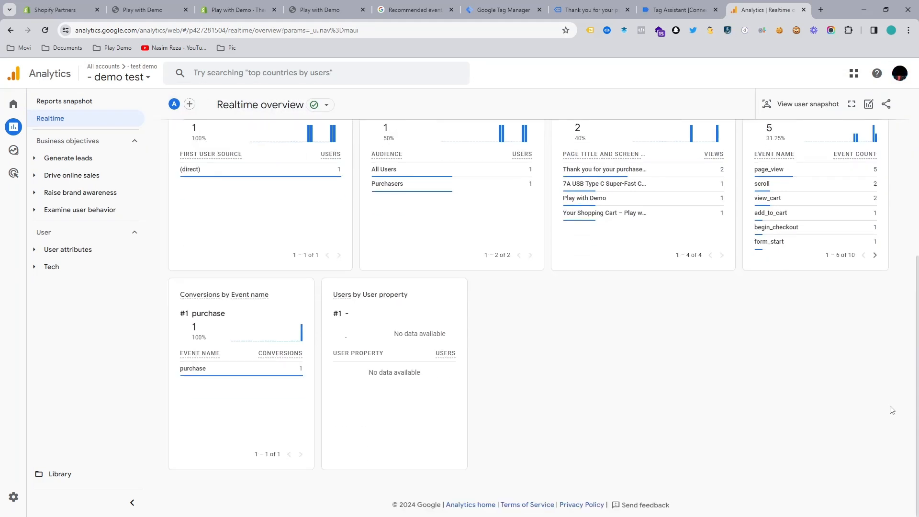
{"action": "left_click", "coordinate": [874, 255]}
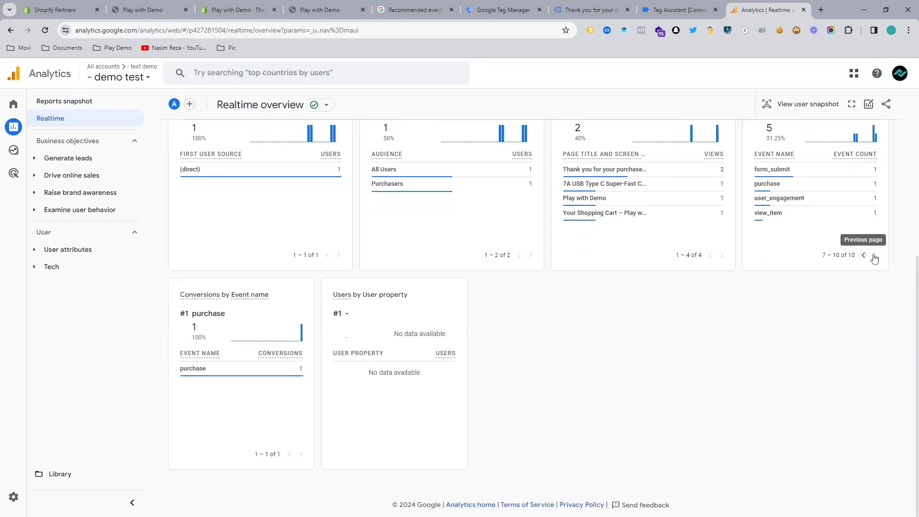
{"action": "left_click", "coordinate": [768, 185]}
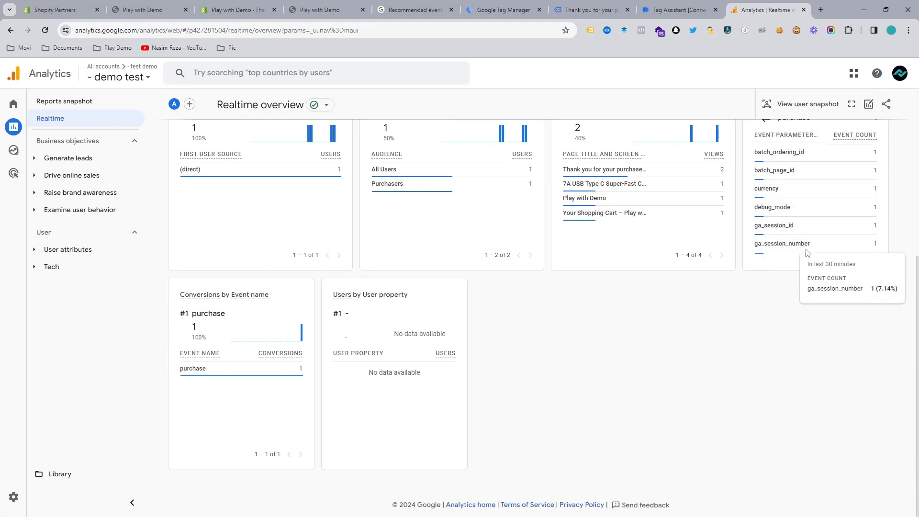
{"action": "left_click", "coordinate": [874, 259]}
{"action": "left_click", "coordinate": [874, 258]}
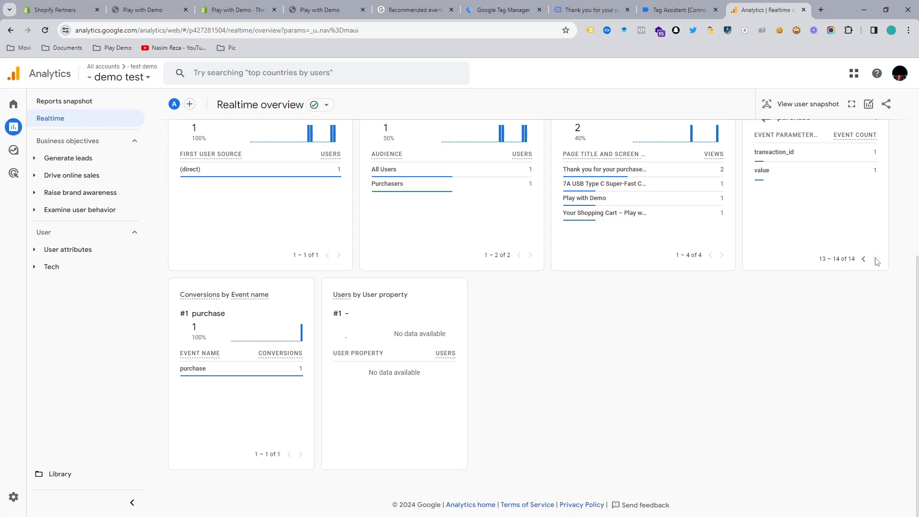
{"action": "left_click", "coordinate": [801, 178]}
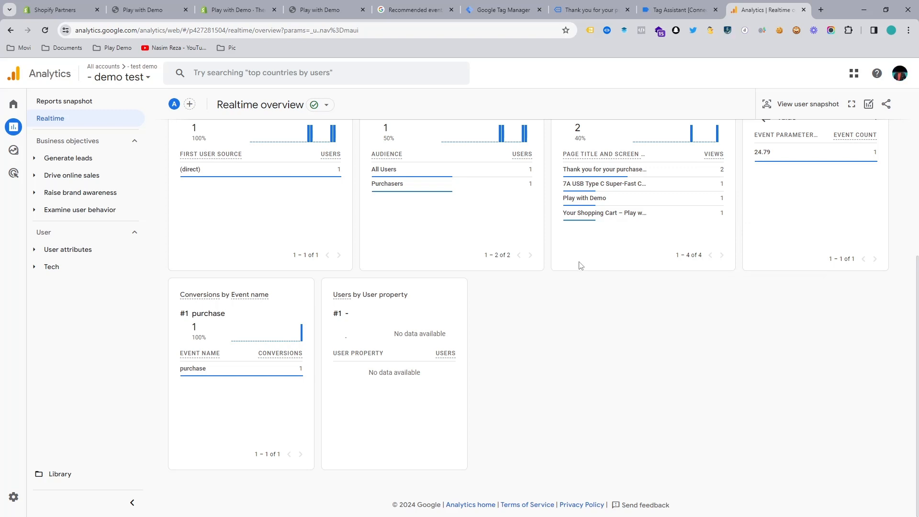
{"action": "scroll", "coordinate": [580, 265], "scroll_direction": "up", "scroll_amount": 6}
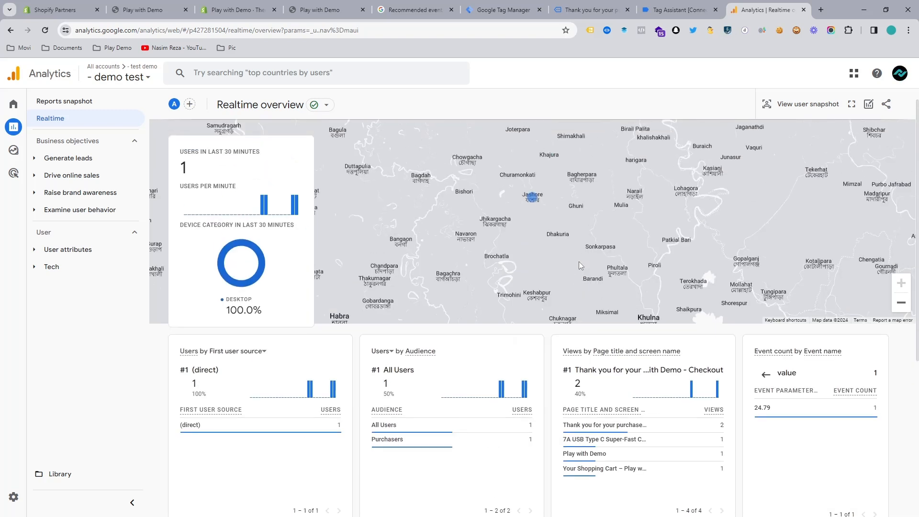